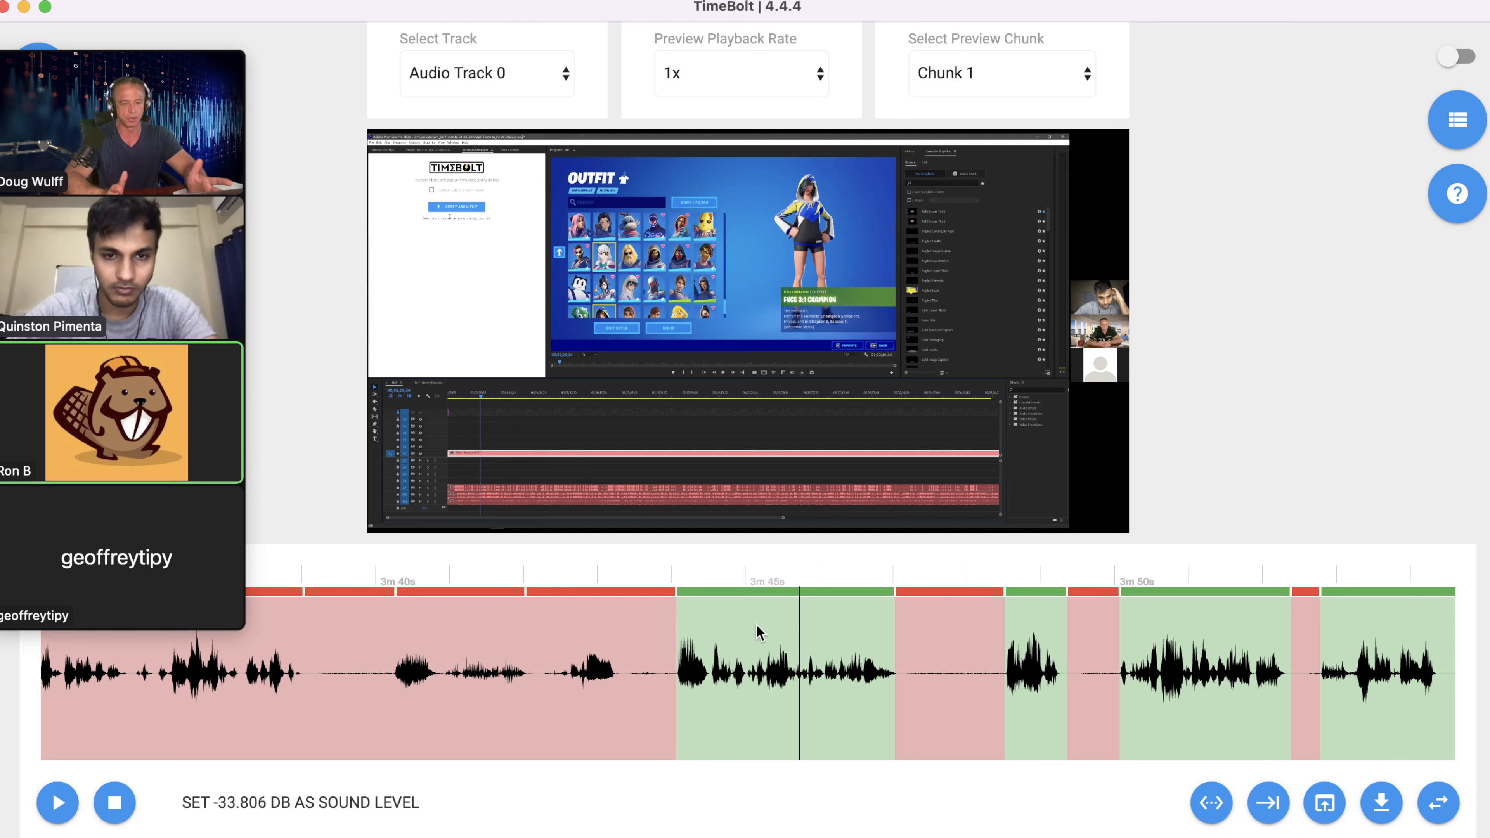
Play back the recording from about 3m 45s and pause near 3m 52s.
key(space)
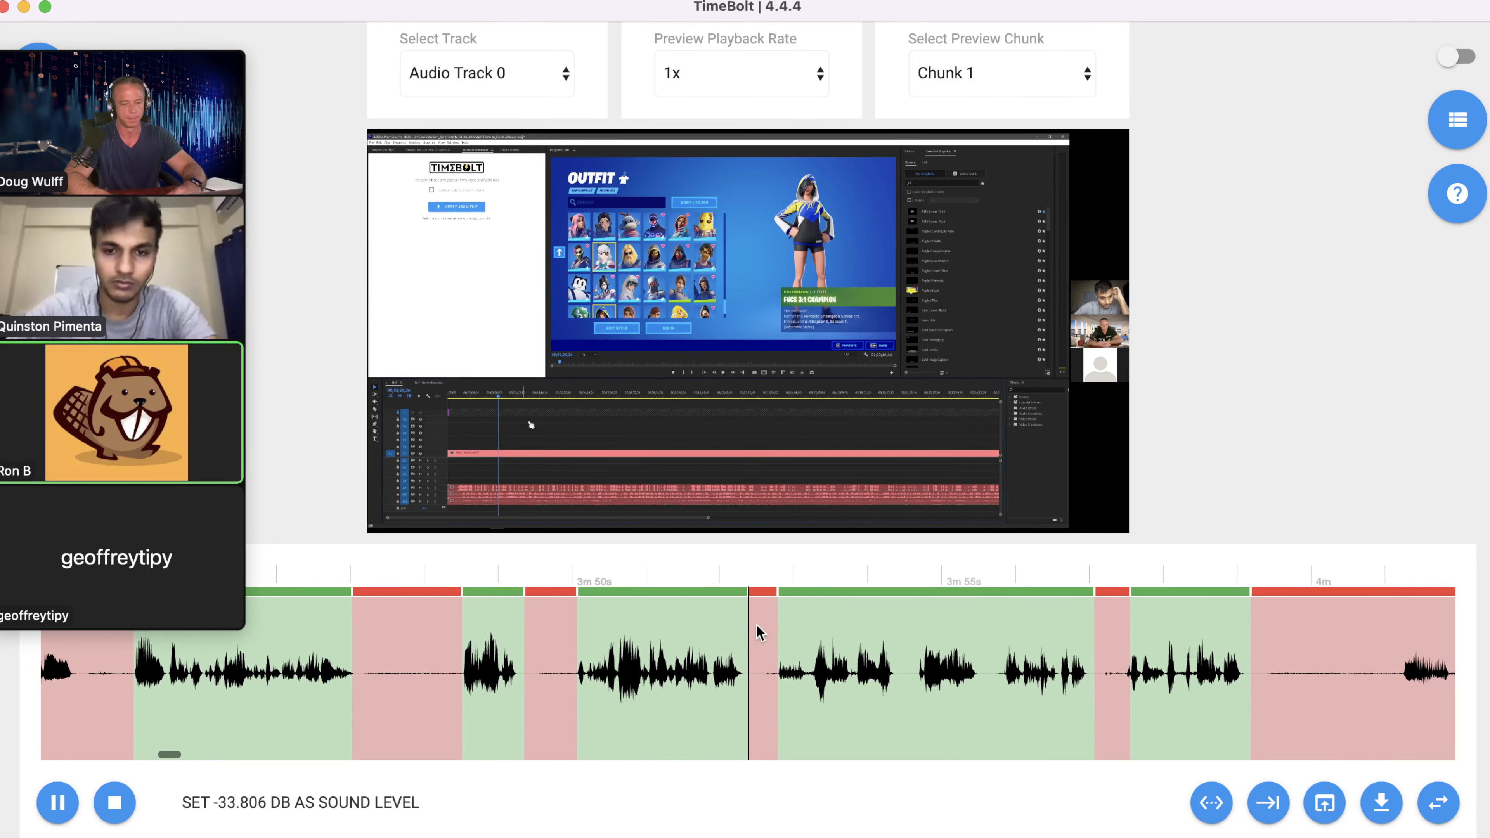
key(space)
scroll(757, 624, left, 10)
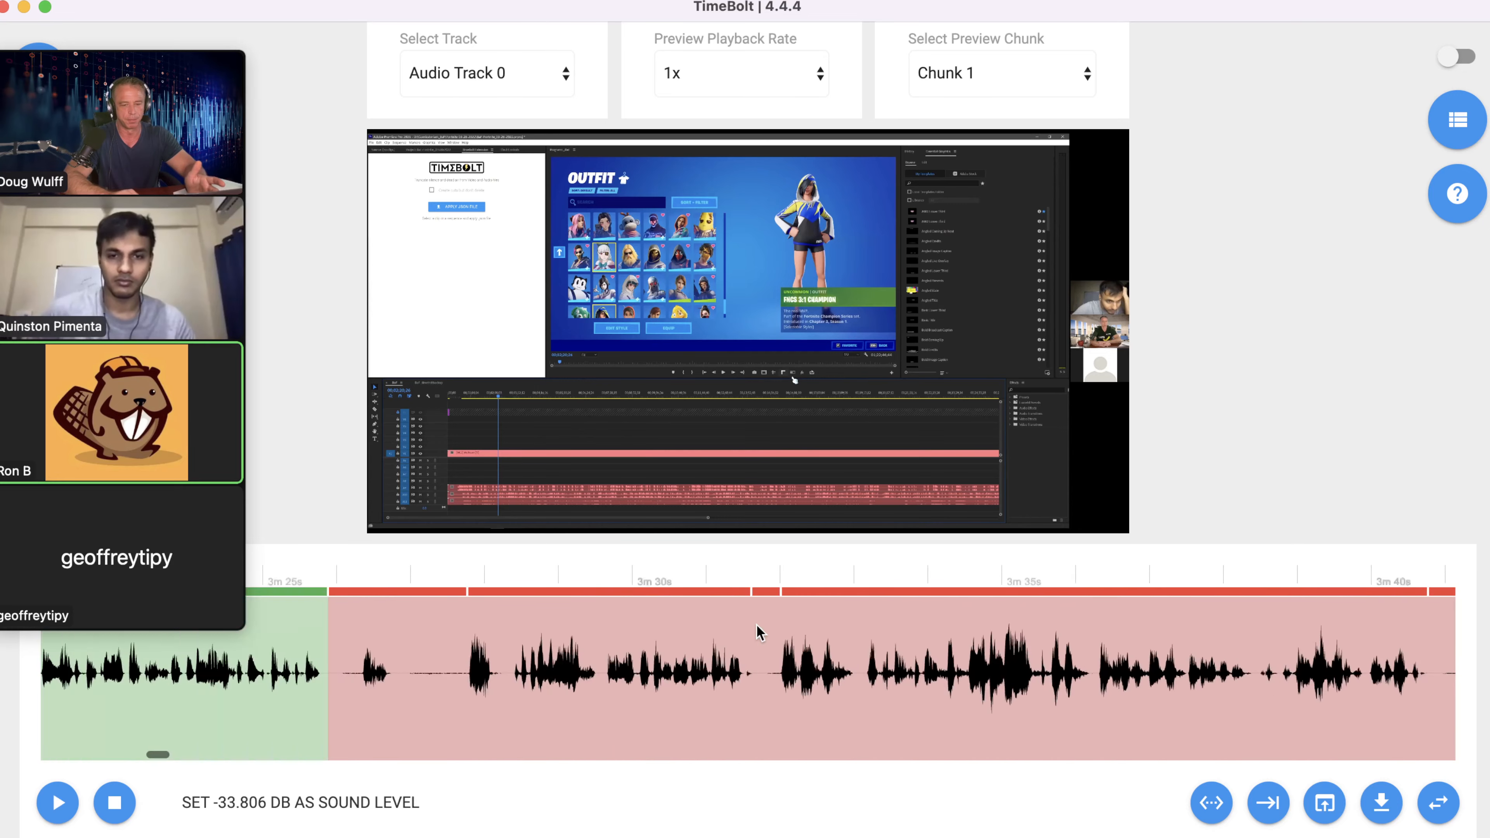
Apply a centred 175% punch-in to the kept segment around 3m 45s.
click(648, 657)
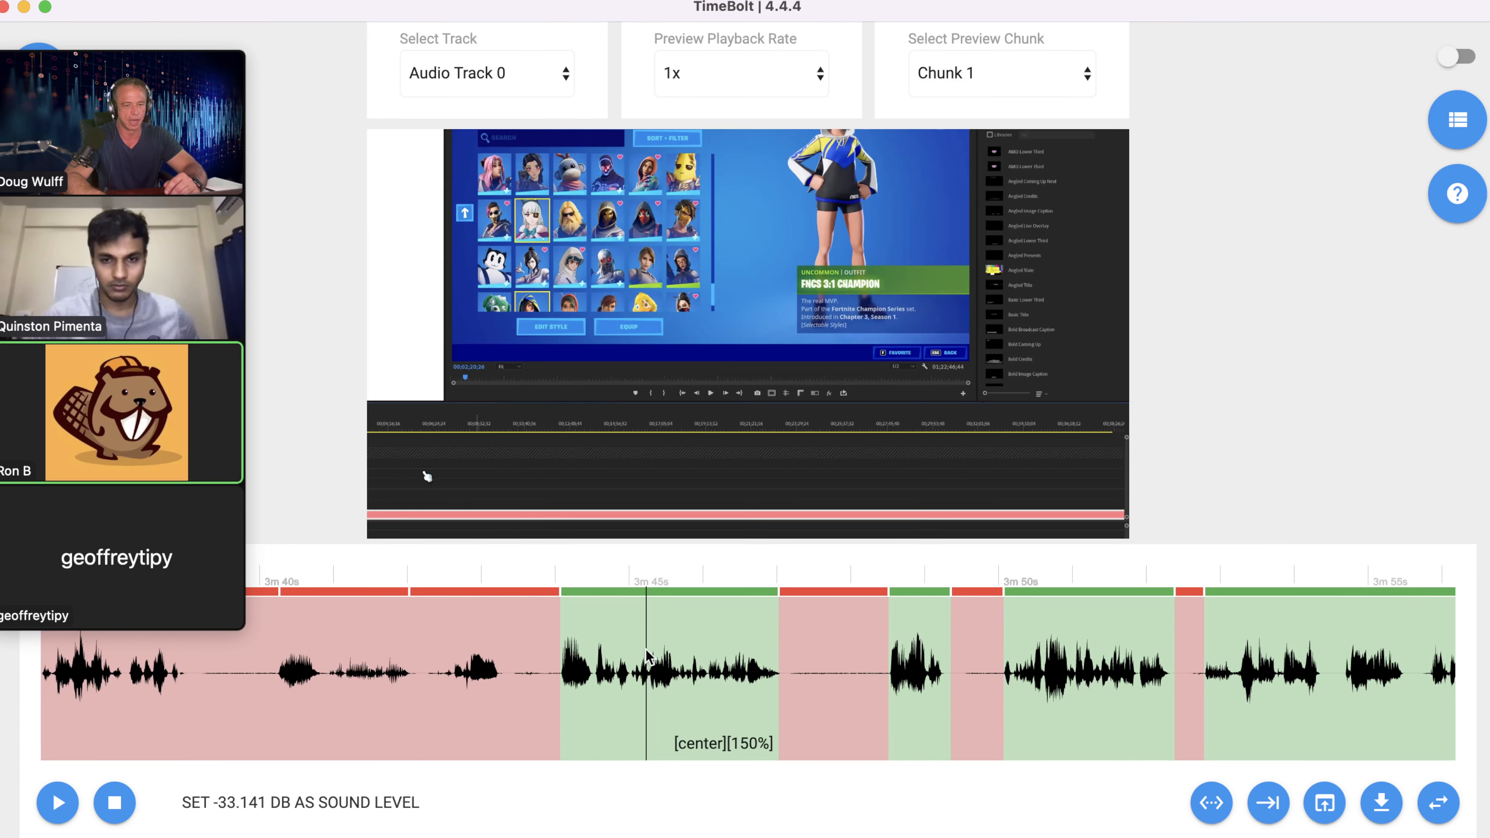
key(5)
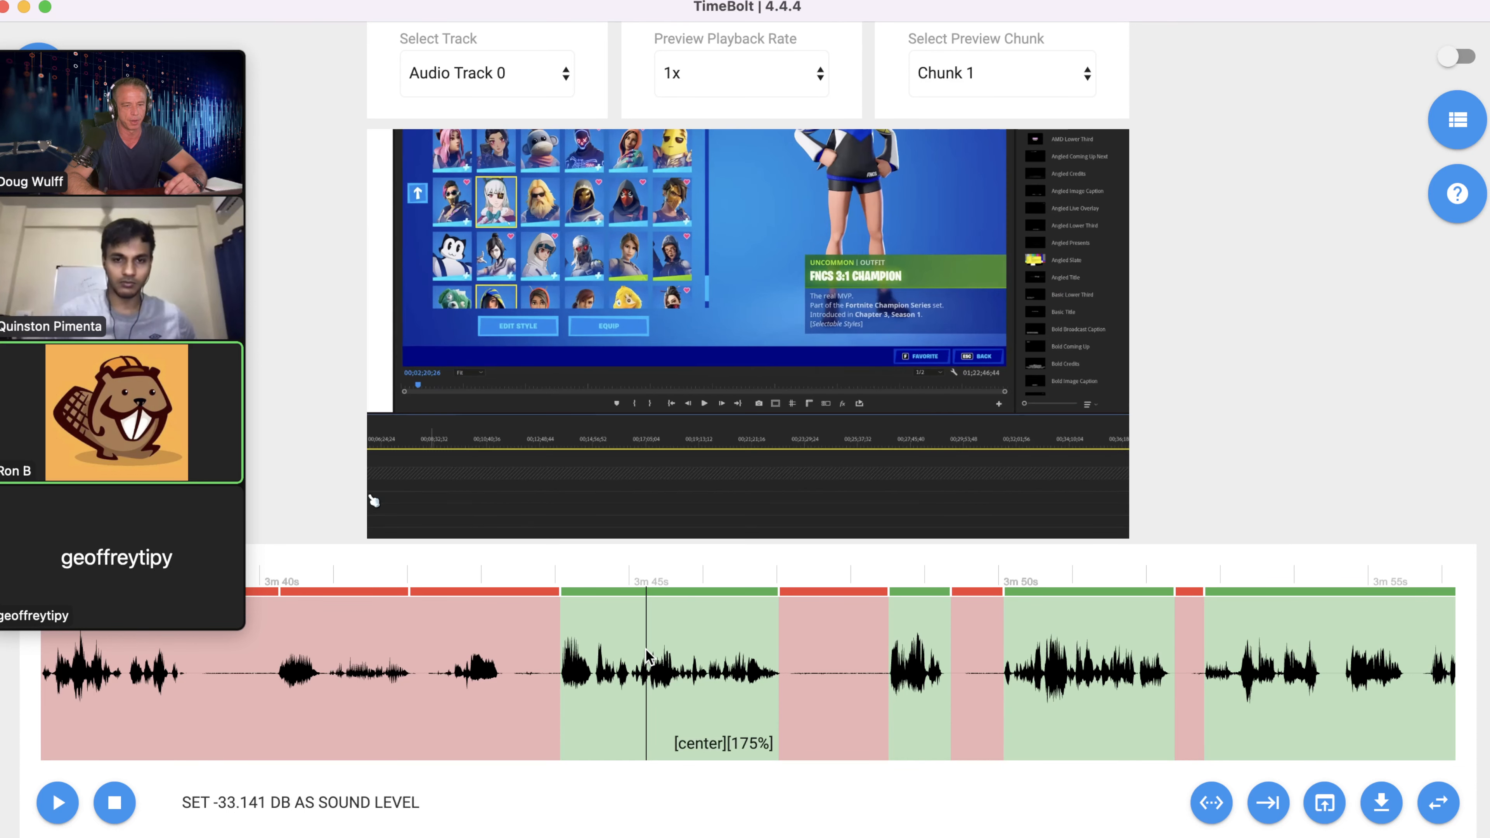
key(0)
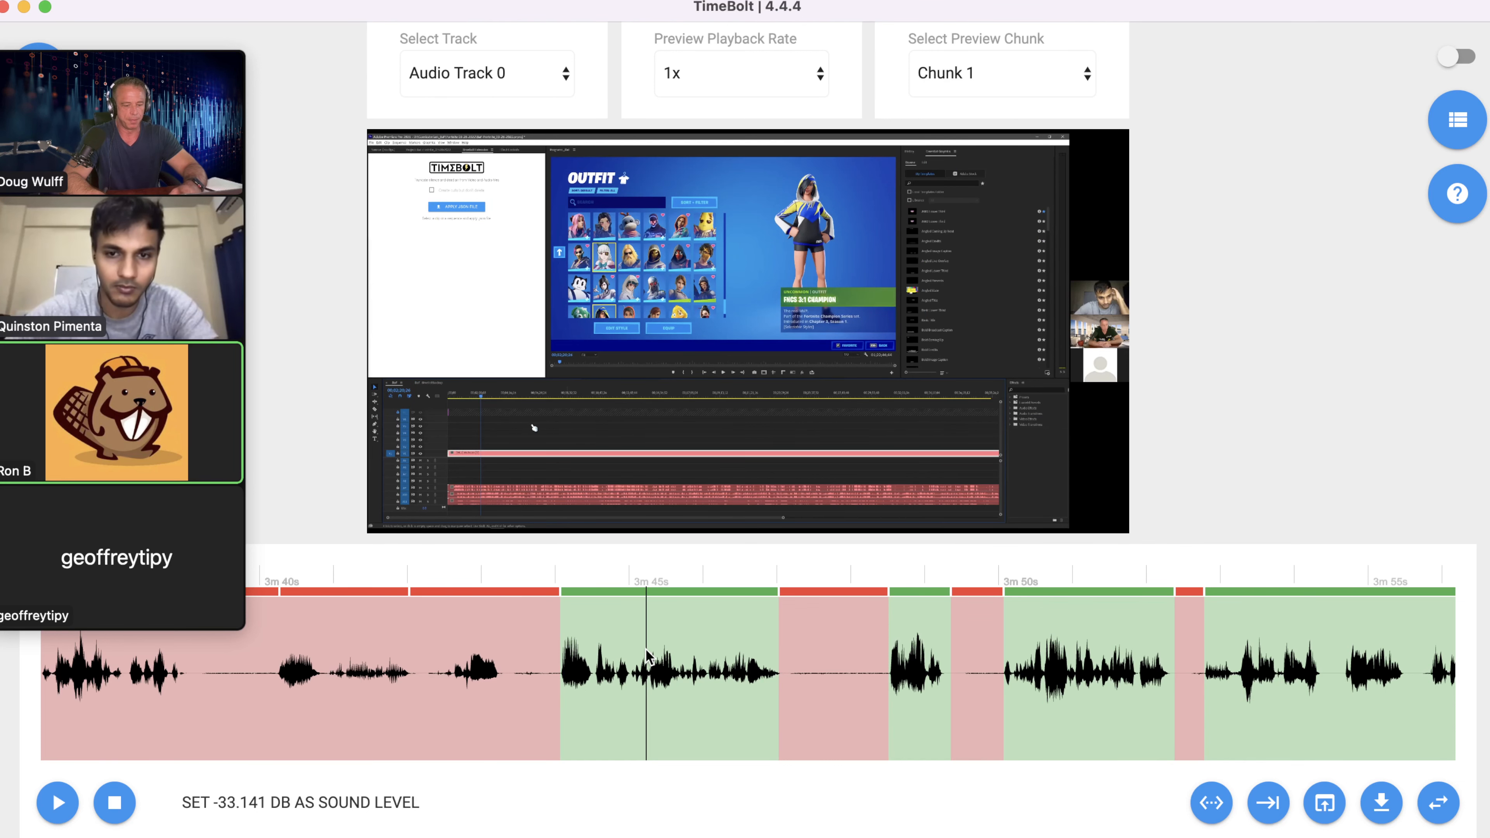
key(1)
key(3)
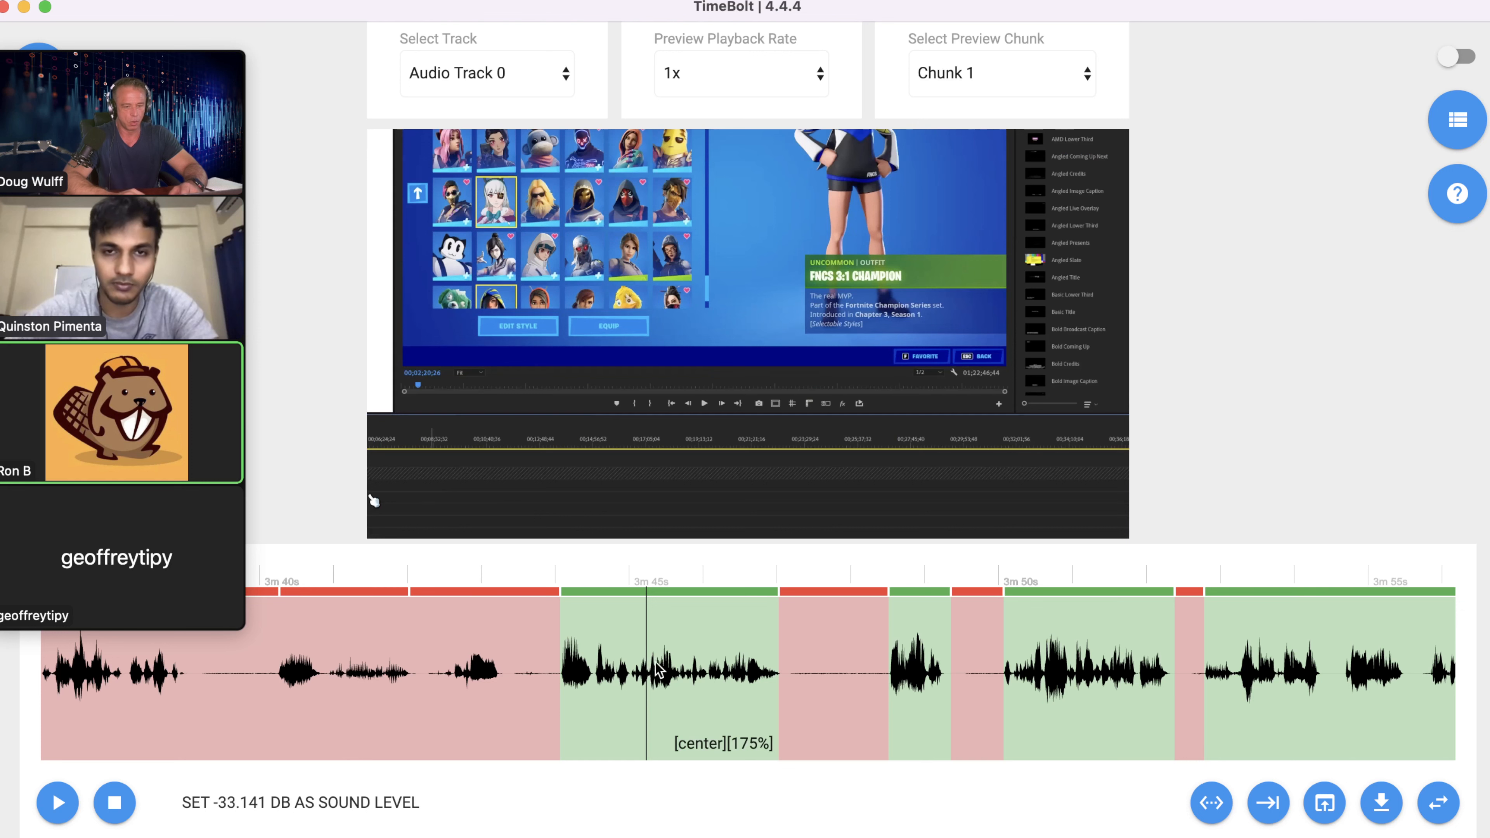
Anchor the punch-in of the segment around 3m 45s to the top edge of the frame at 175%.
right_click(660, 660)
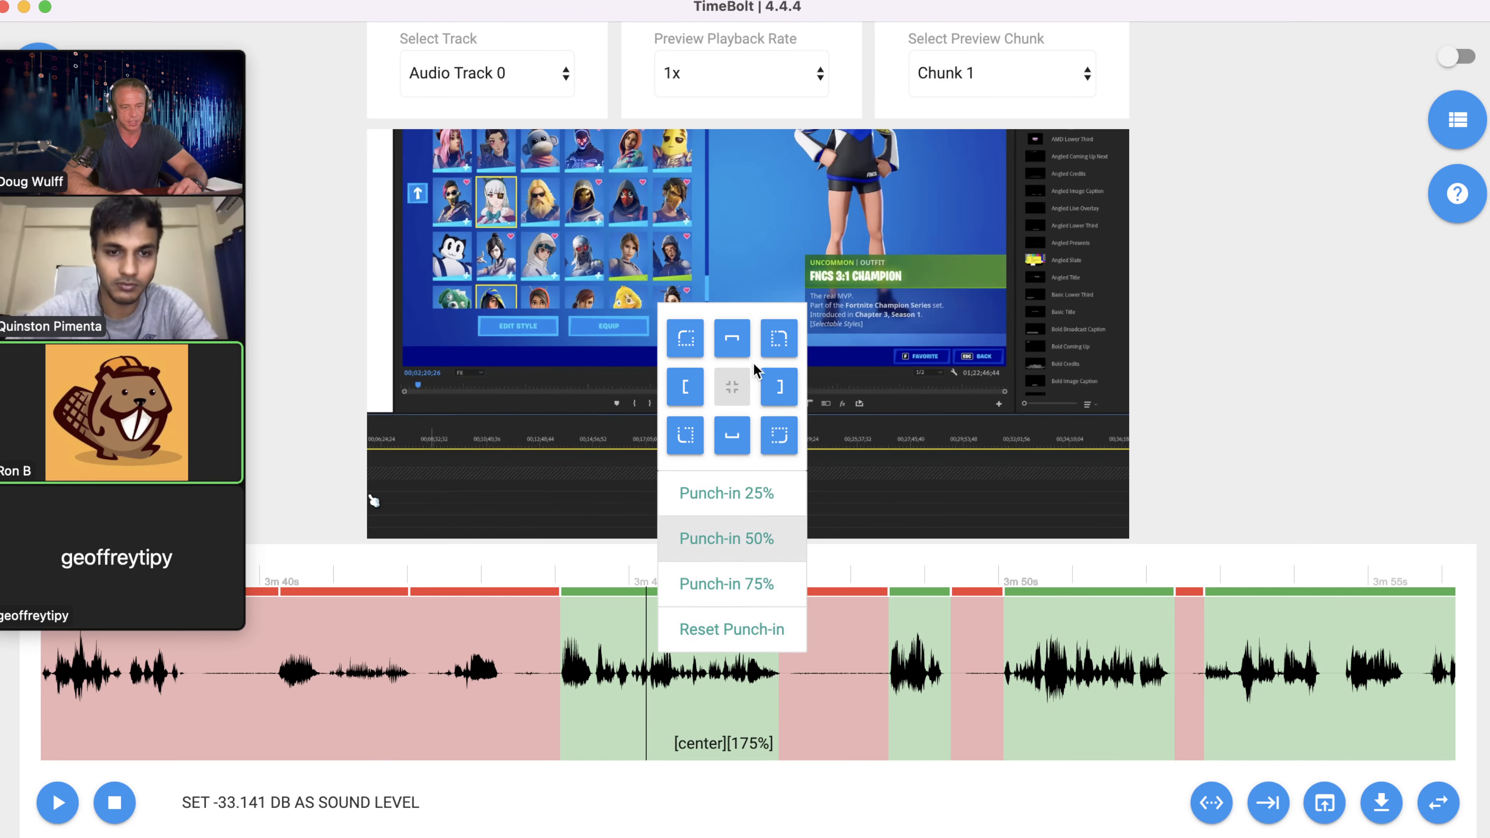
click(732, 338)
click(743, 587)
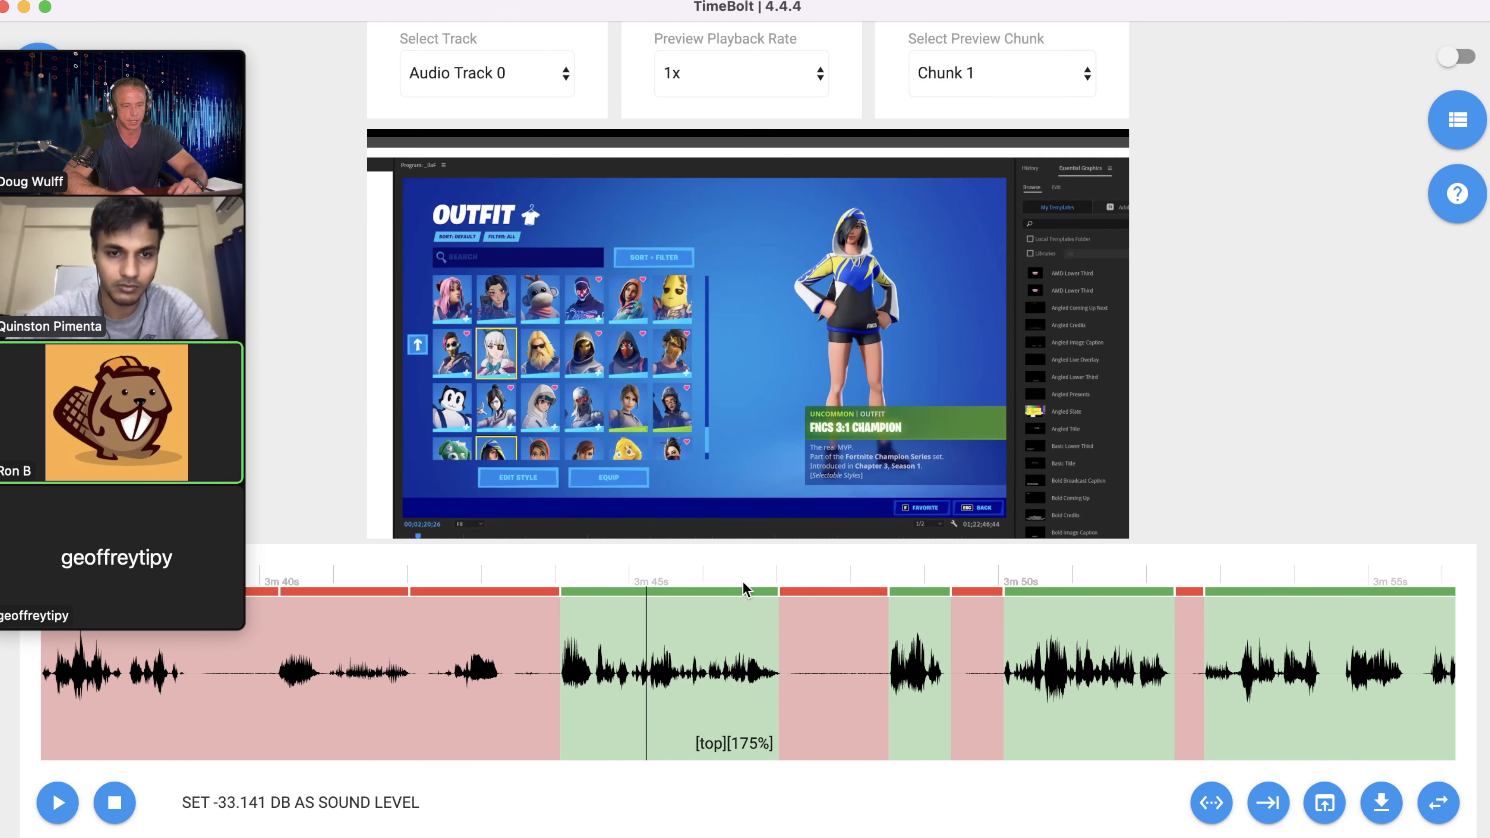
Cycle the segment's punch-in anchor through positions such as top-right and bottom-right, ending back on top.
click(695, 618)
click(694, 618)
click(694, 618)
click(694, 617)
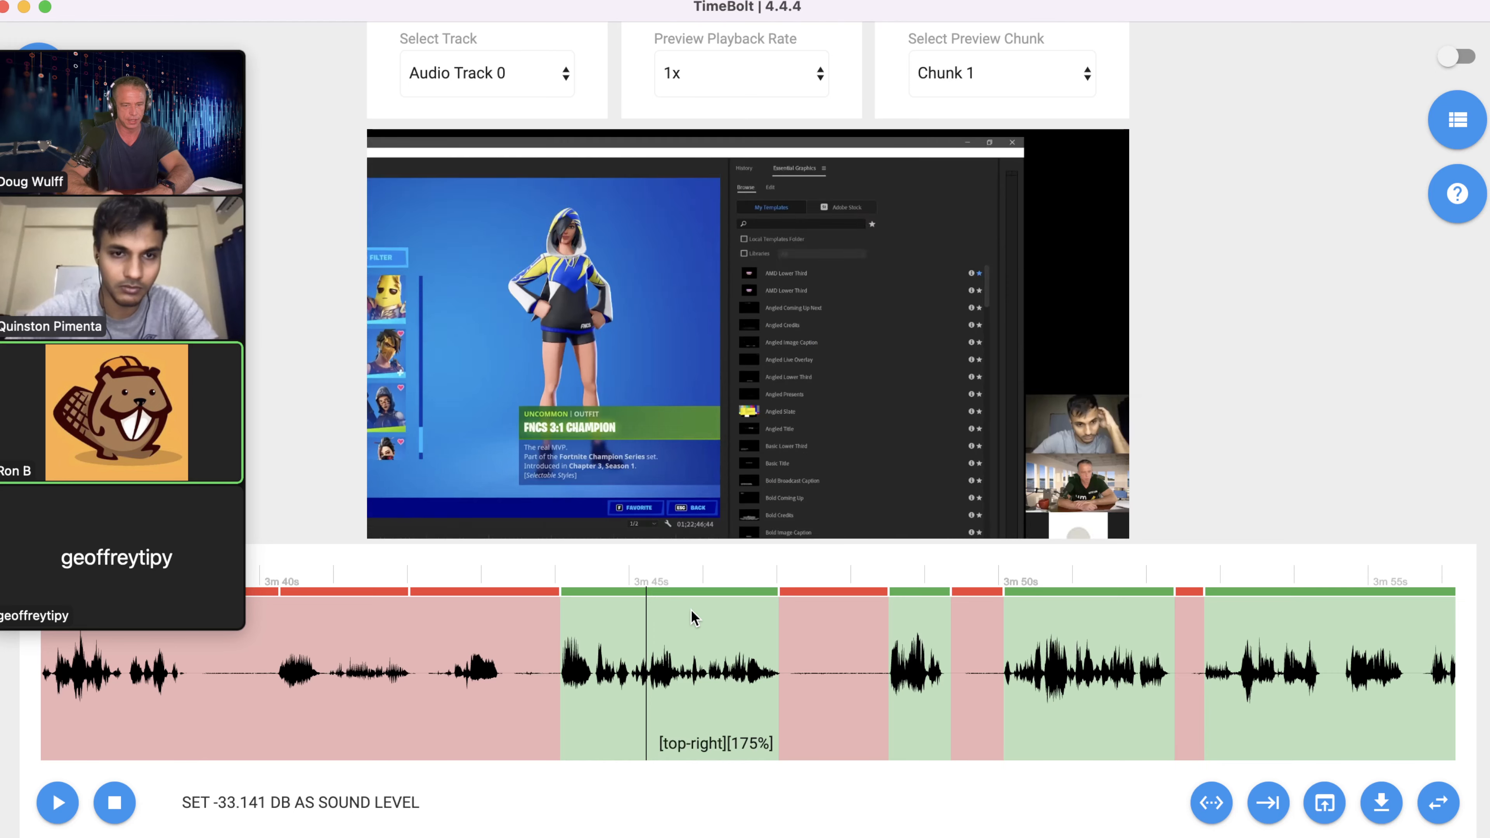
click(694, 618)
click(694, 617)
click(694, 617)
click(694, 617)
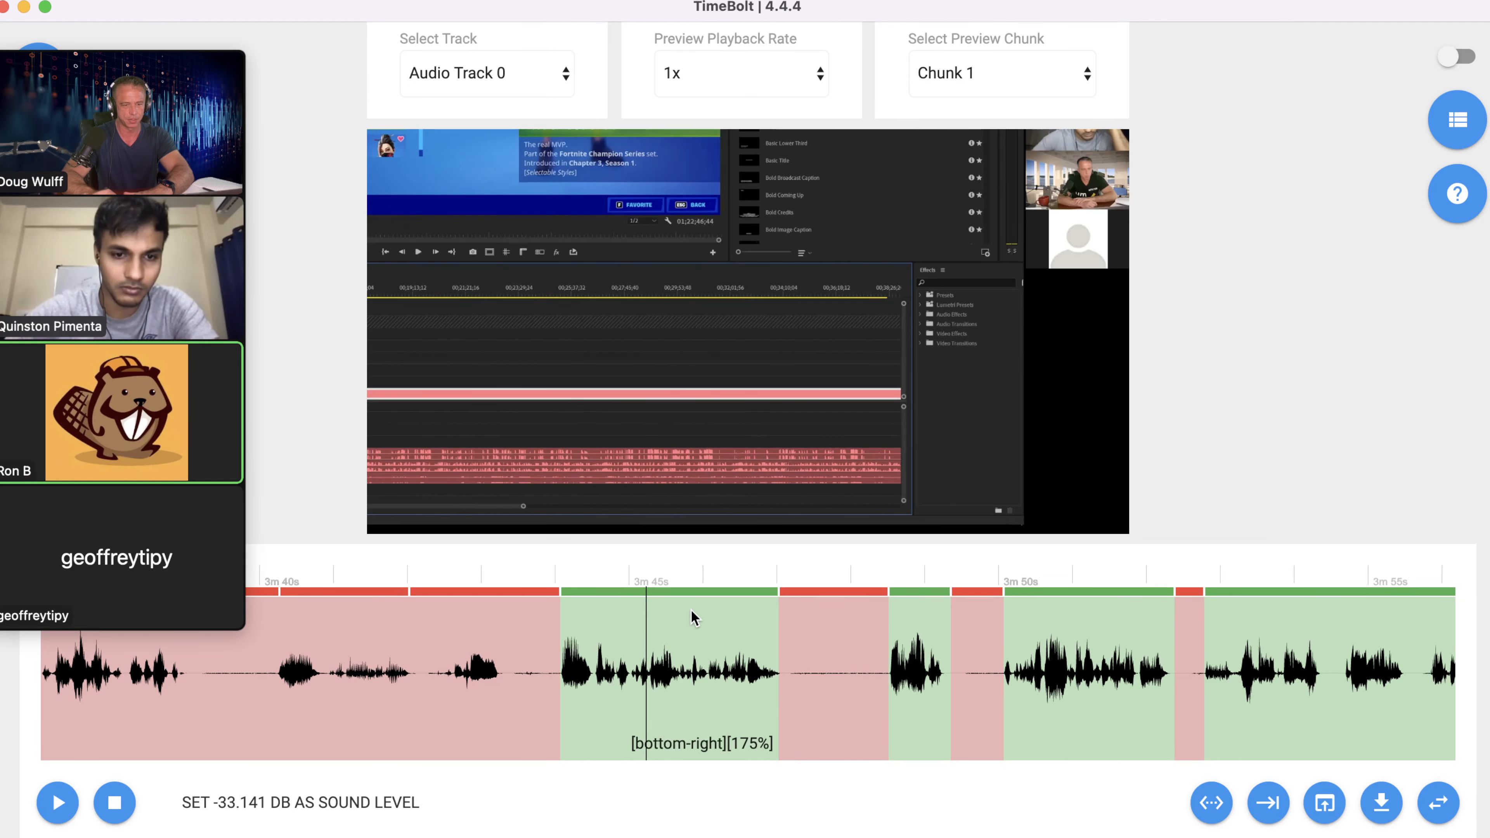
click(694, 618)
click(694, 617)
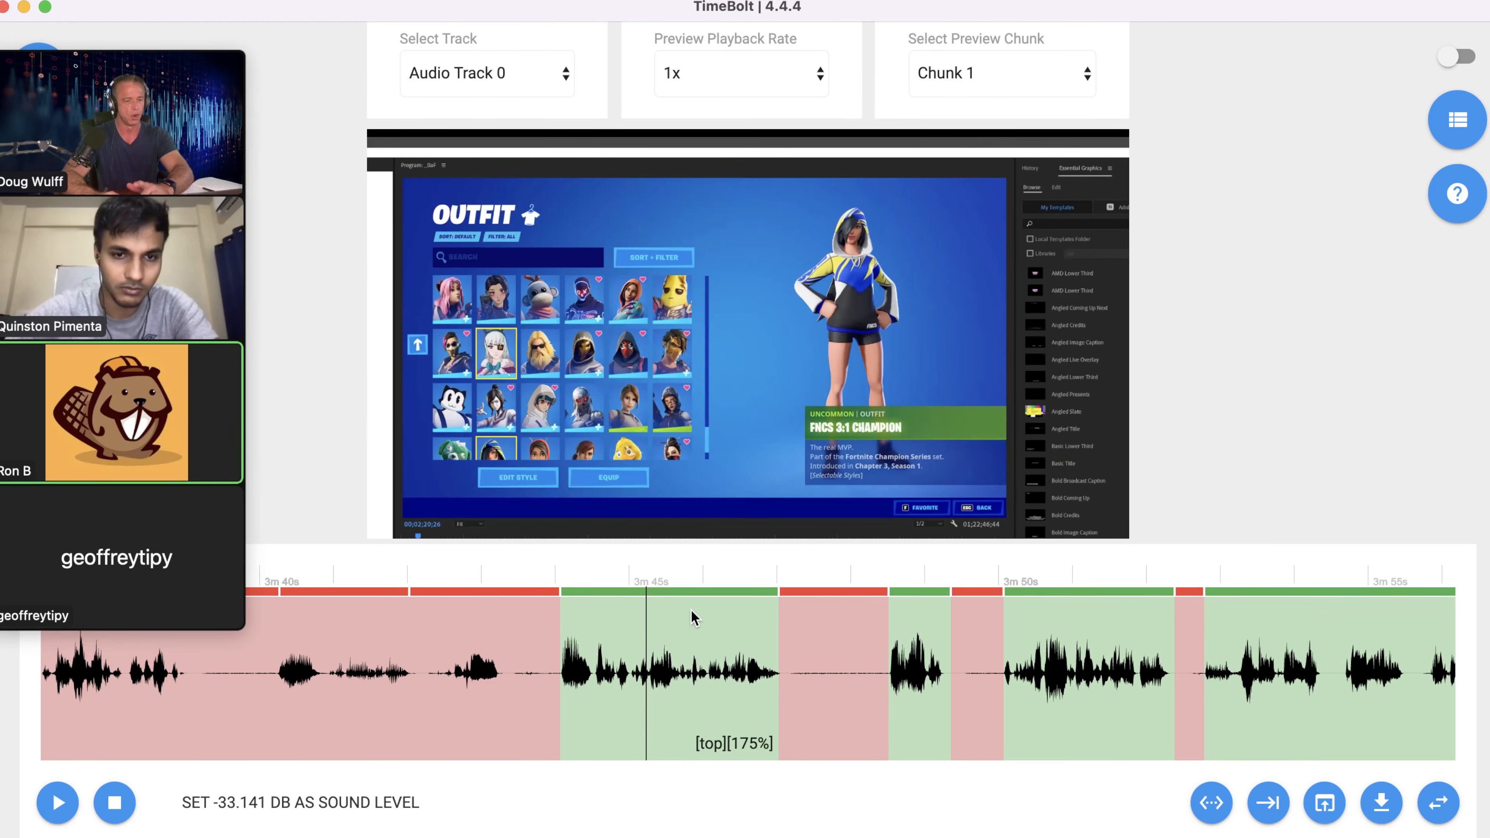
Apply a centred 125% punch-in to the short kept segment around 4m 3s.
scroll(827, 695, right, 3)
scroll(833, 693, right, 15)
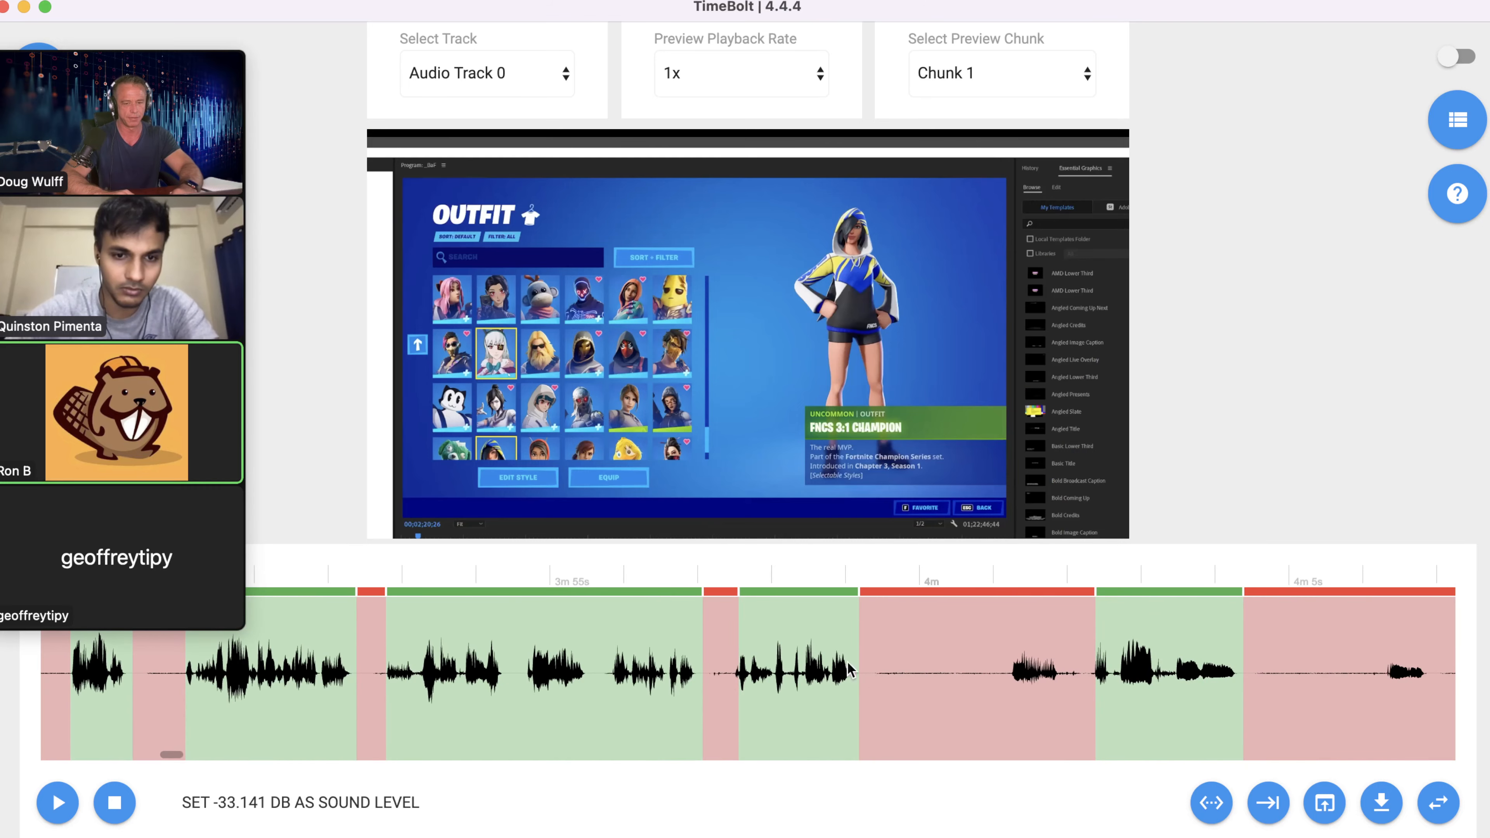
click(619, 661)
scroll(621, 661, right, 15)
click(473, 632)
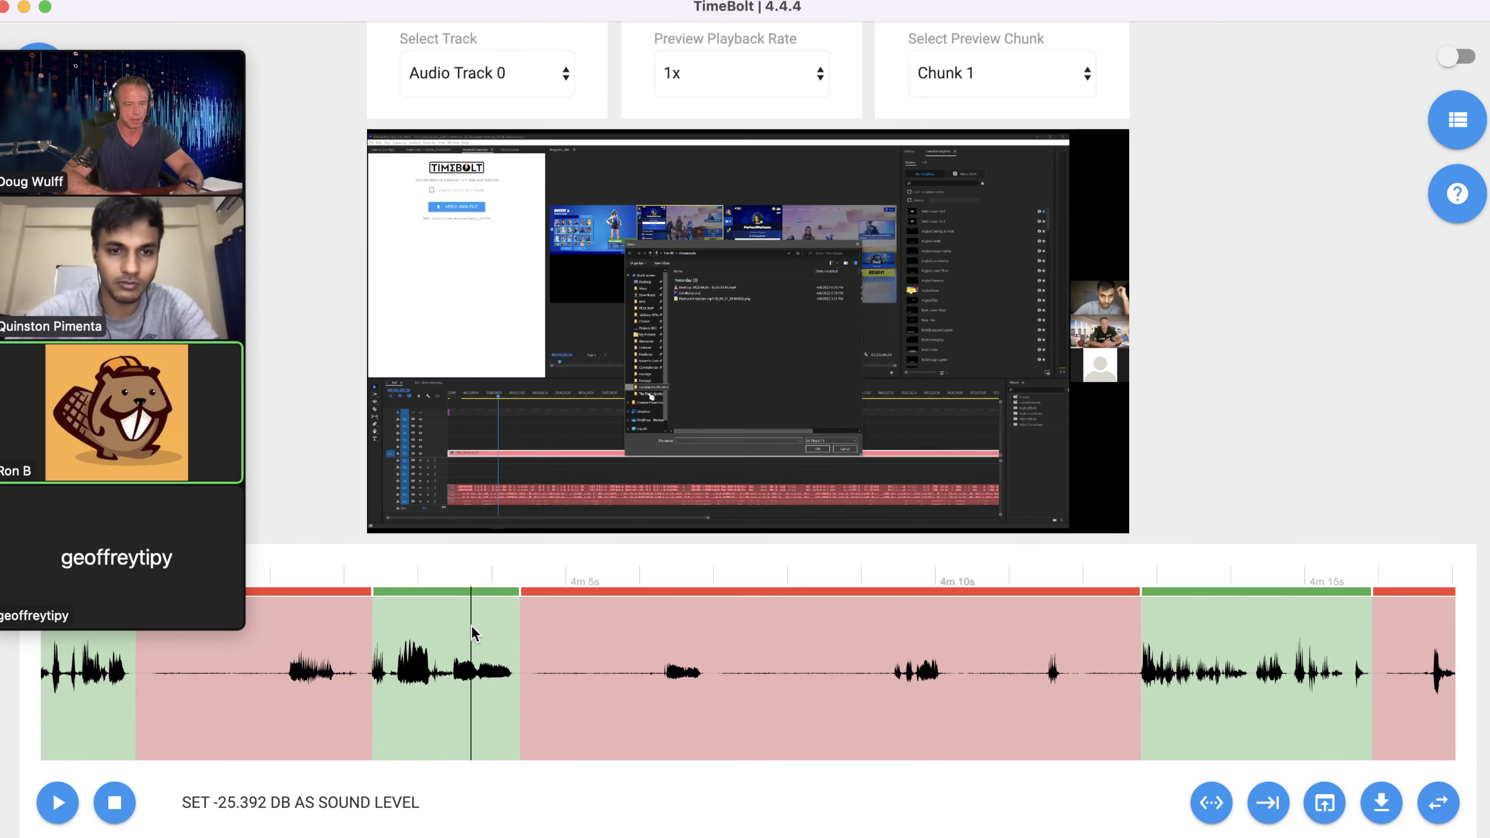
click(472, 633)
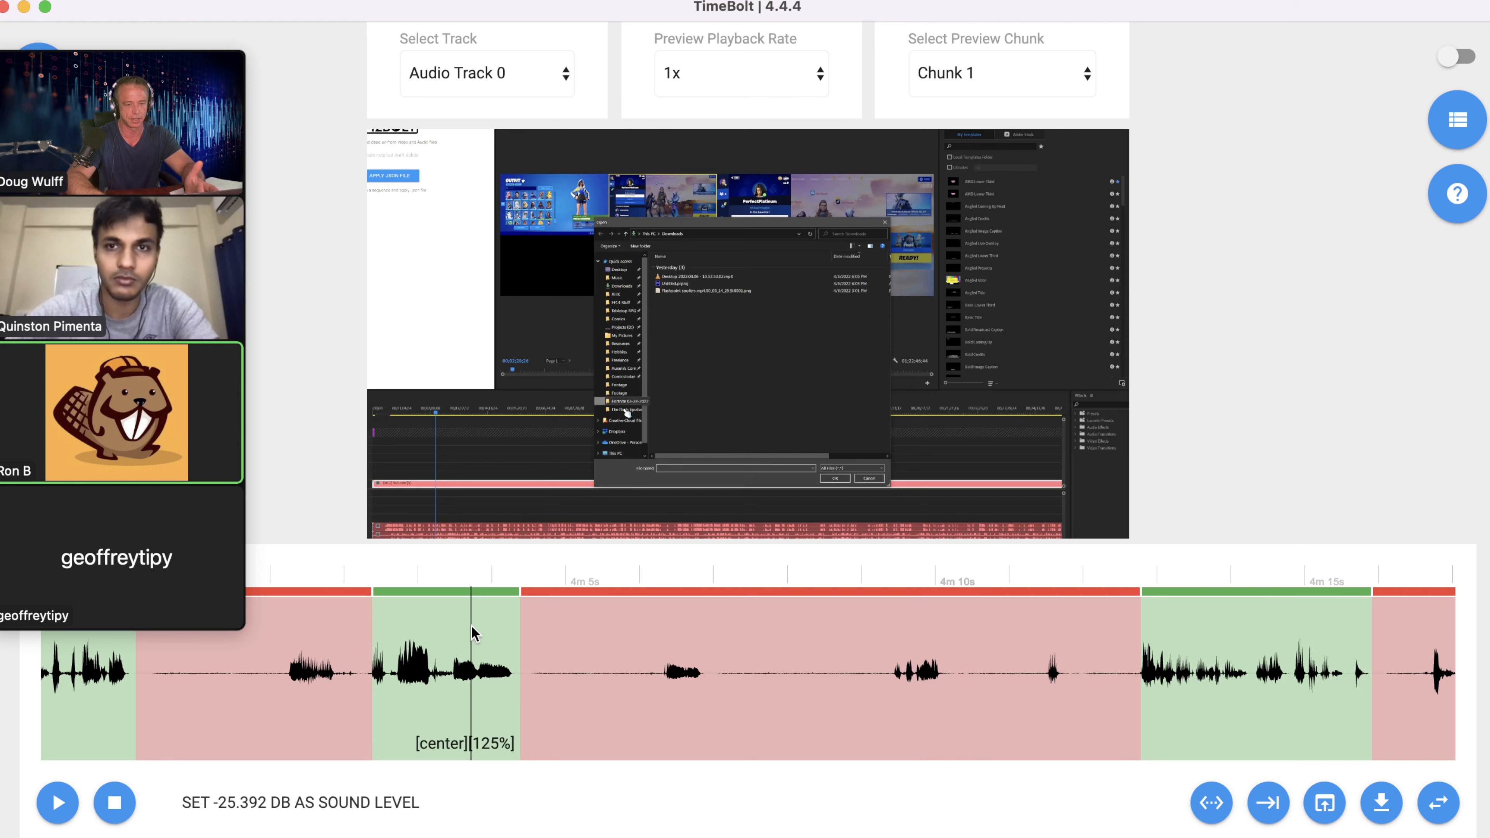
Play on to the kept segment around 4m 13s and apply a centred 150% punch-in to it.
key(space)
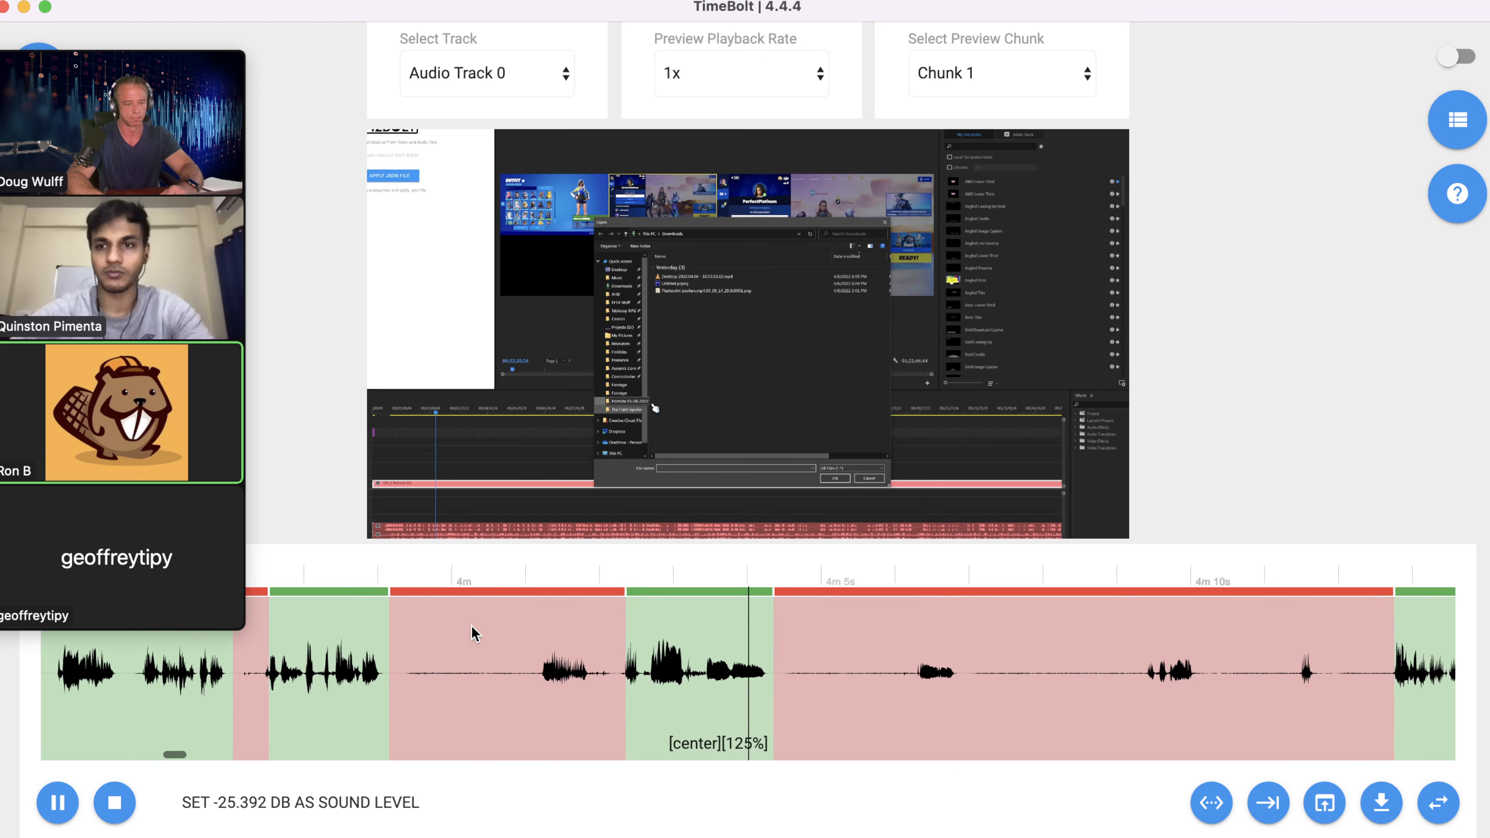
key(space)
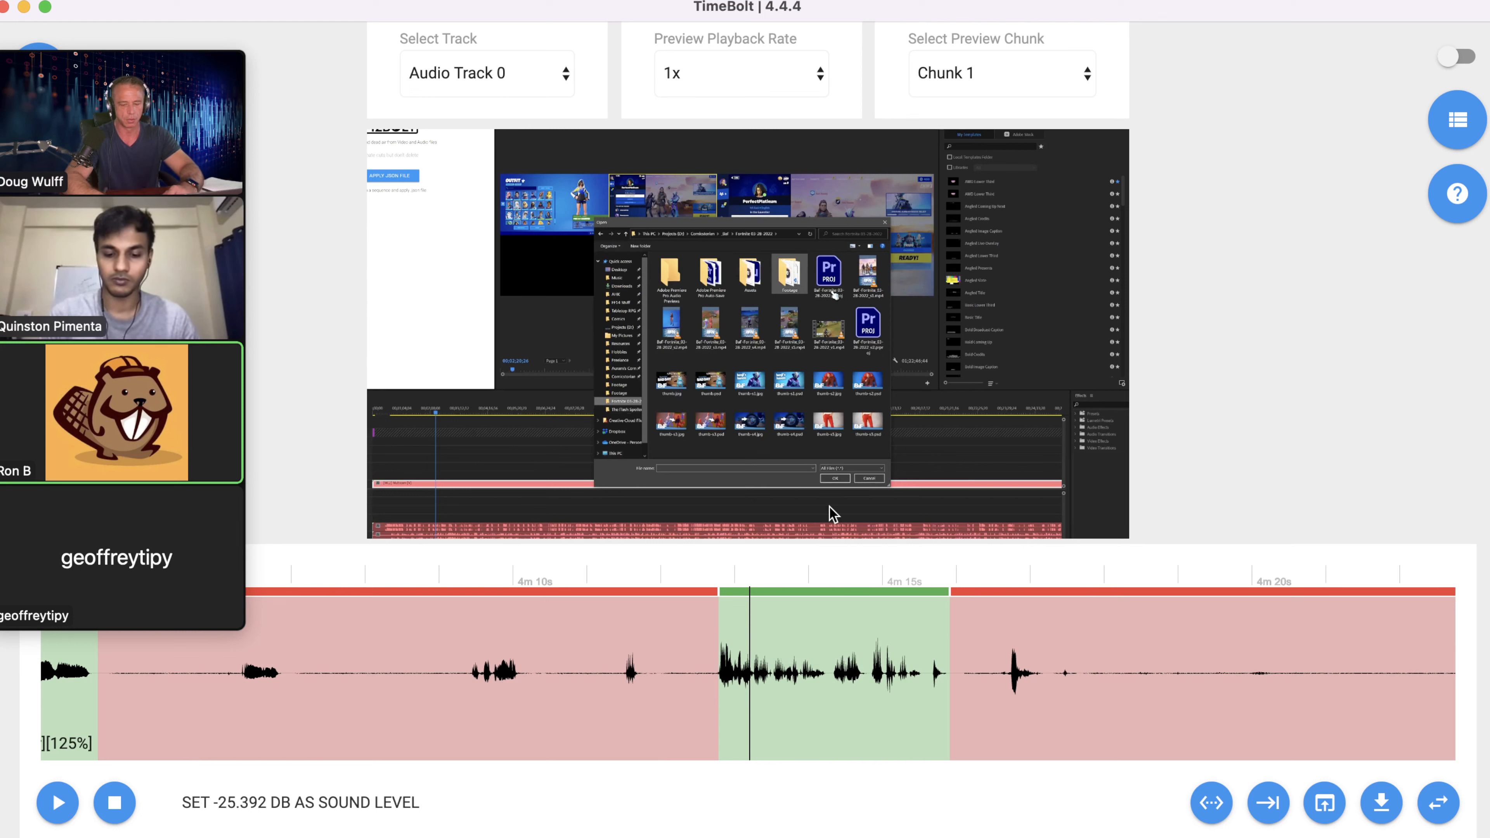
key(p)
key(p)
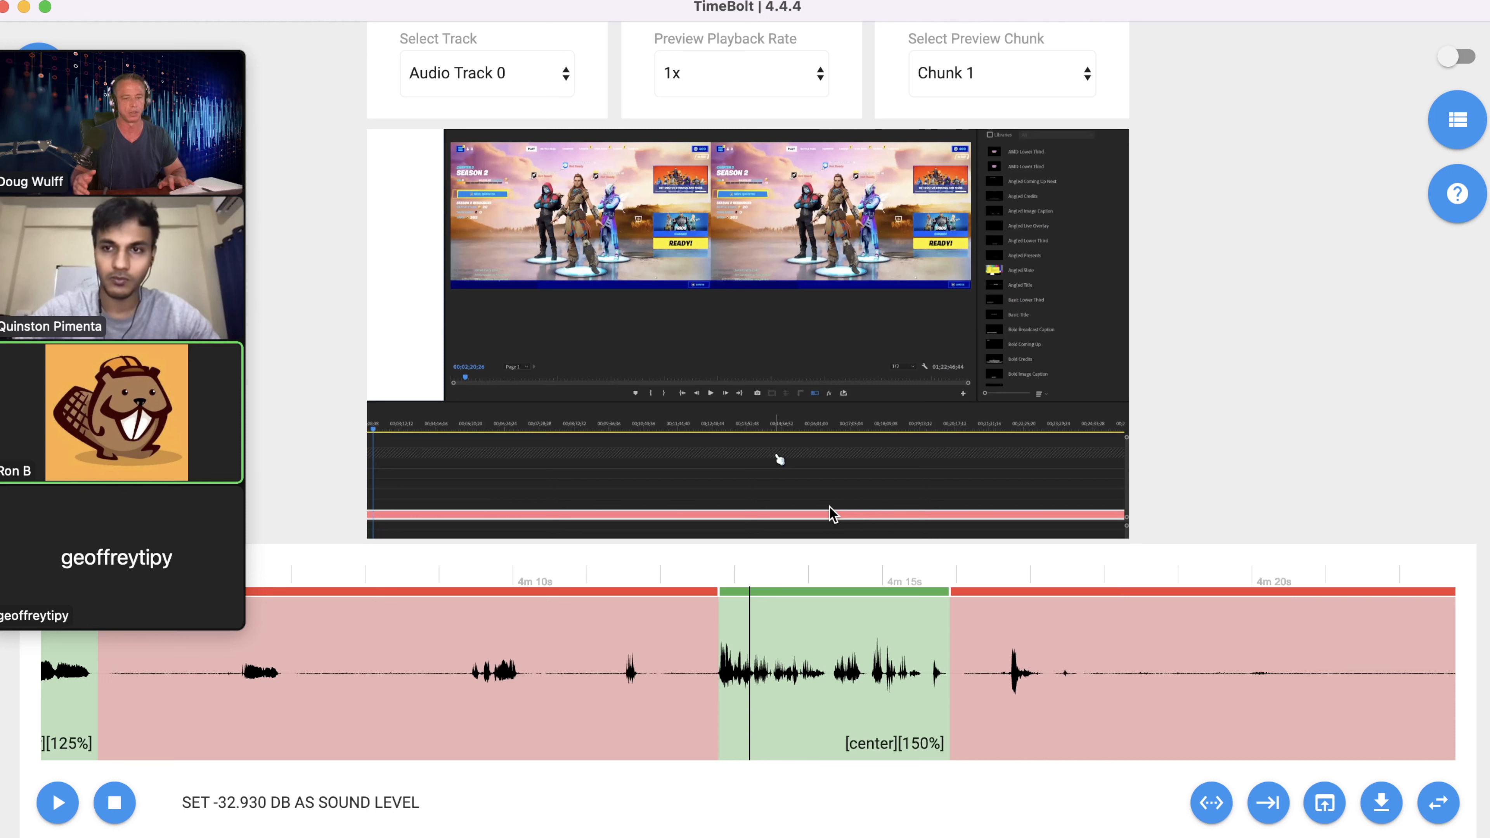
Examine the waveform segments from about 4m 20s to 4m 50s, playing part of the one starting near 4m 39s.
scroll(836, 676, up, 1)
scroll(836, 676, right, 15)
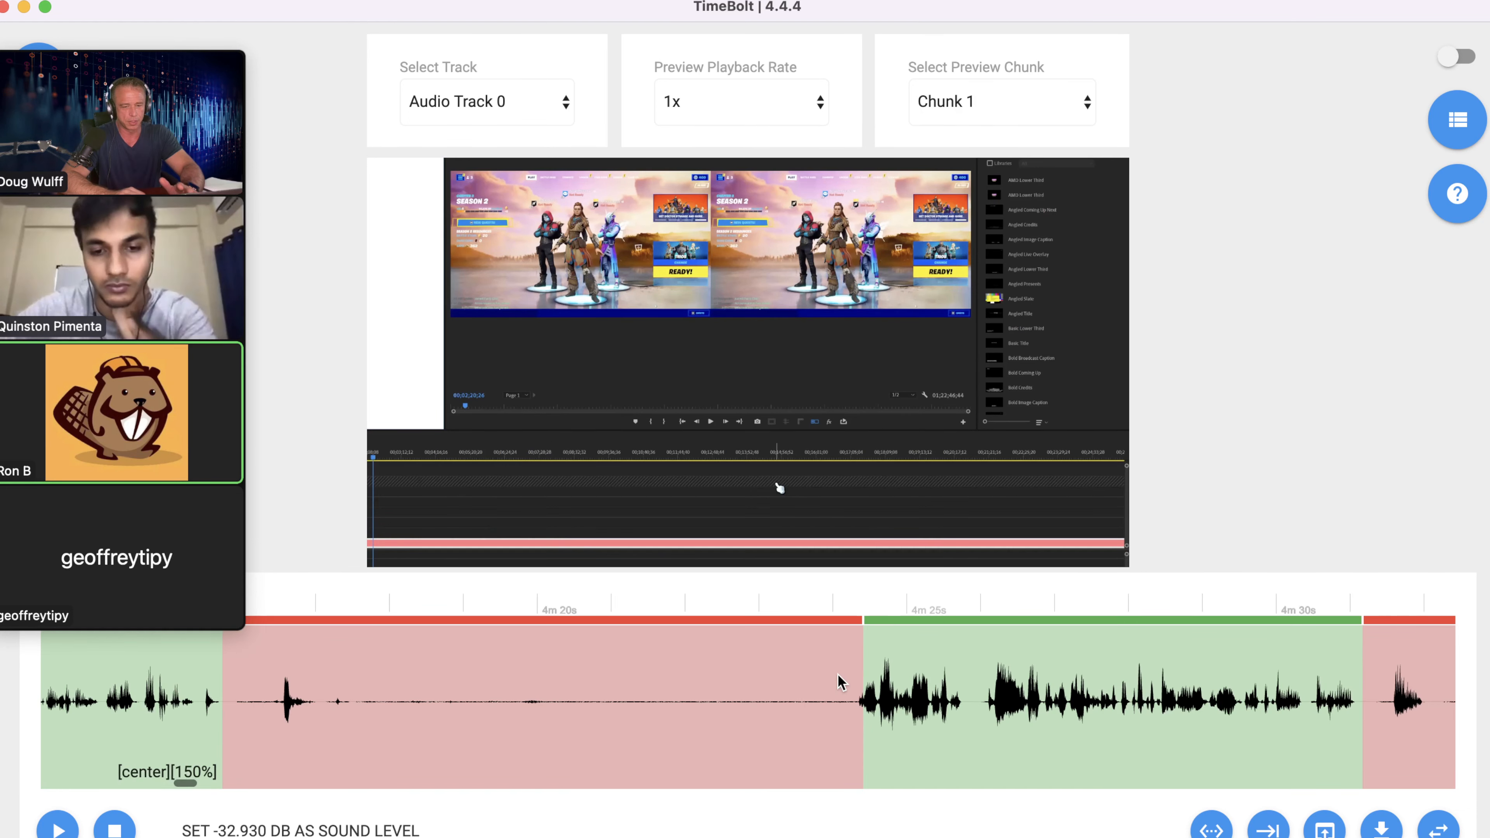
click(992, 657)
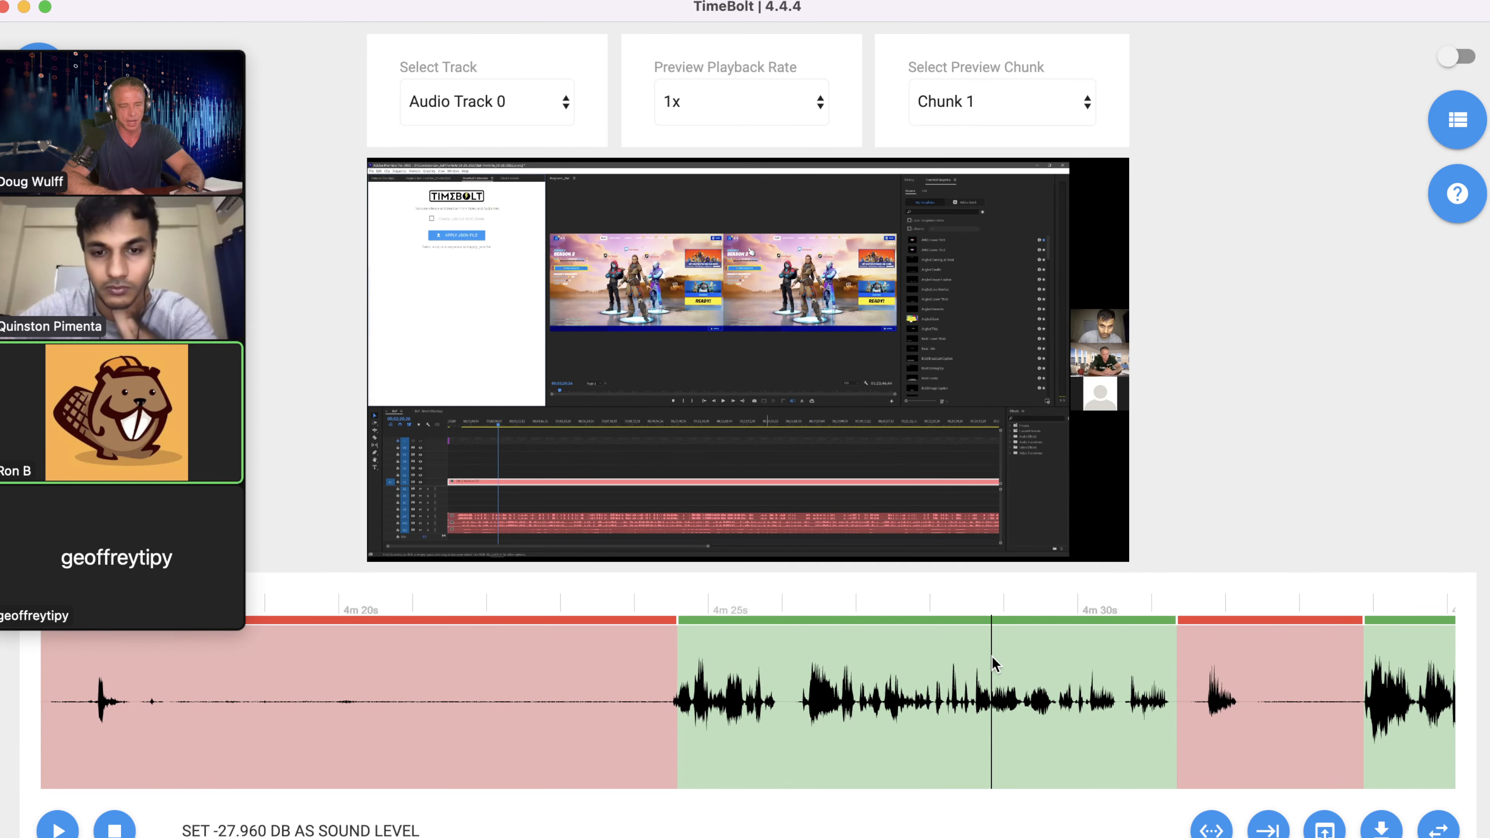
scroll(996, 663, right, 5)
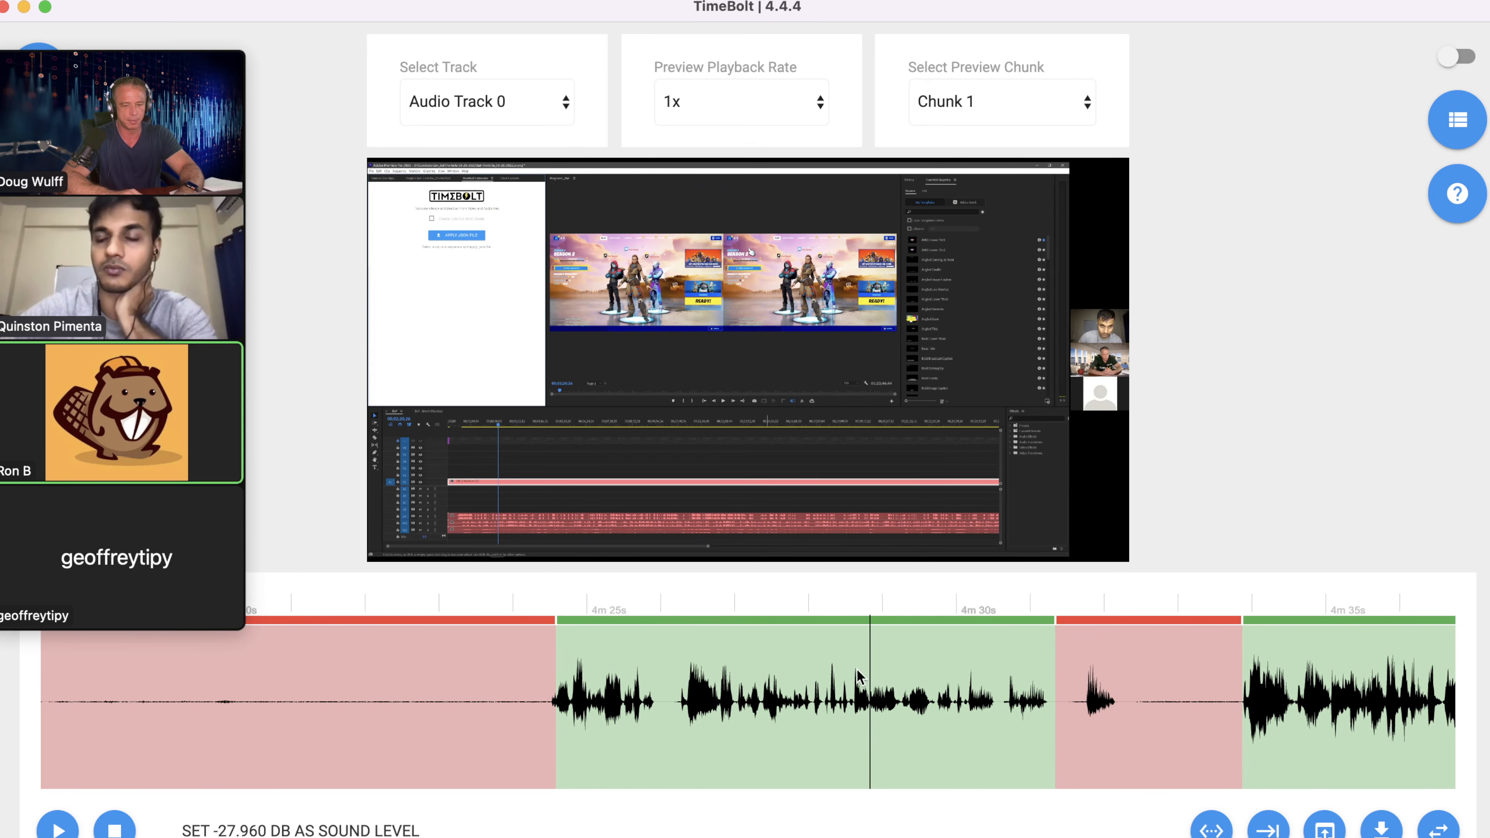
click(651, 668)
scroll(651, 668, right, 15)
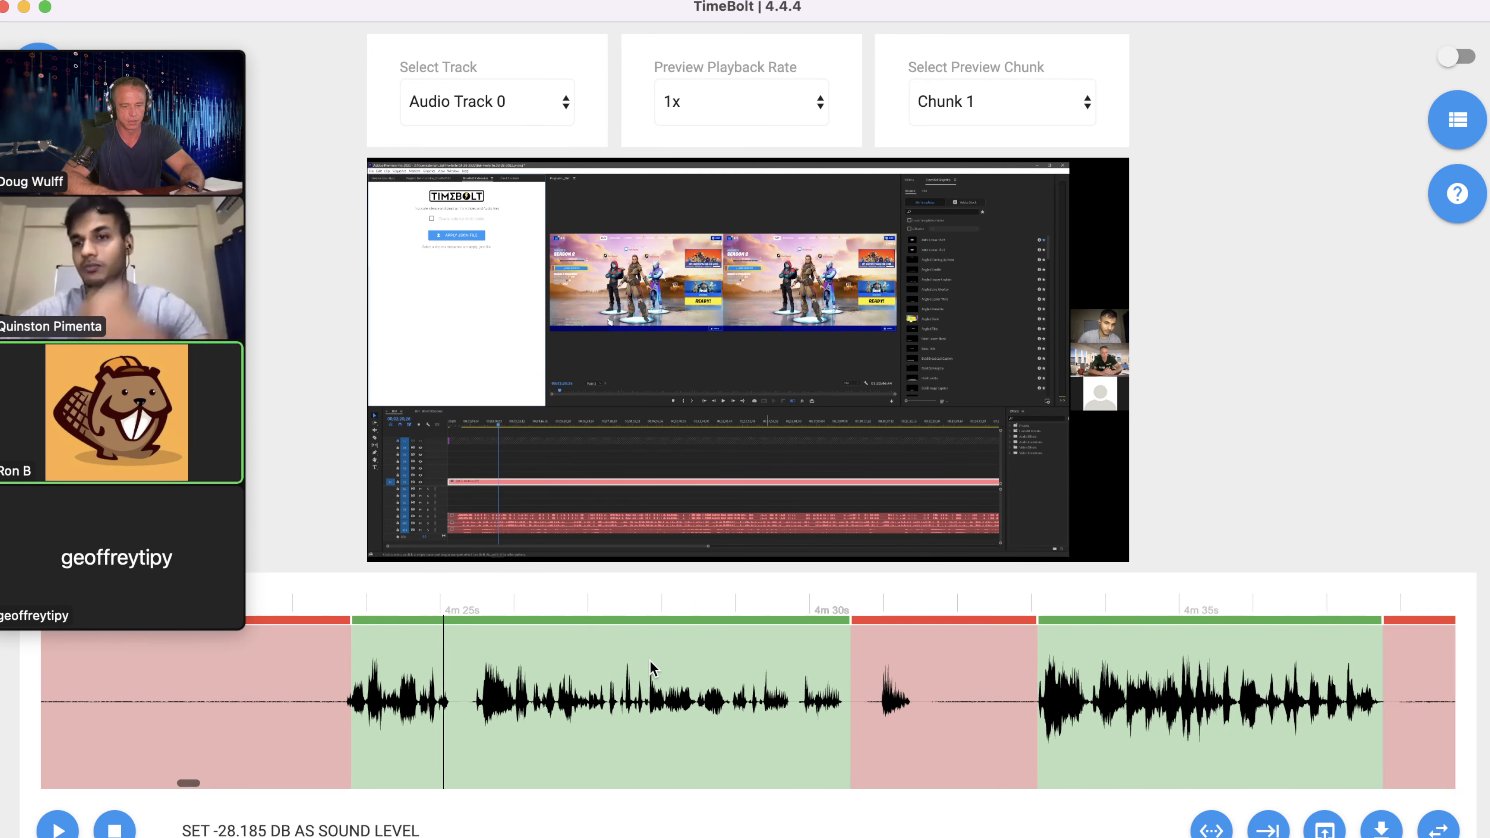
scroll(734, 663, right, 8)
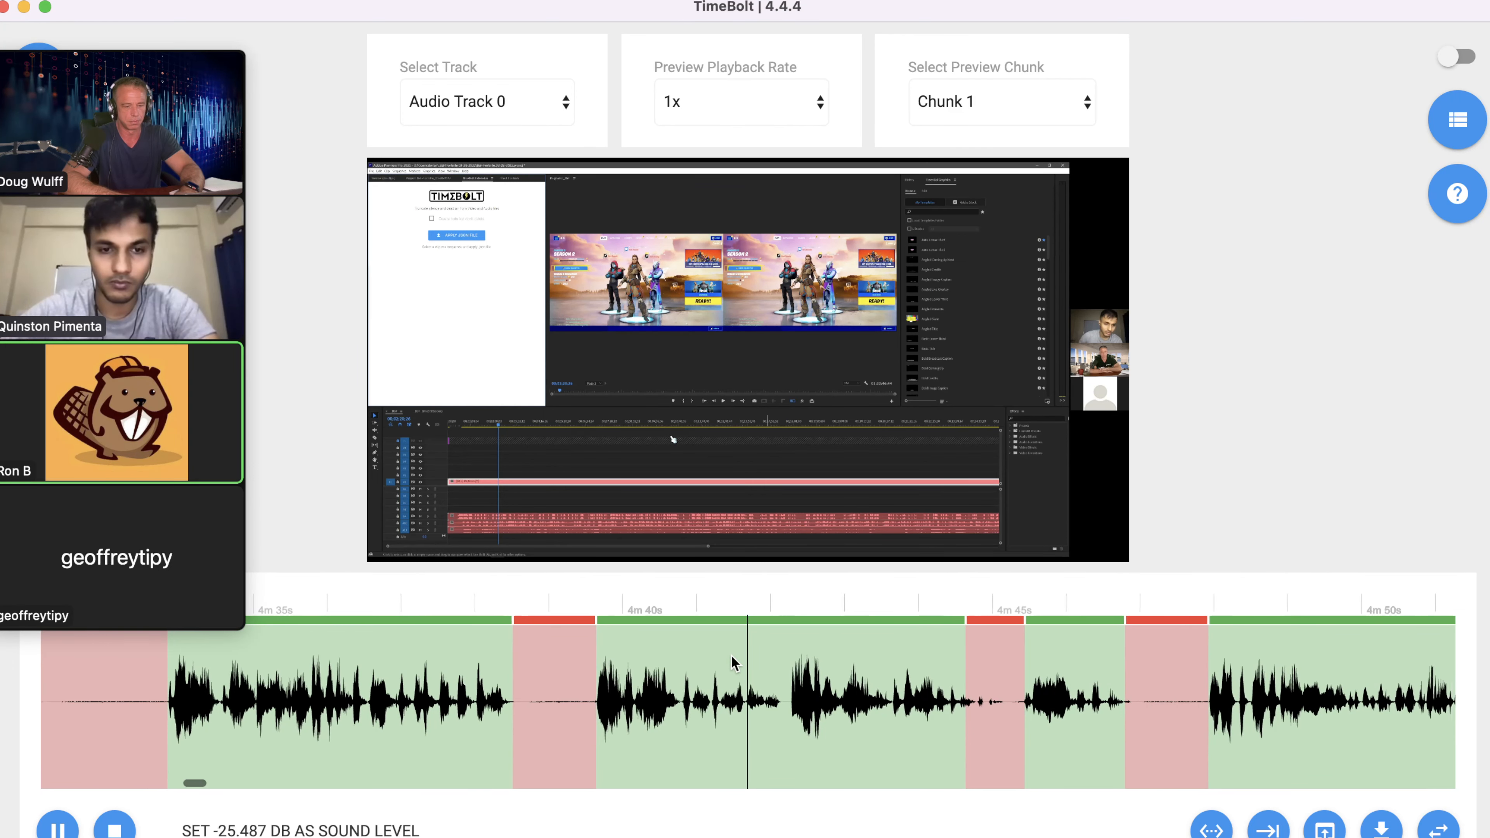
click(688, 668)
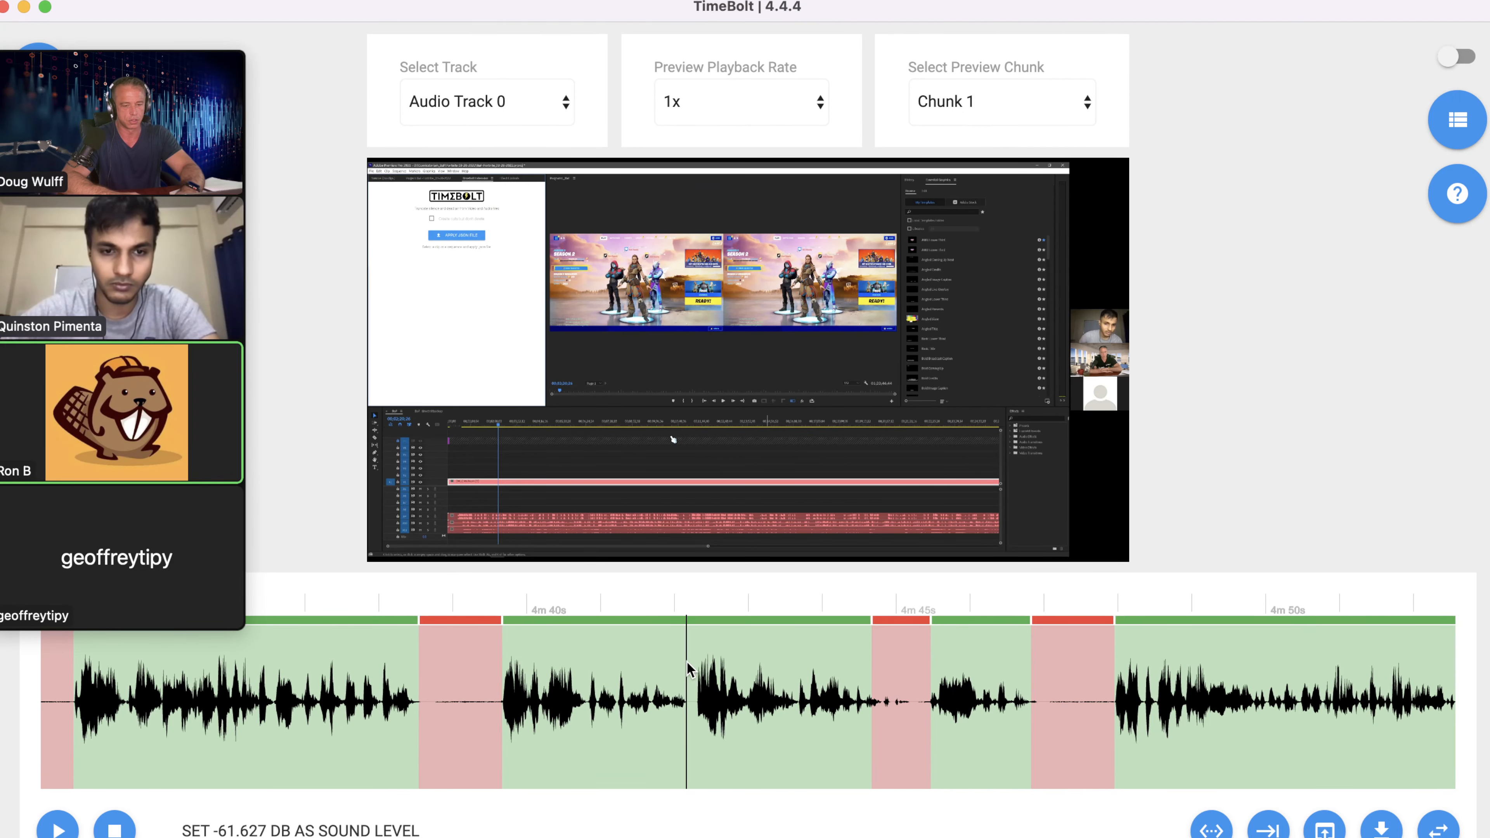
scroll(690, 669, left, 5)
scroll(691, 669, right, 5)
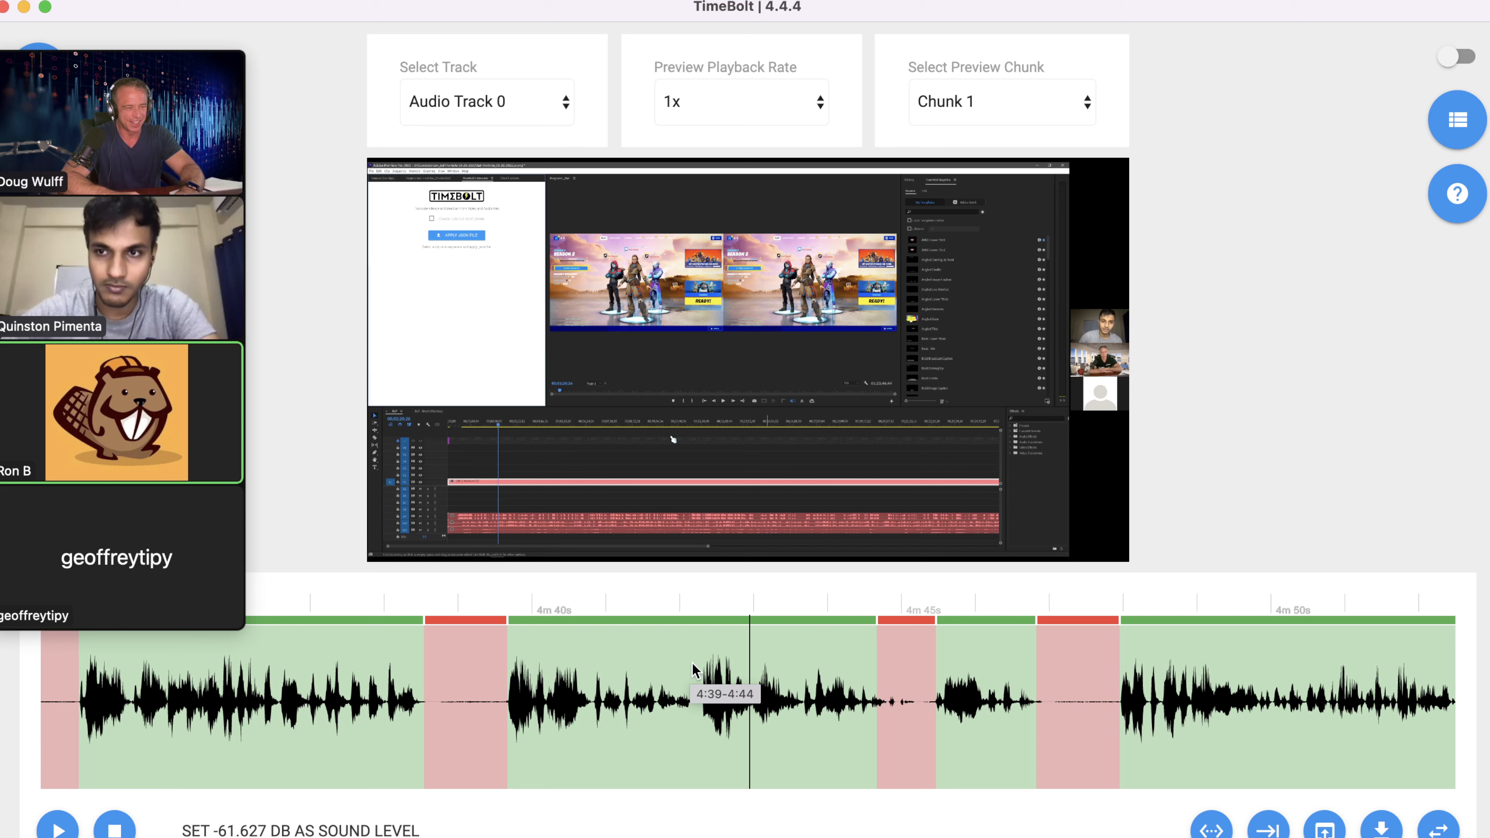
Split the 4:39–4:44 segment on both sides of the loud burst near 4m 42s and mark that short piece for removal.
click(693, 670)
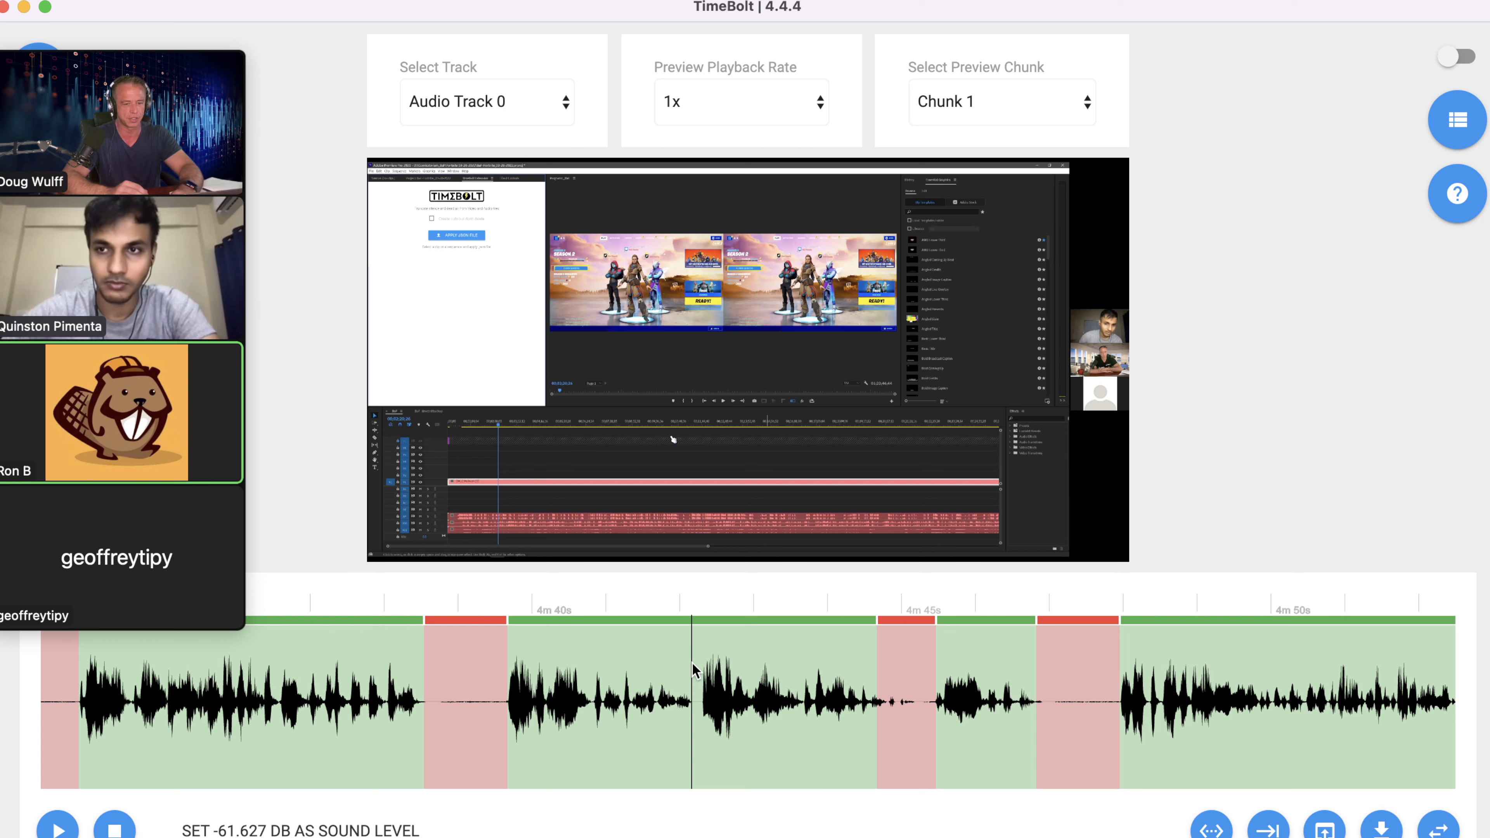
click(693, 669)
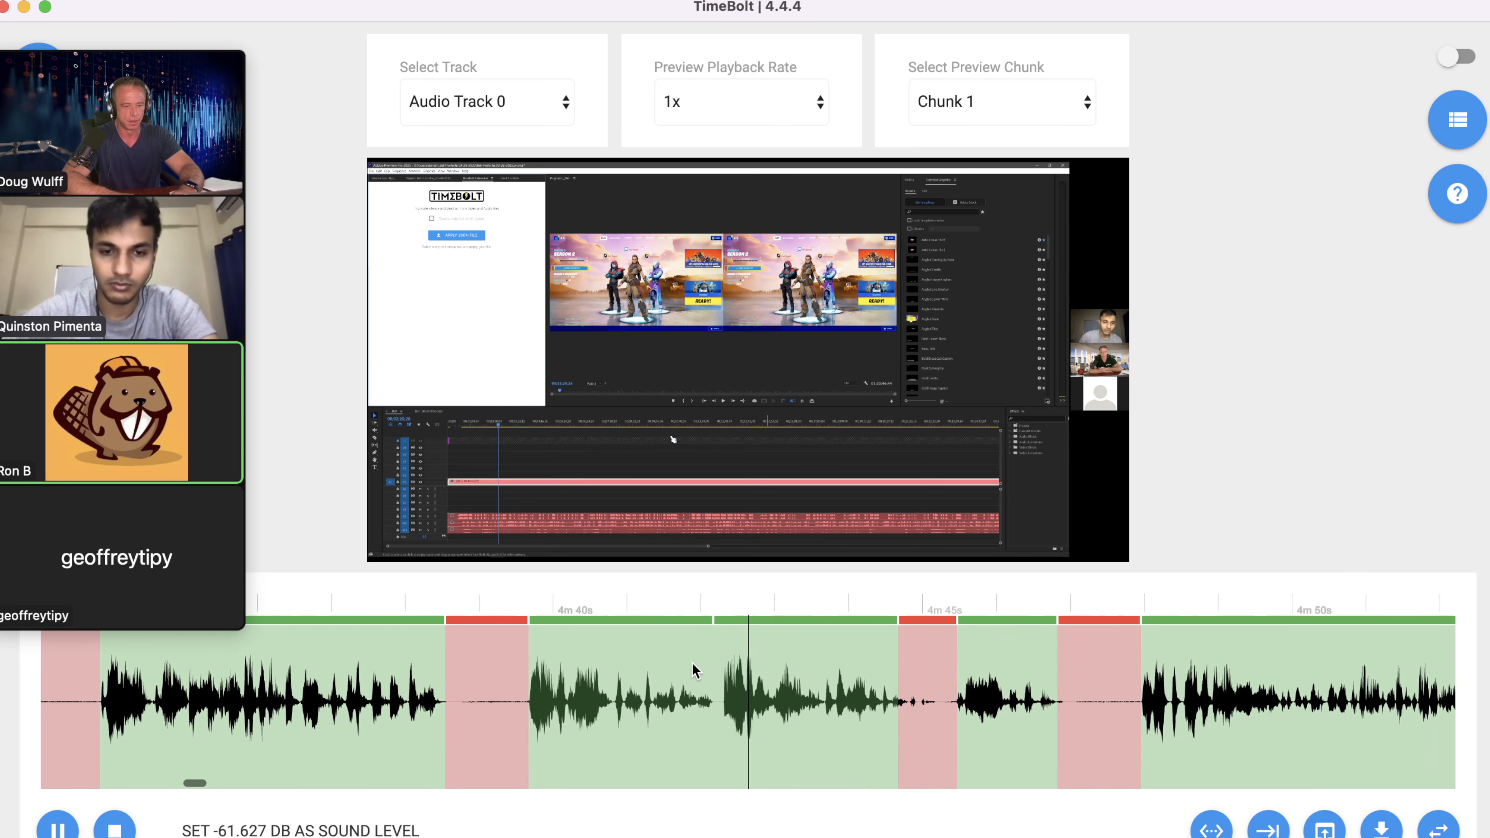
key(Left)
key(Left)
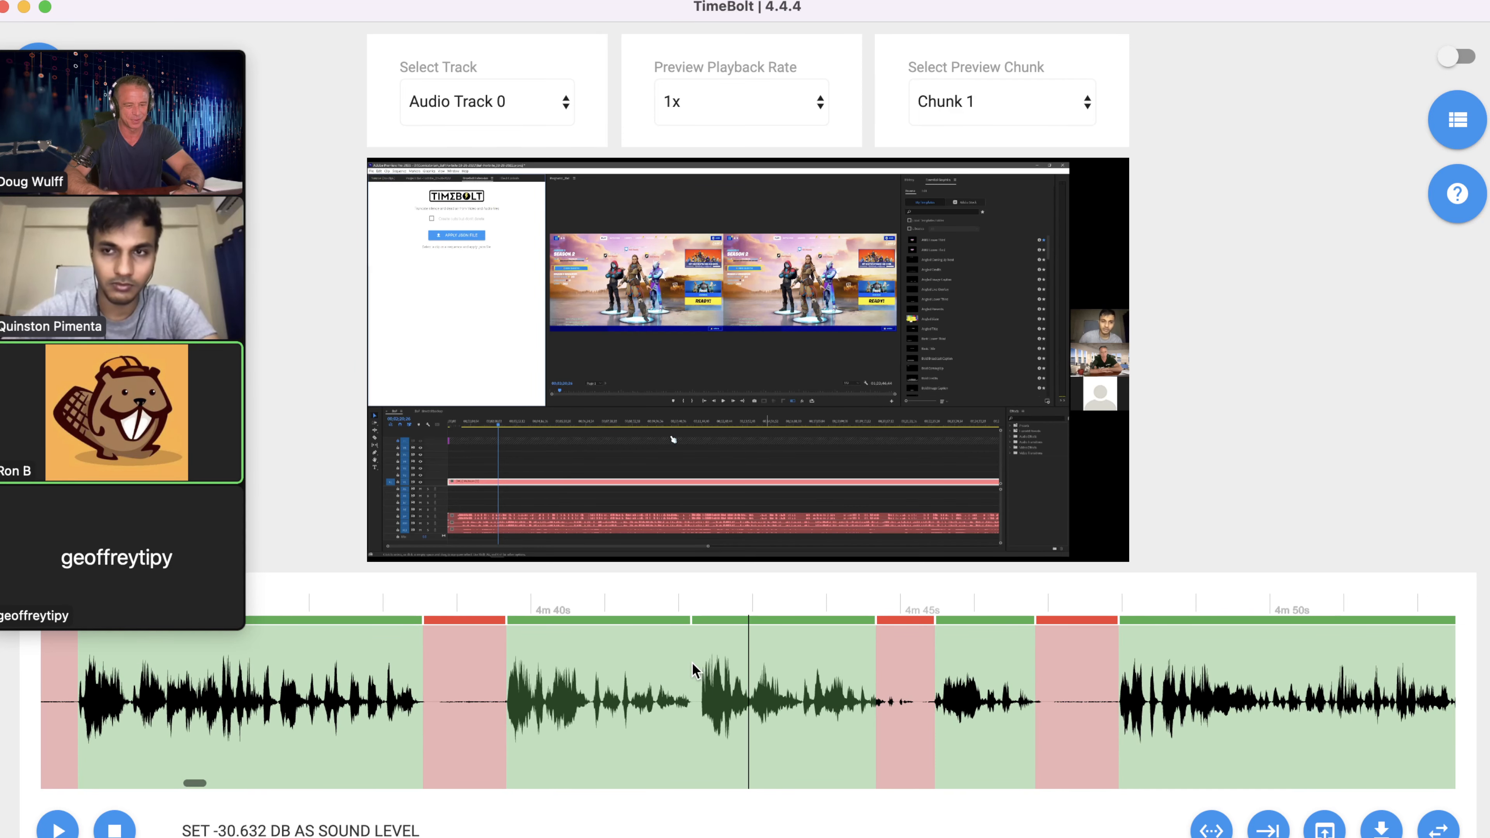
key(c)
click(715, 634)
click(718, 641)
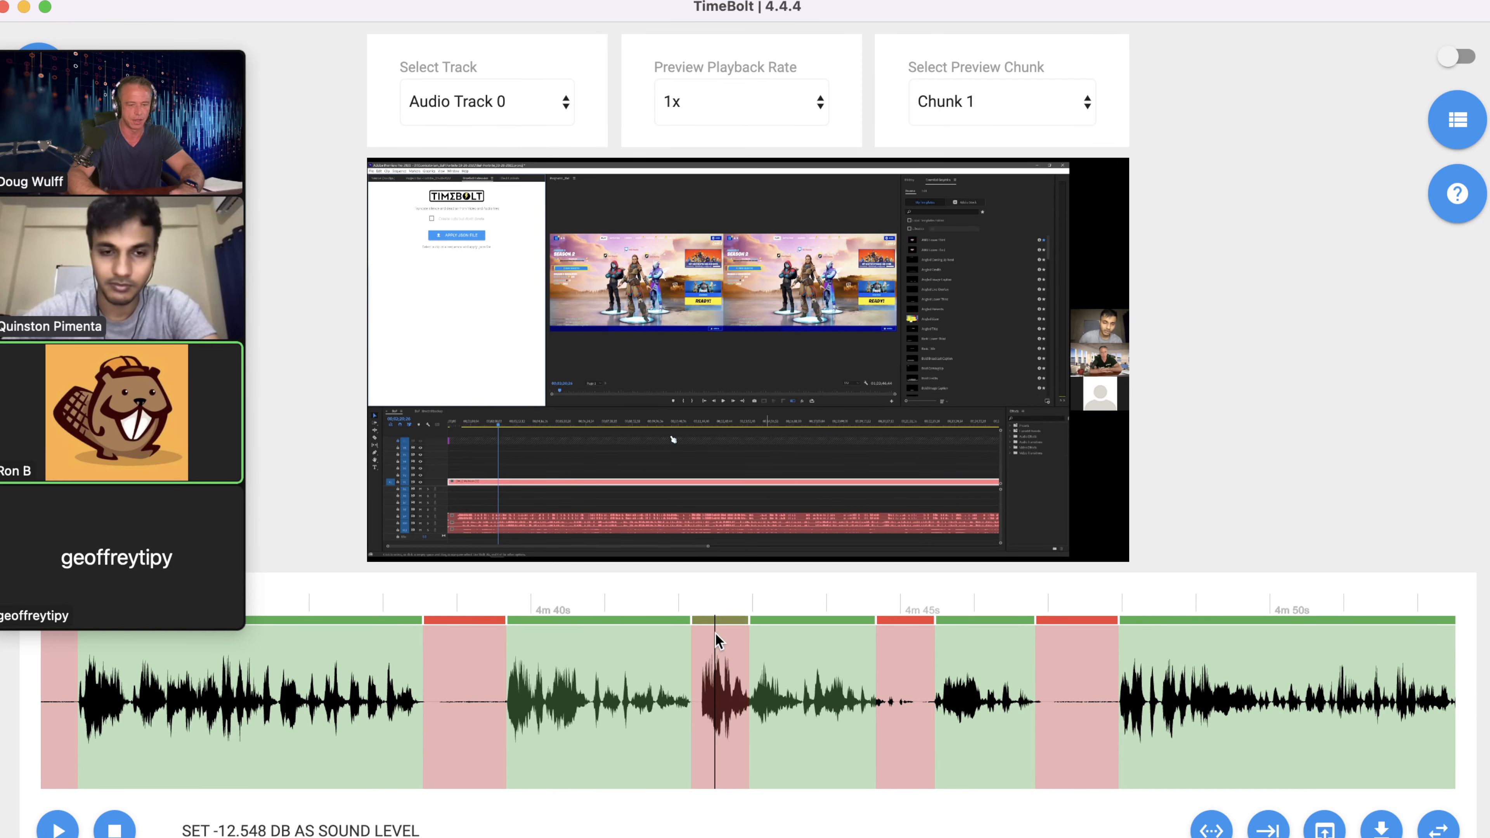
Play back across the new cut near 4m 42s and look over the following segments up to about 5m.
click(661, 652)
key(space)
scroll(576, 659, right, 6)
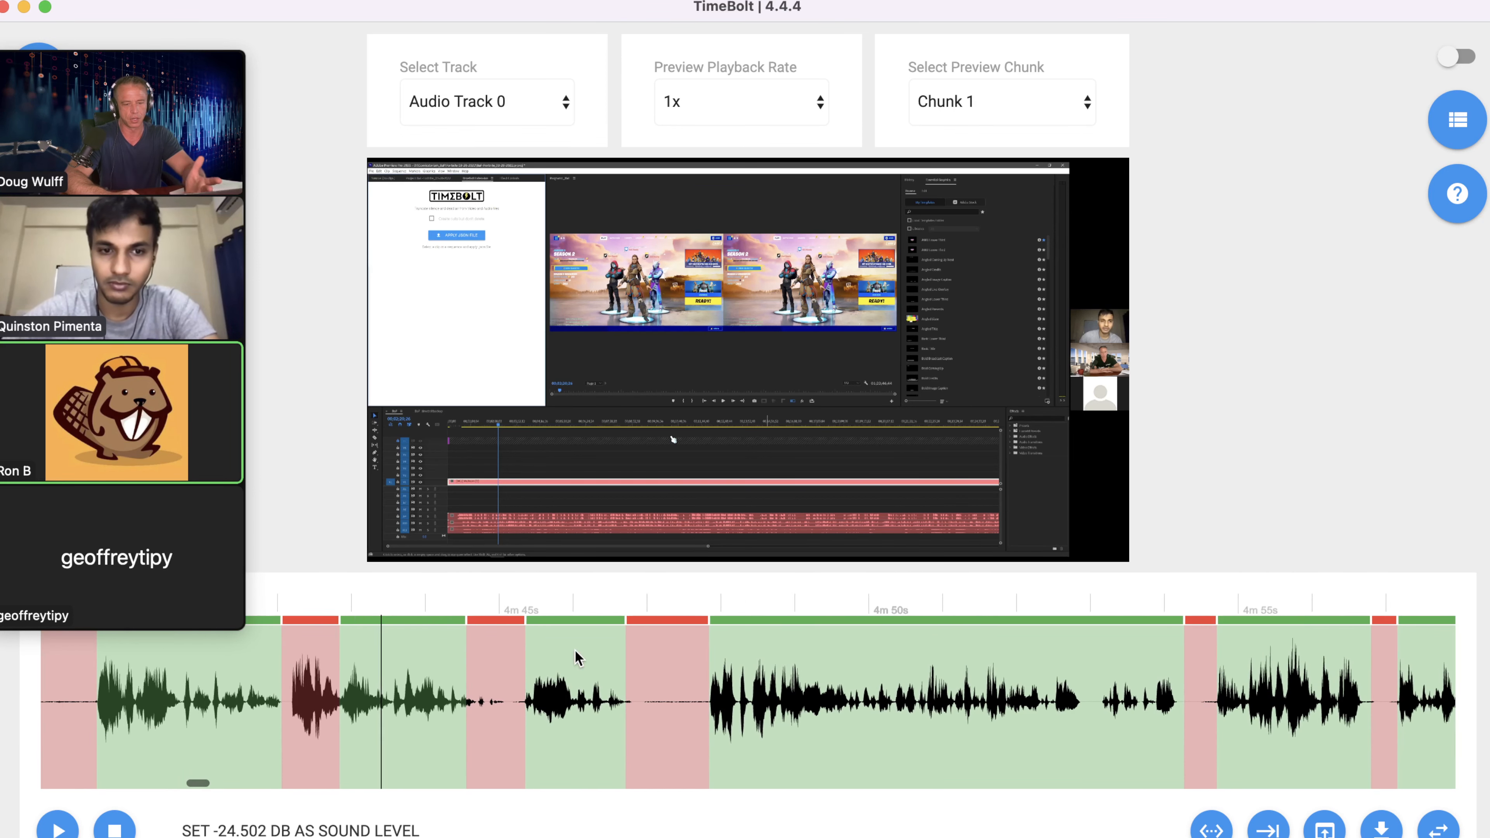
scroll(846, 729, right, 5)
scroll(845, 729, right, 2)
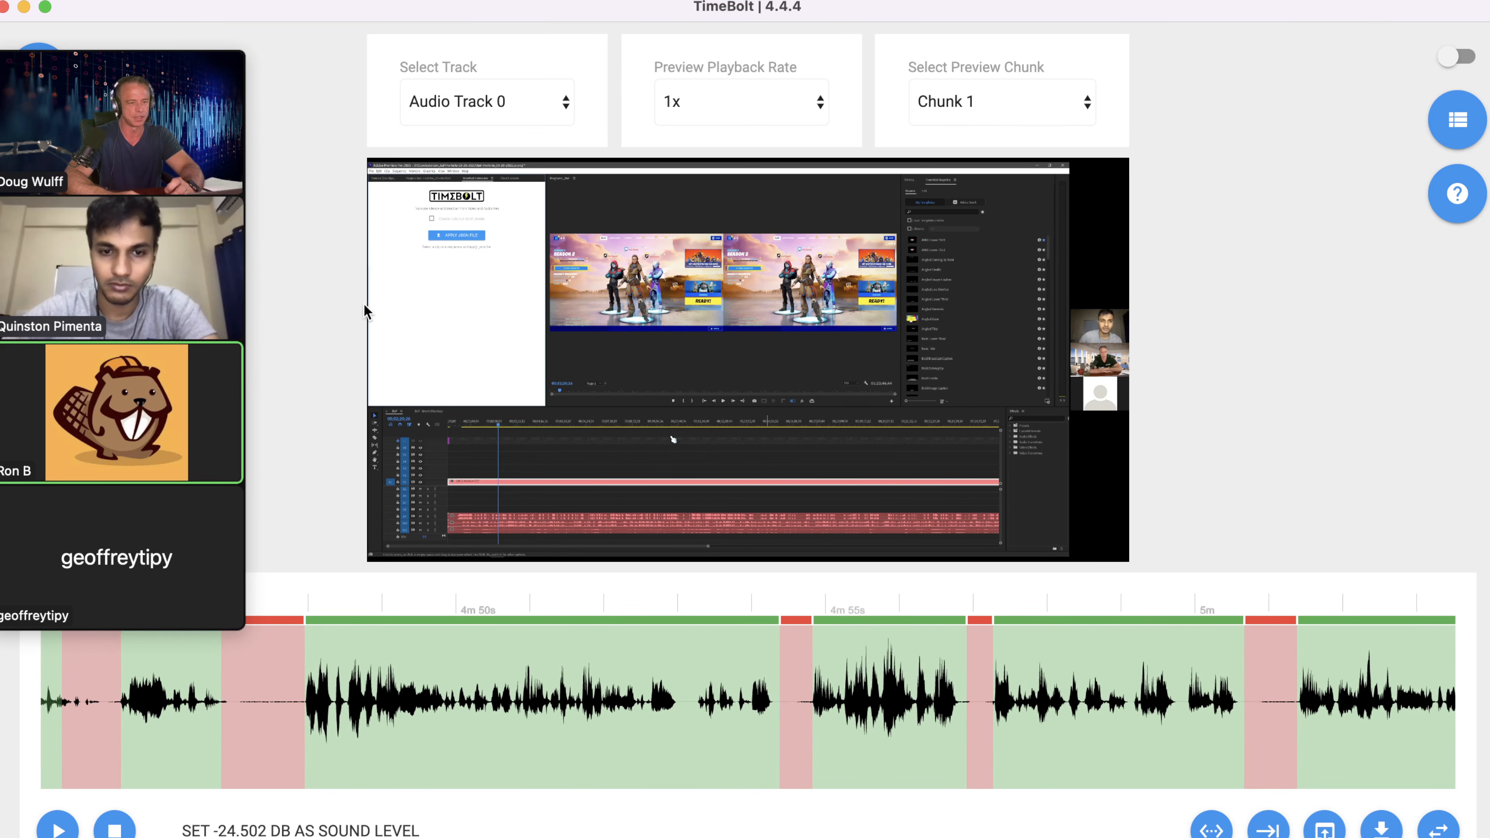
Move the video call participant strip off the side controls and open the Record Screen window.
mouse_move(105, 108)
drag(106, 108, 700, 98)
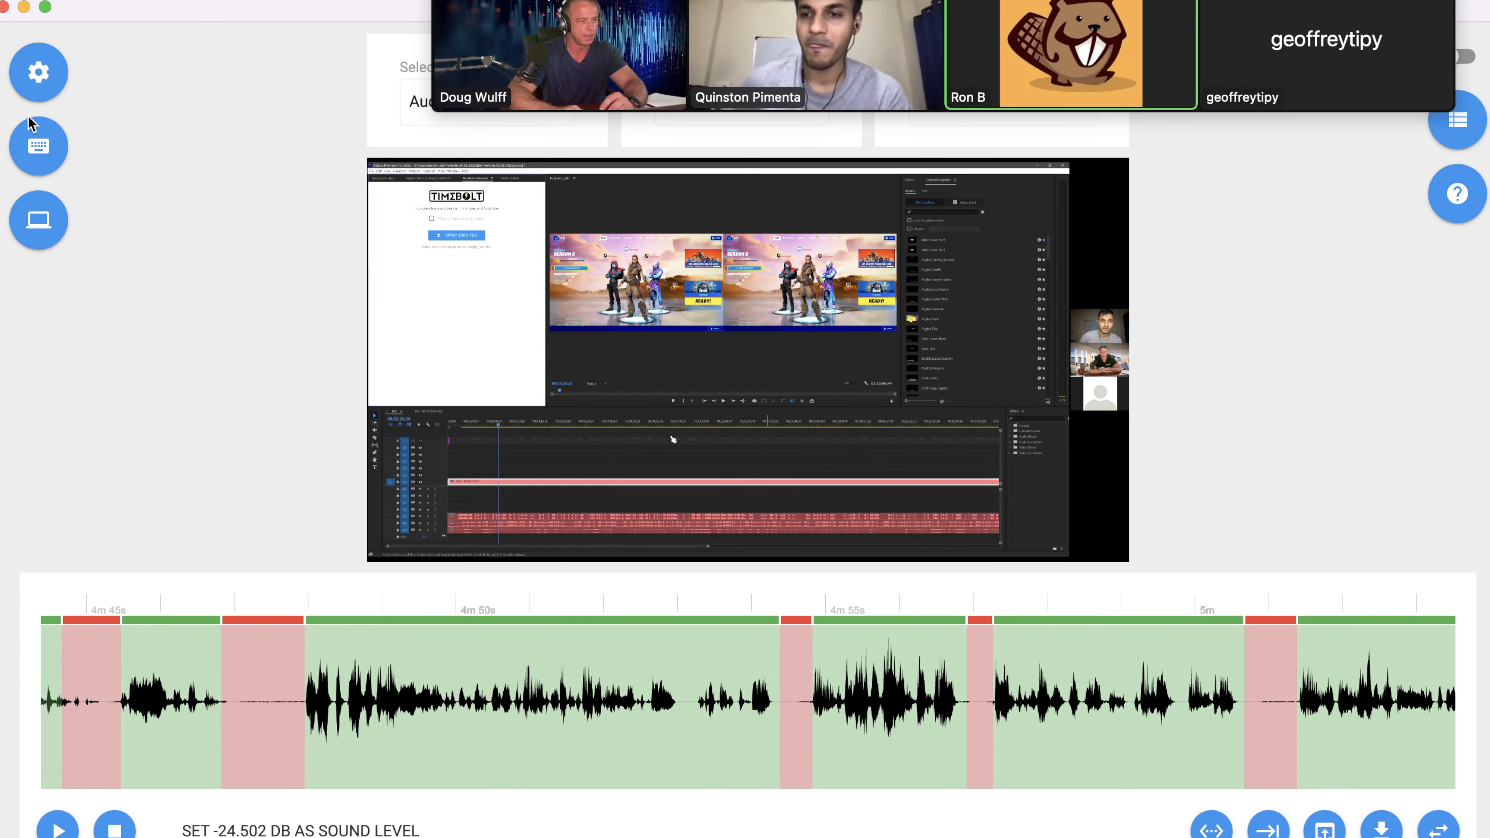
click(39, 220)
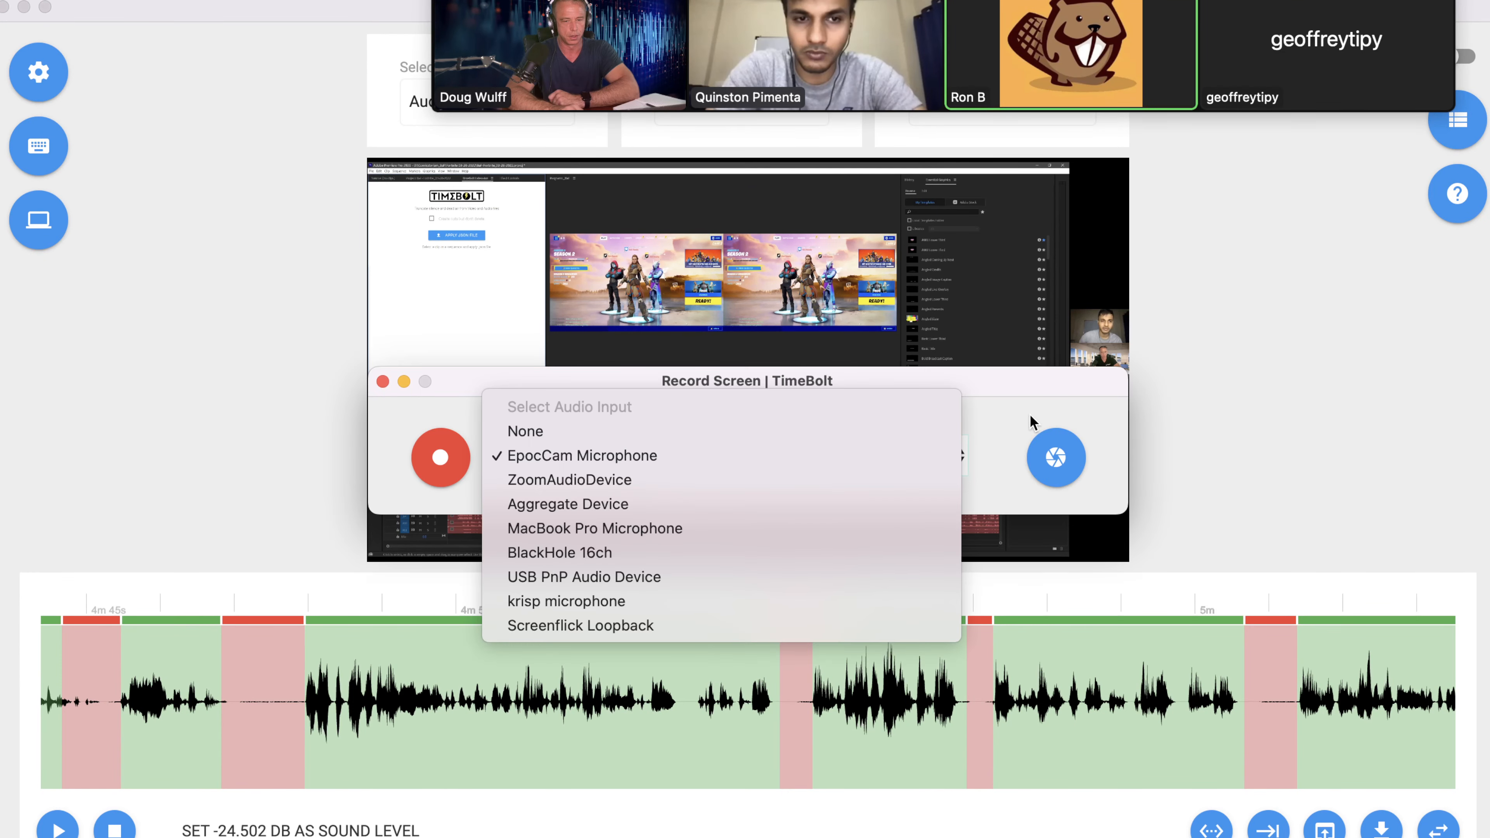
click(1029, 416)
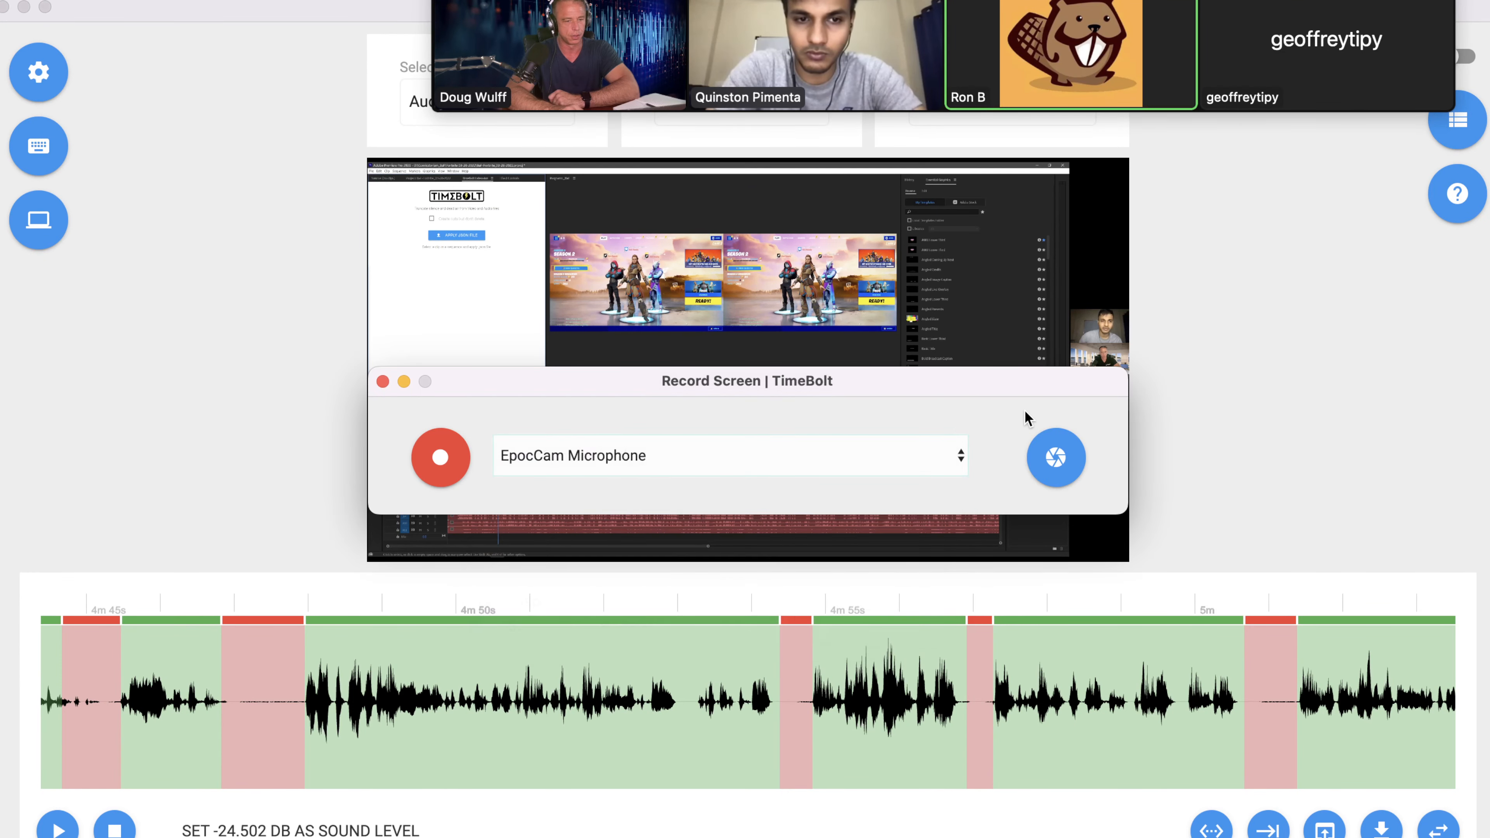
Open the webcam preview for the screen recording and reposition it so it partly overlaps the waveform.
click(1055, 457)
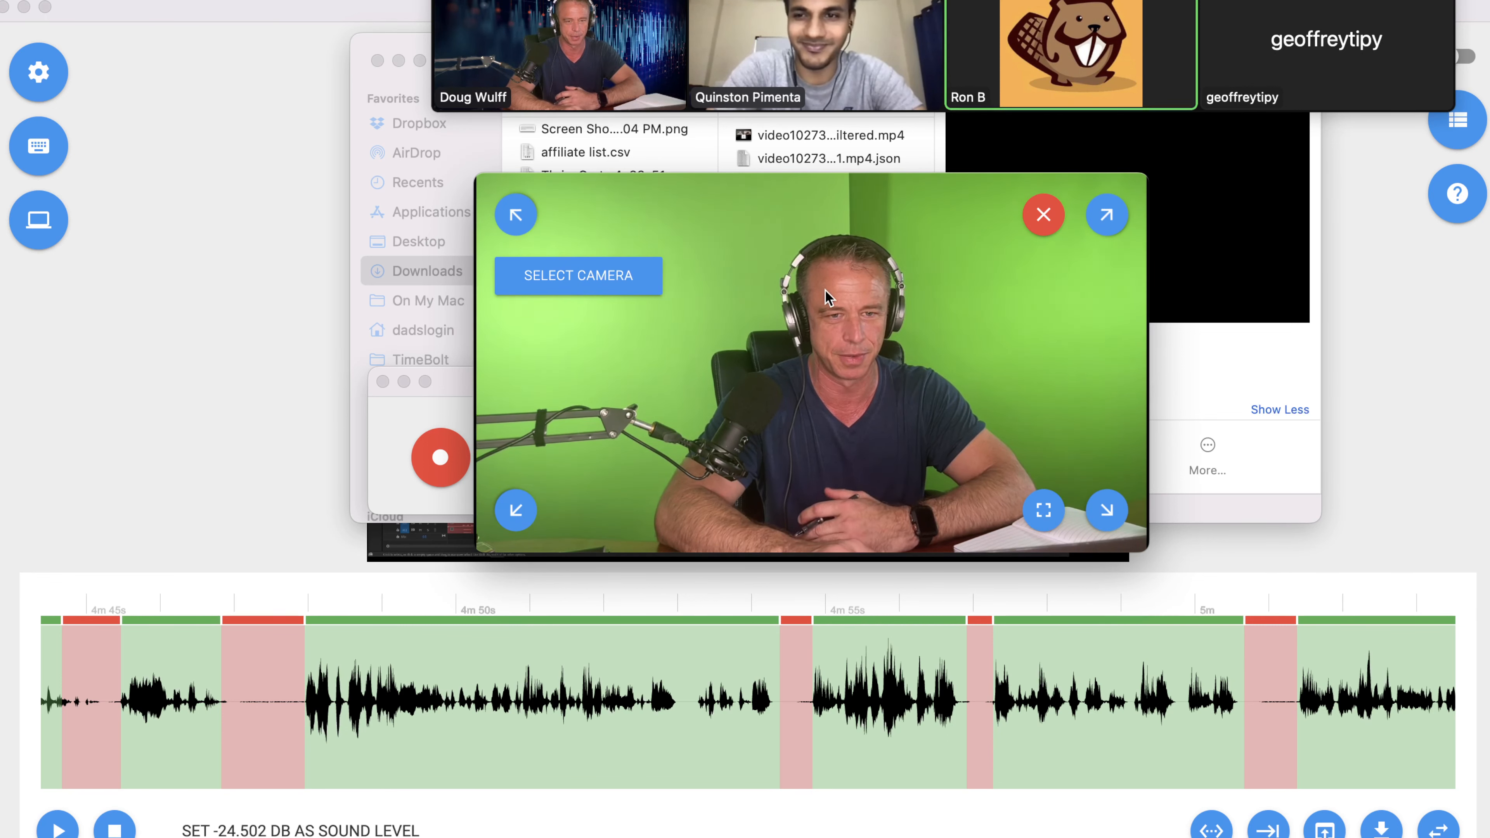
drag(928, 206, 787, 283)
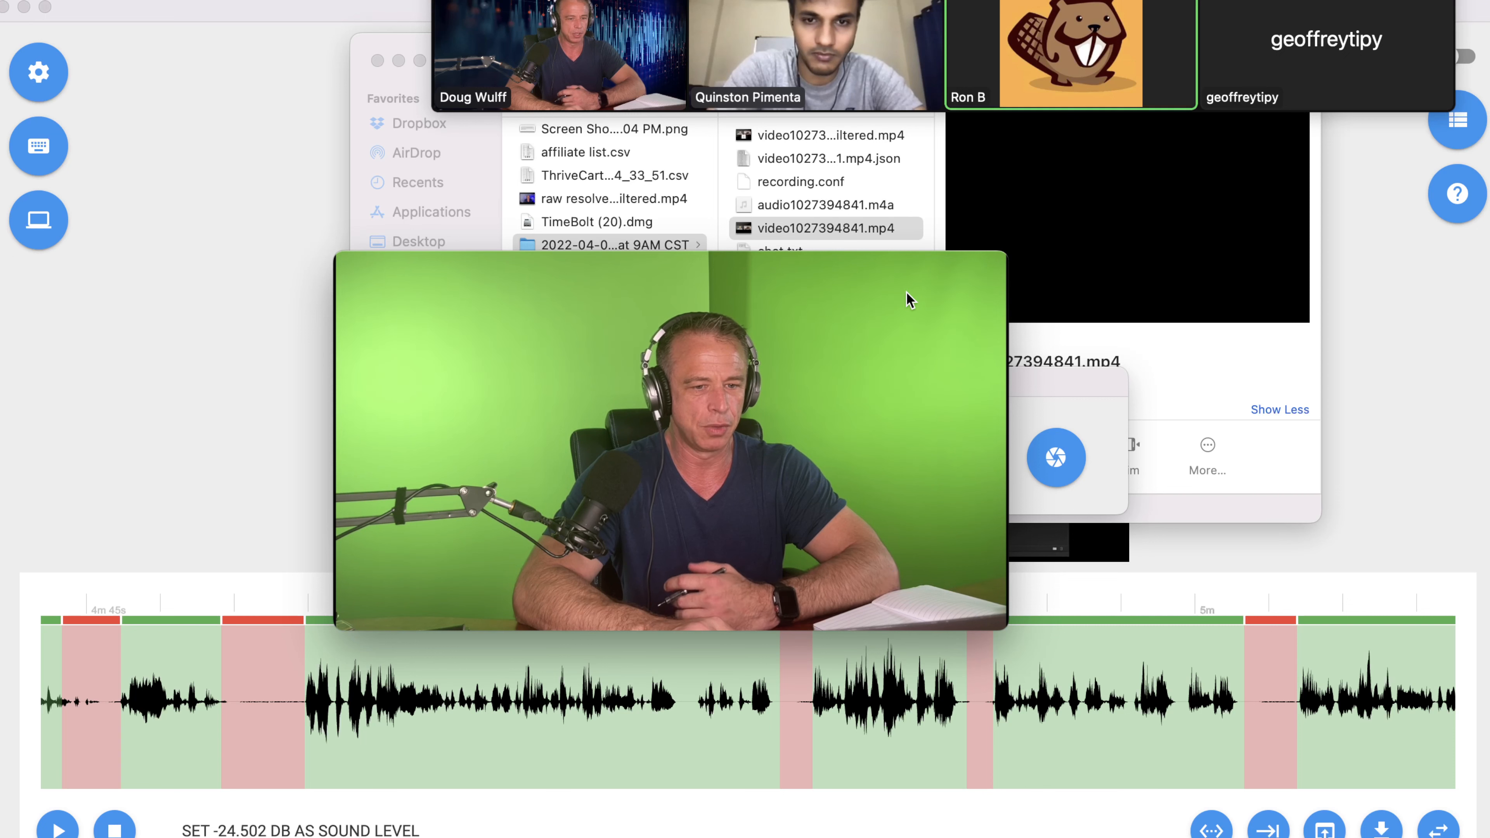
Close the webcam preview and the Record Screen window, and glance at the call's participant list.
click(888, 297)
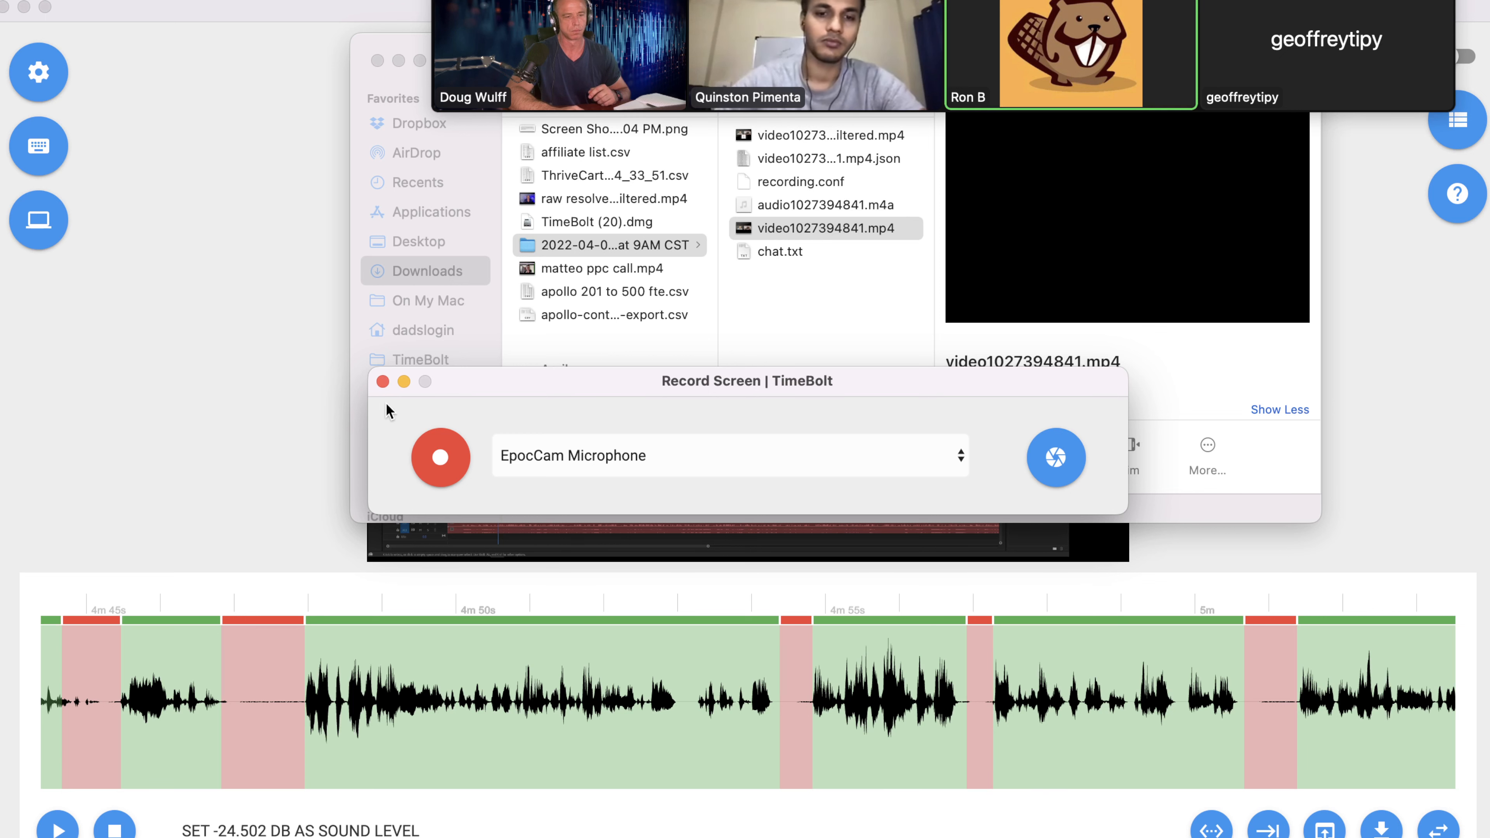
click(383, 383)
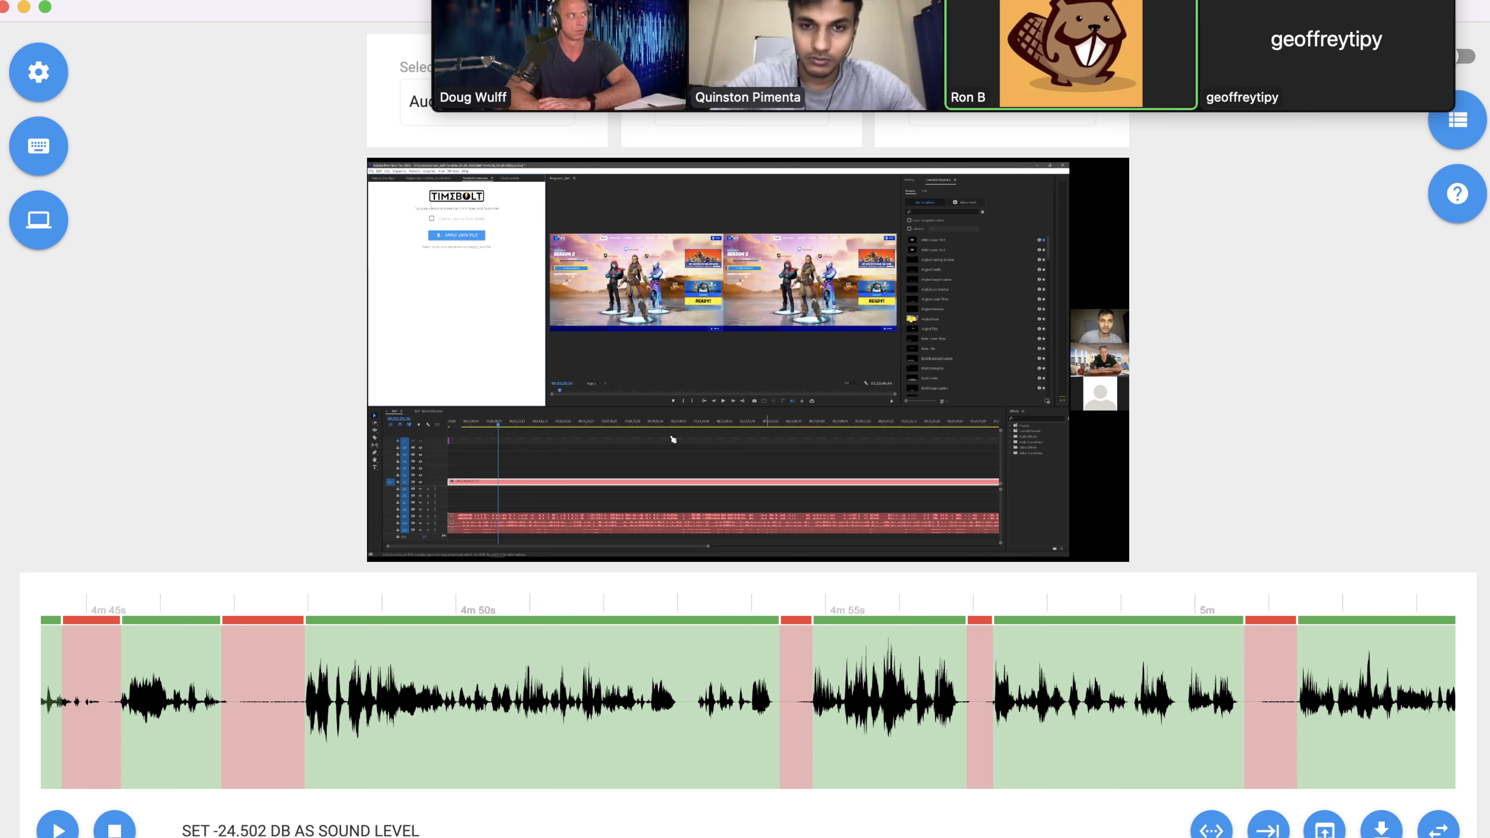
key(super+u)
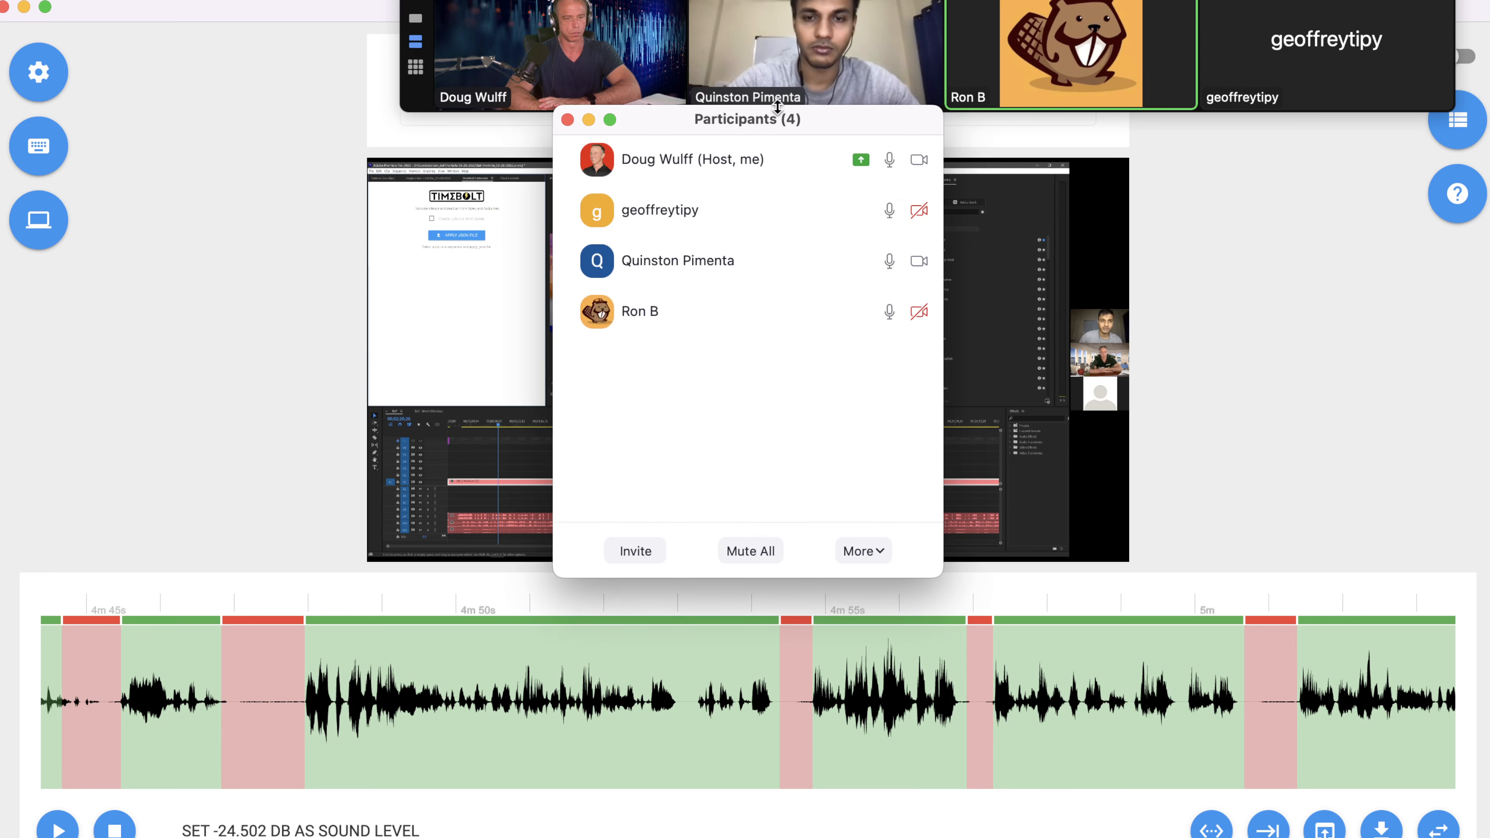
drag(825, 122, 0, 124)
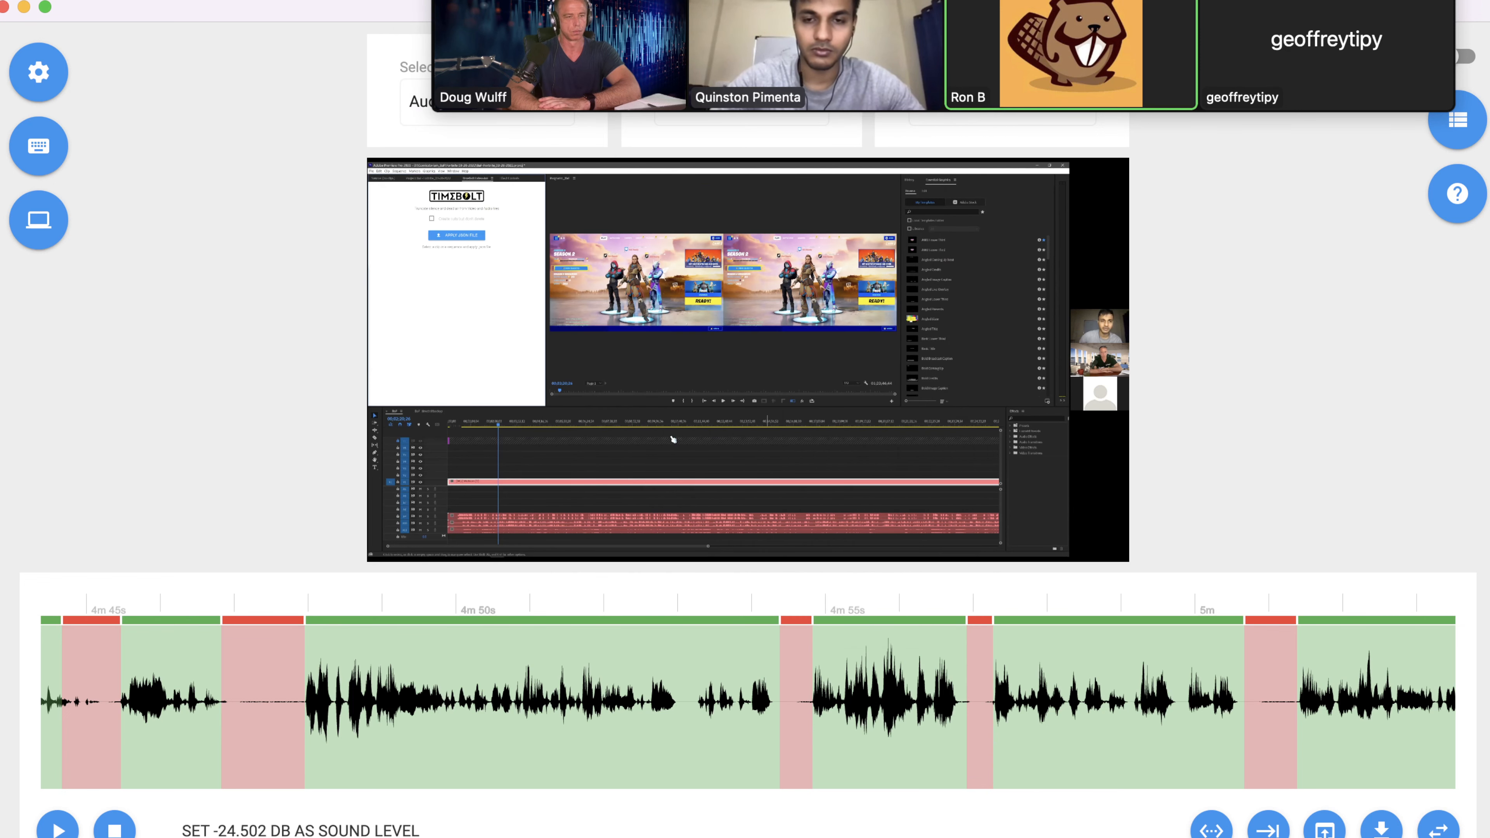
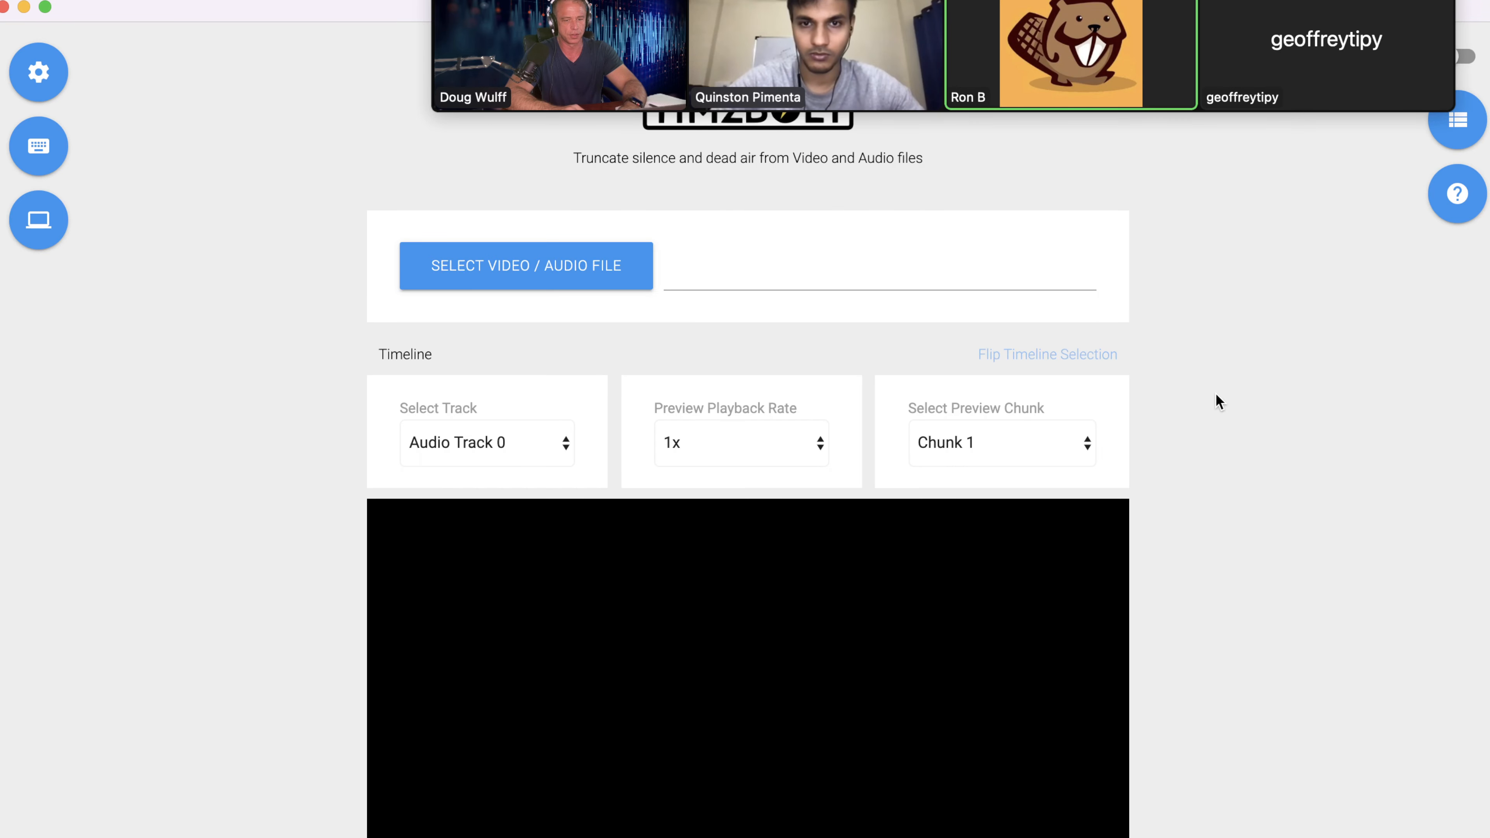
Flip the timeline selection so the silences are kept and the speech is cut.
scroll(1211, 394, down, 2)
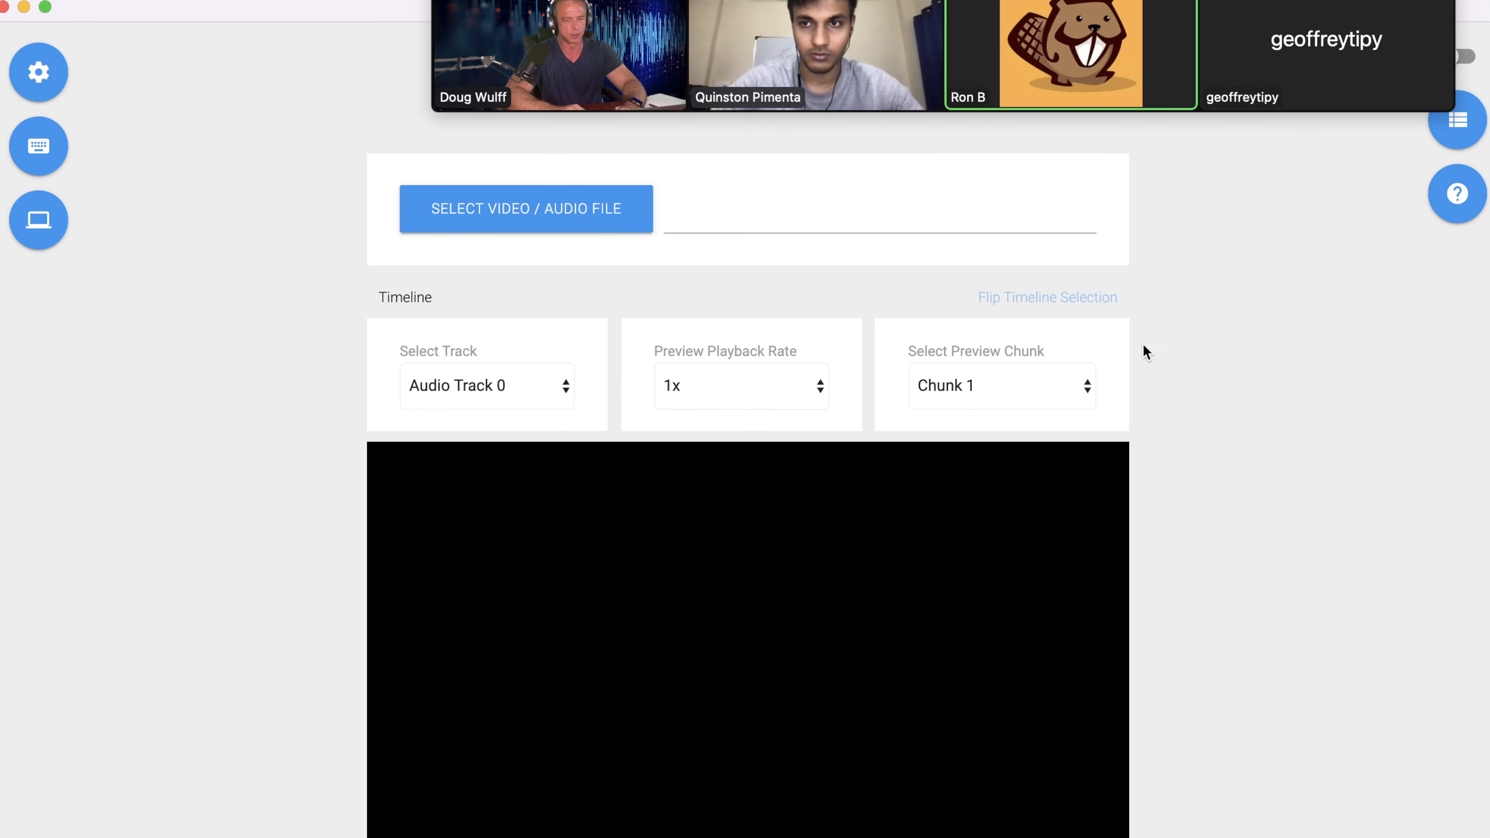
click(1077, 298)
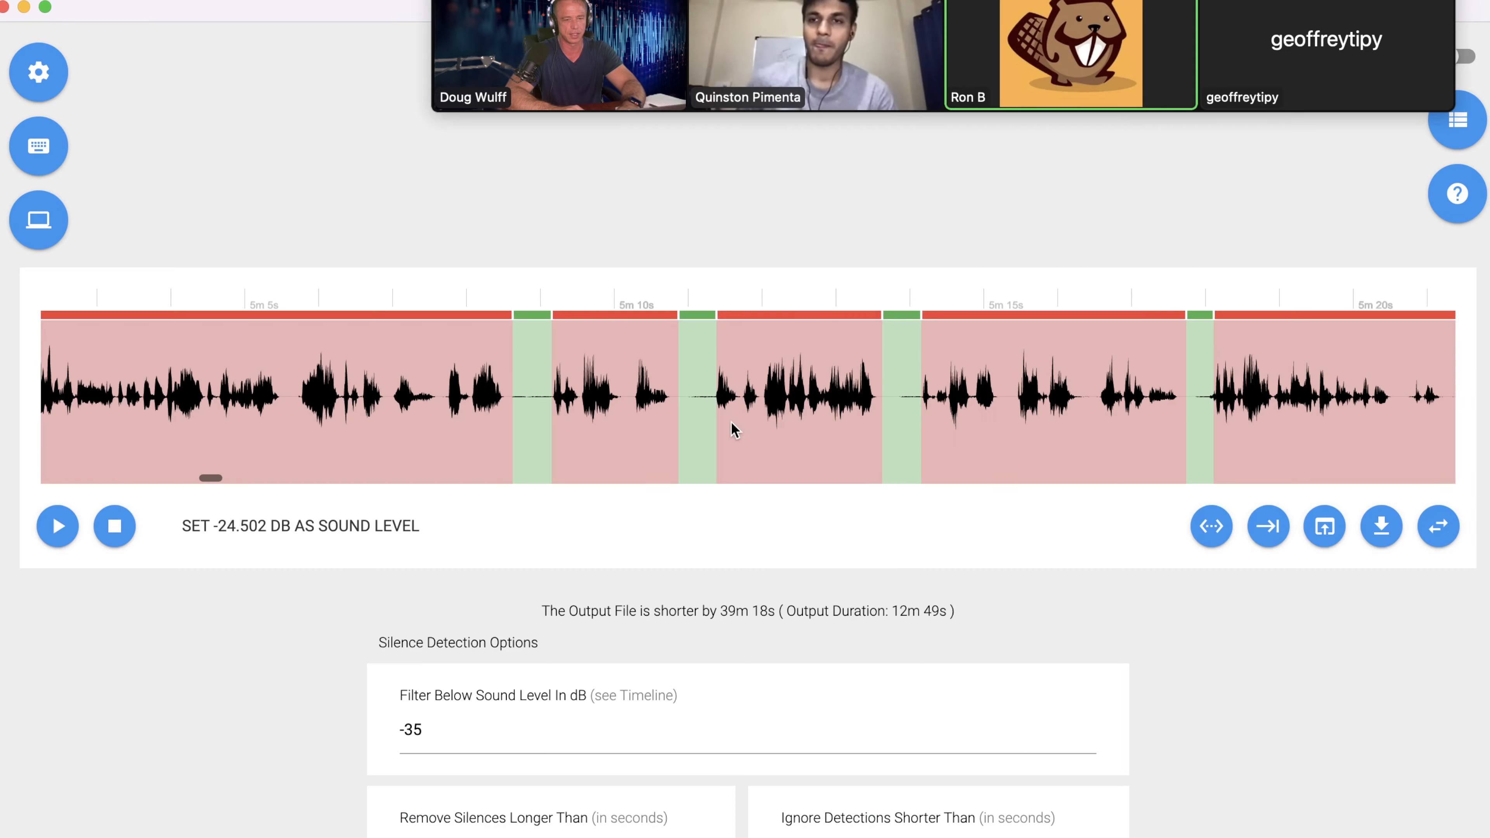
Preview the kept silences from about 5m 9s, skipping ahead from one segment to the next, and pause near 7m 7s.
click(528, 389)
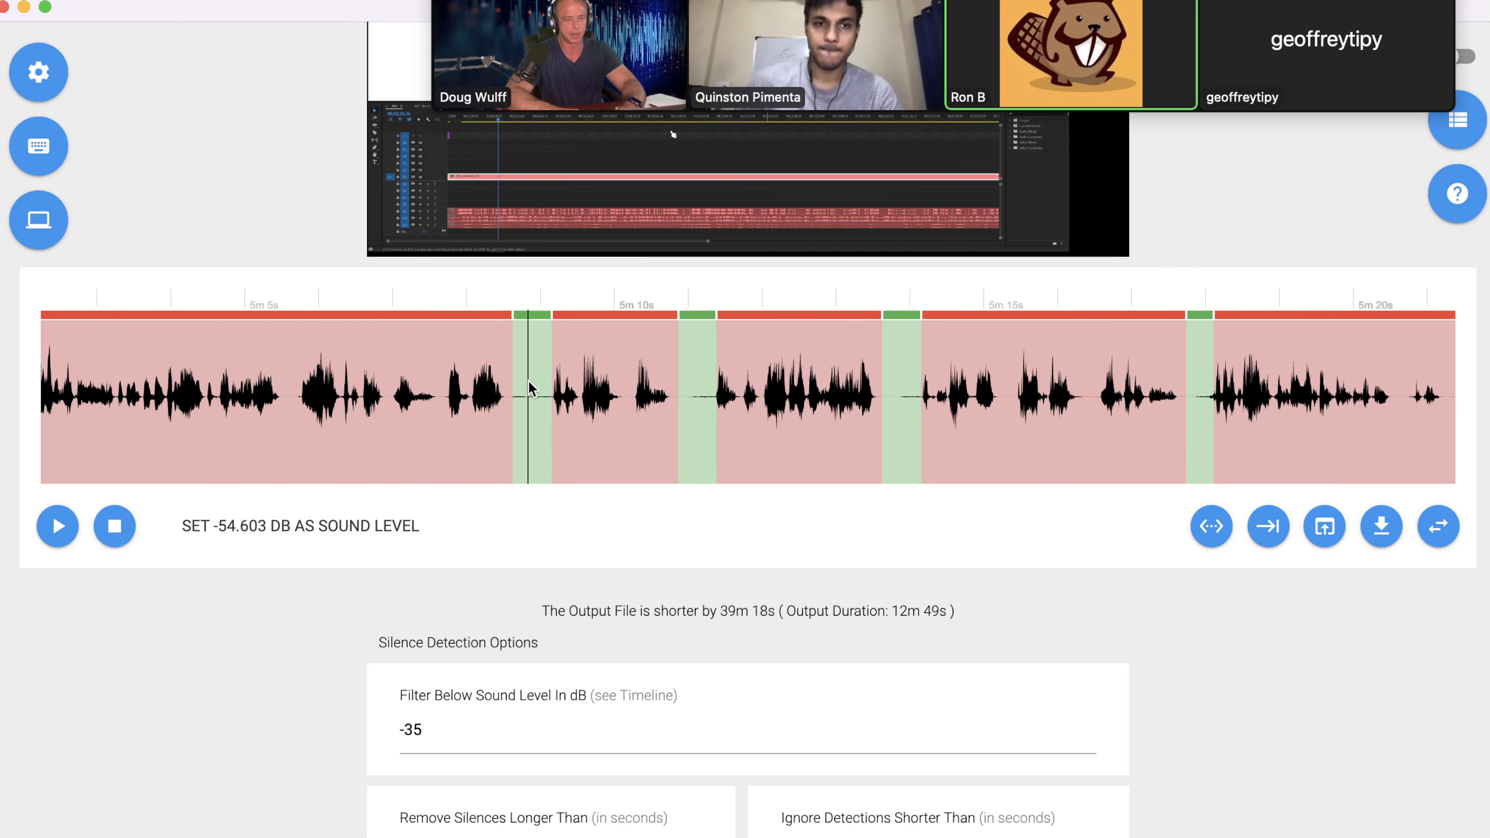
key(Right)
key(Right)
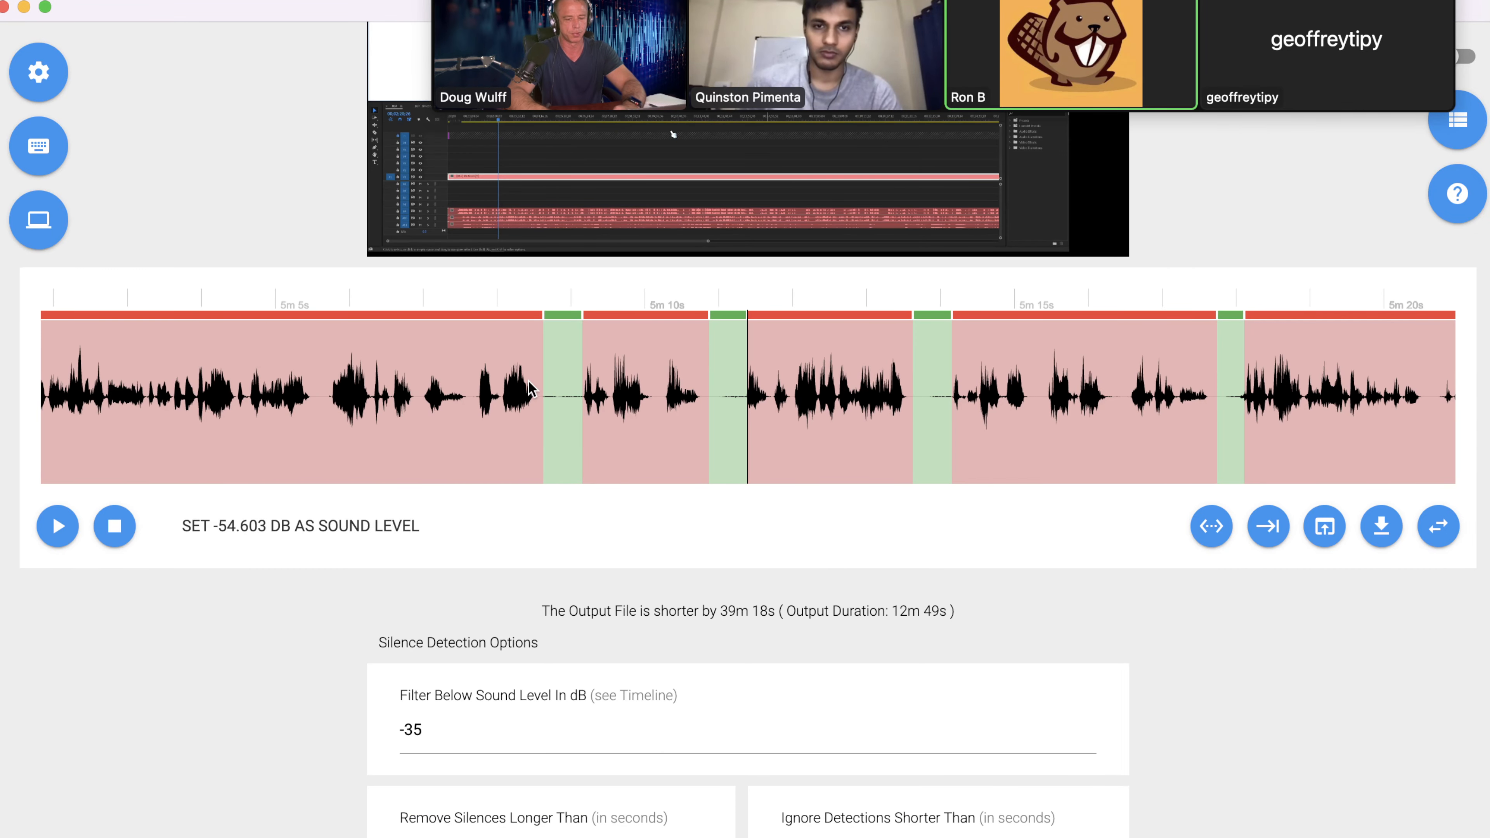
key(Right)
key(Right)
key(Right)
key(Right)
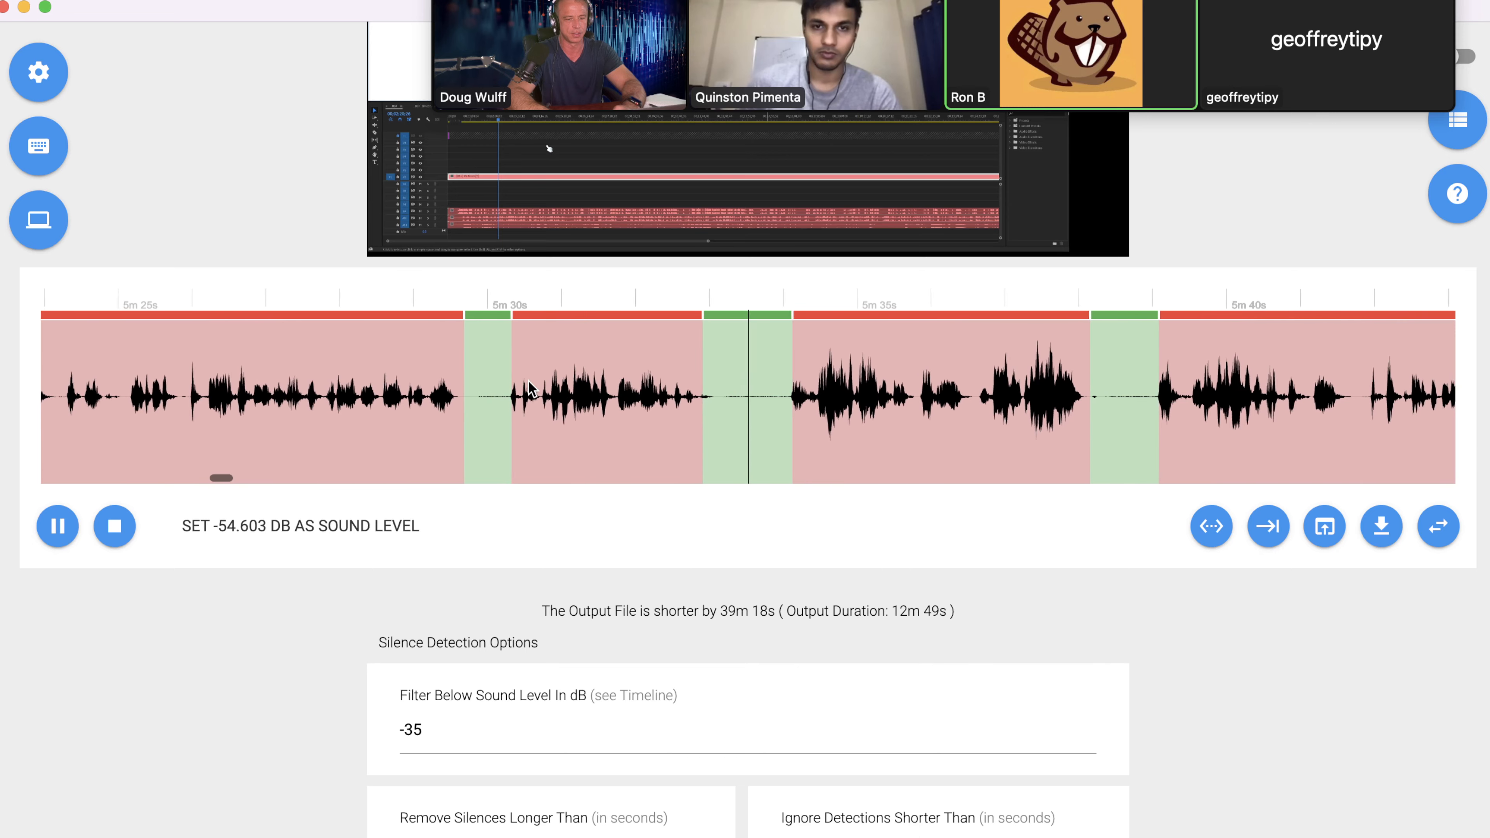
key(Right)
key(Right)
key(Right)
key(Right)
key(Right)
key(Right)
key(Right)
key(Right)
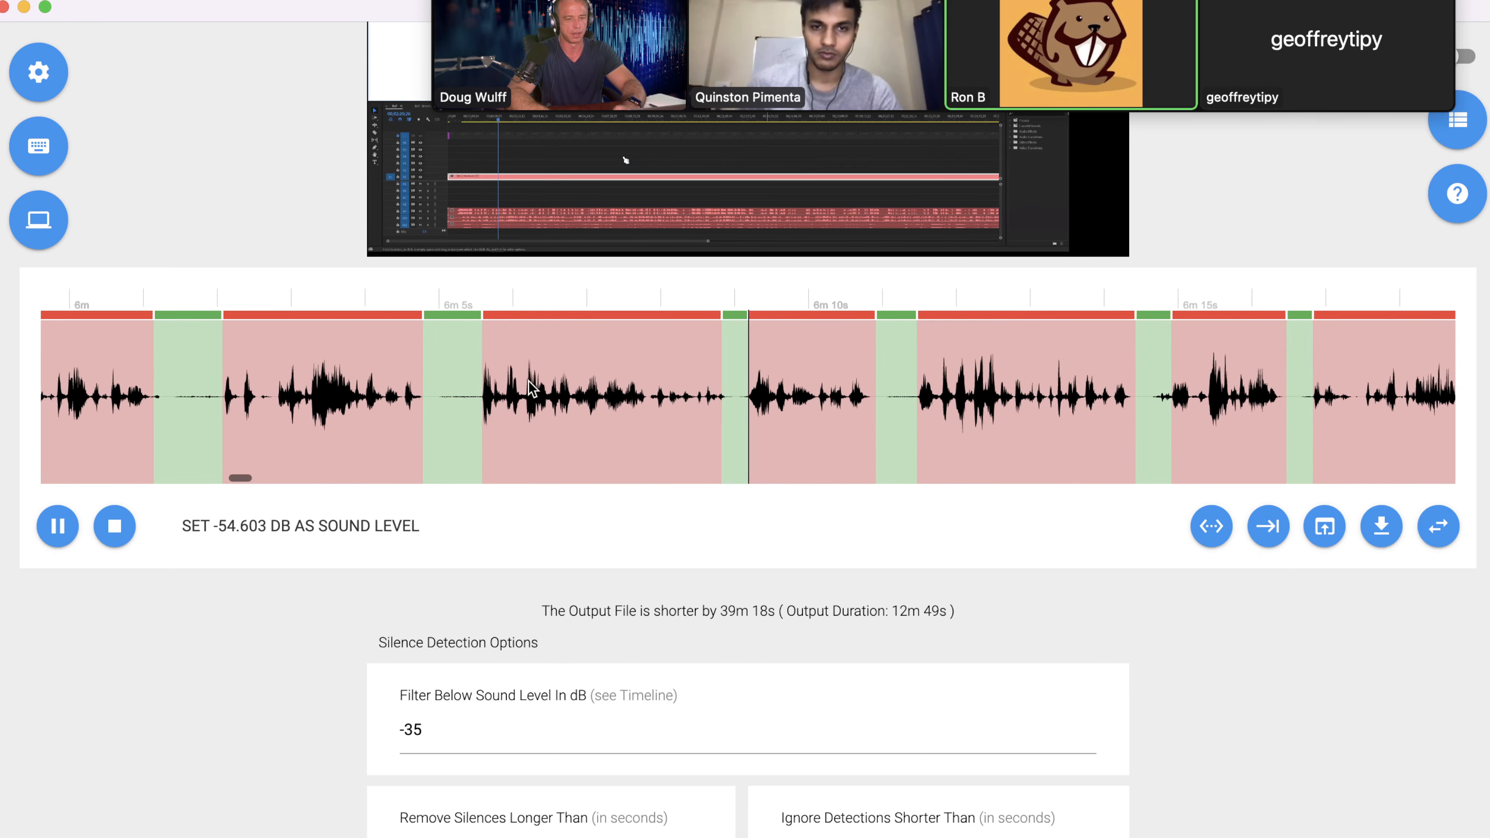
key(Right)
key(Right)
key(Right)
key(Right)
scroll(531, 390, up, 3)
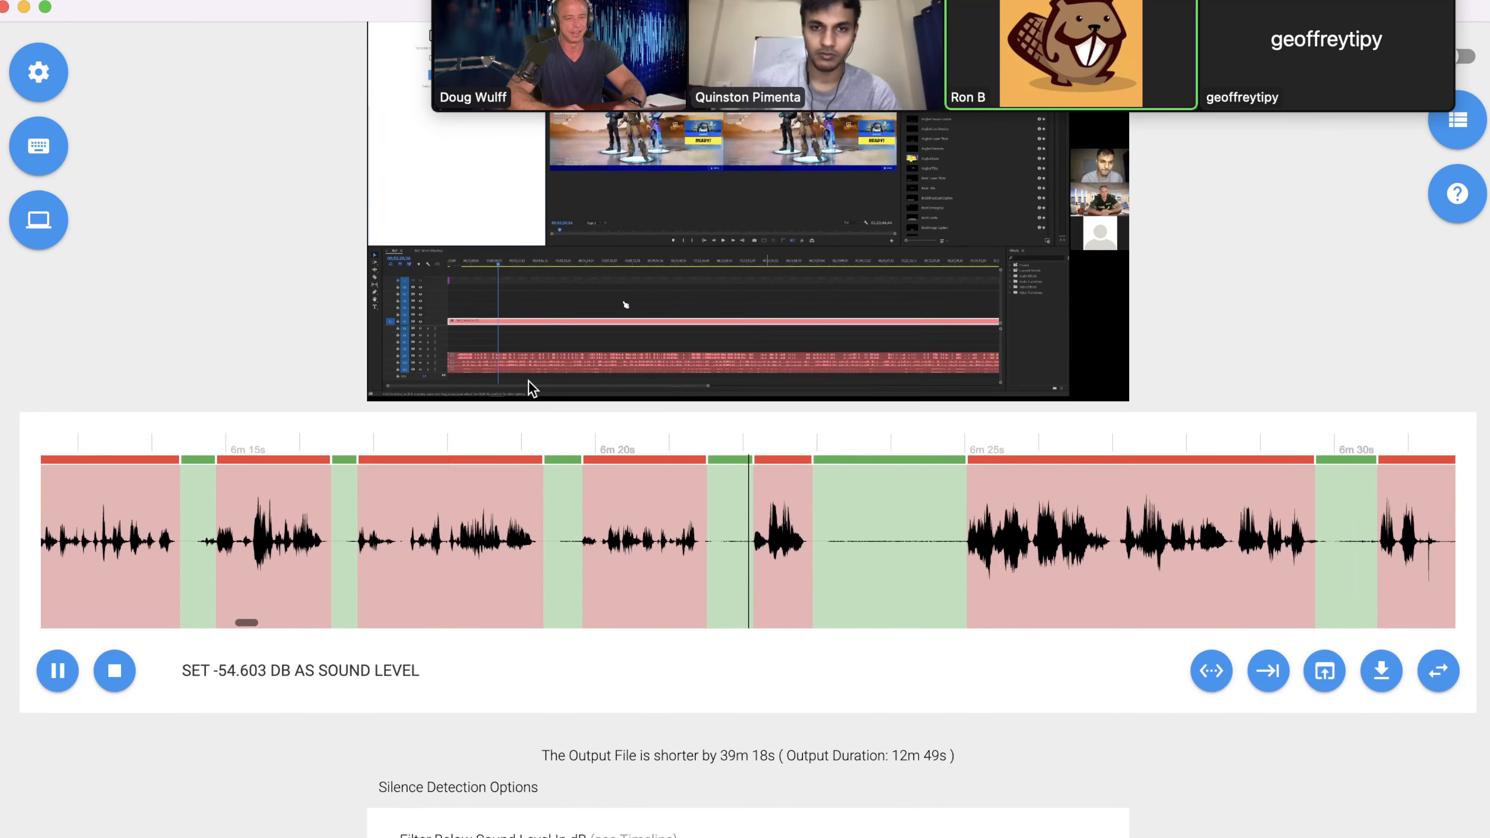
scroll(532, 390, up, 2)
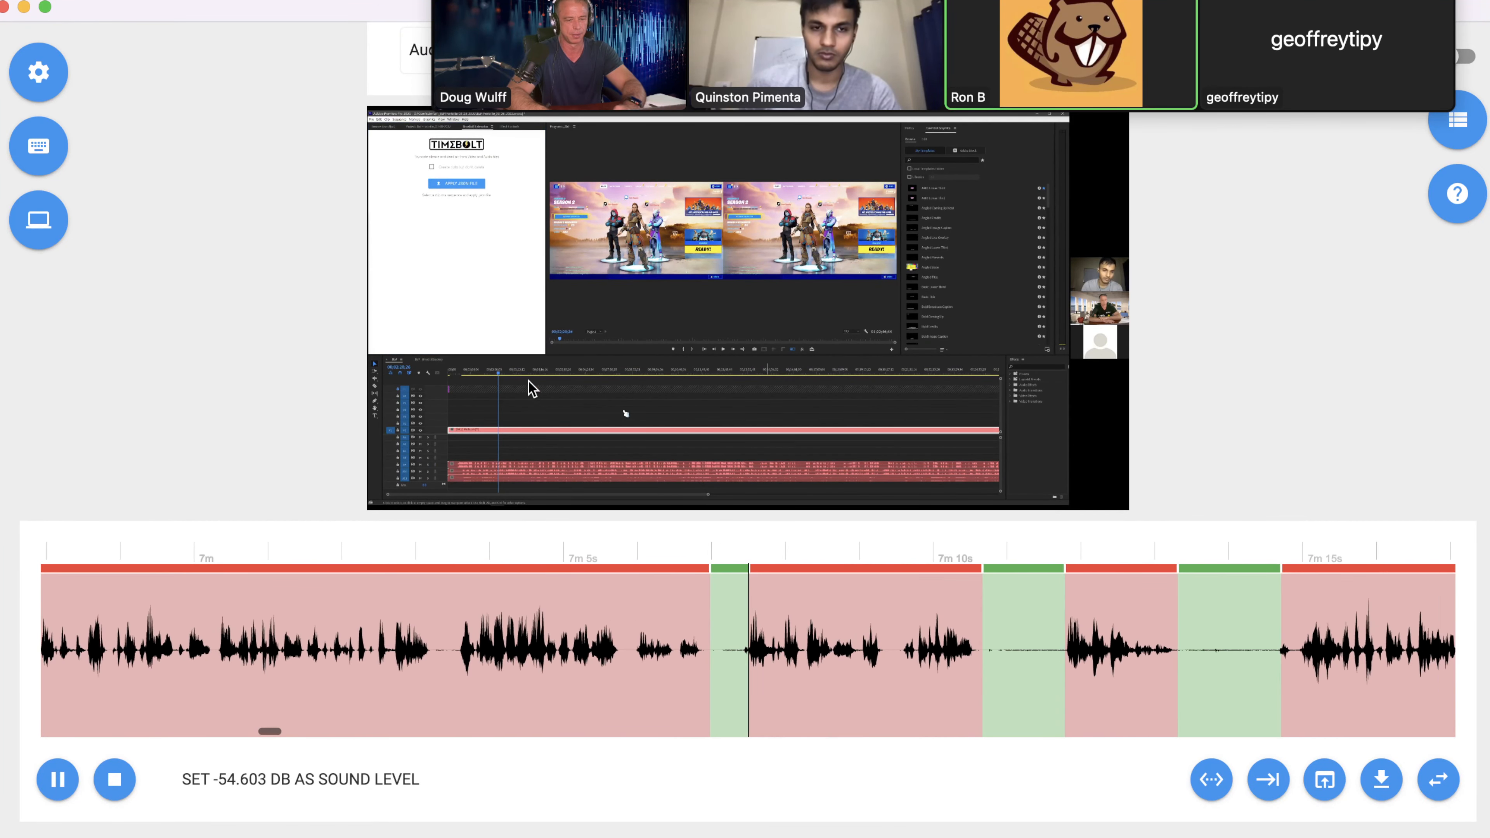
key(space)
Examine the silences further along the timeline past 9m 10s, and return to the stretch around 55s.
scroll(768, 646, right, 15)
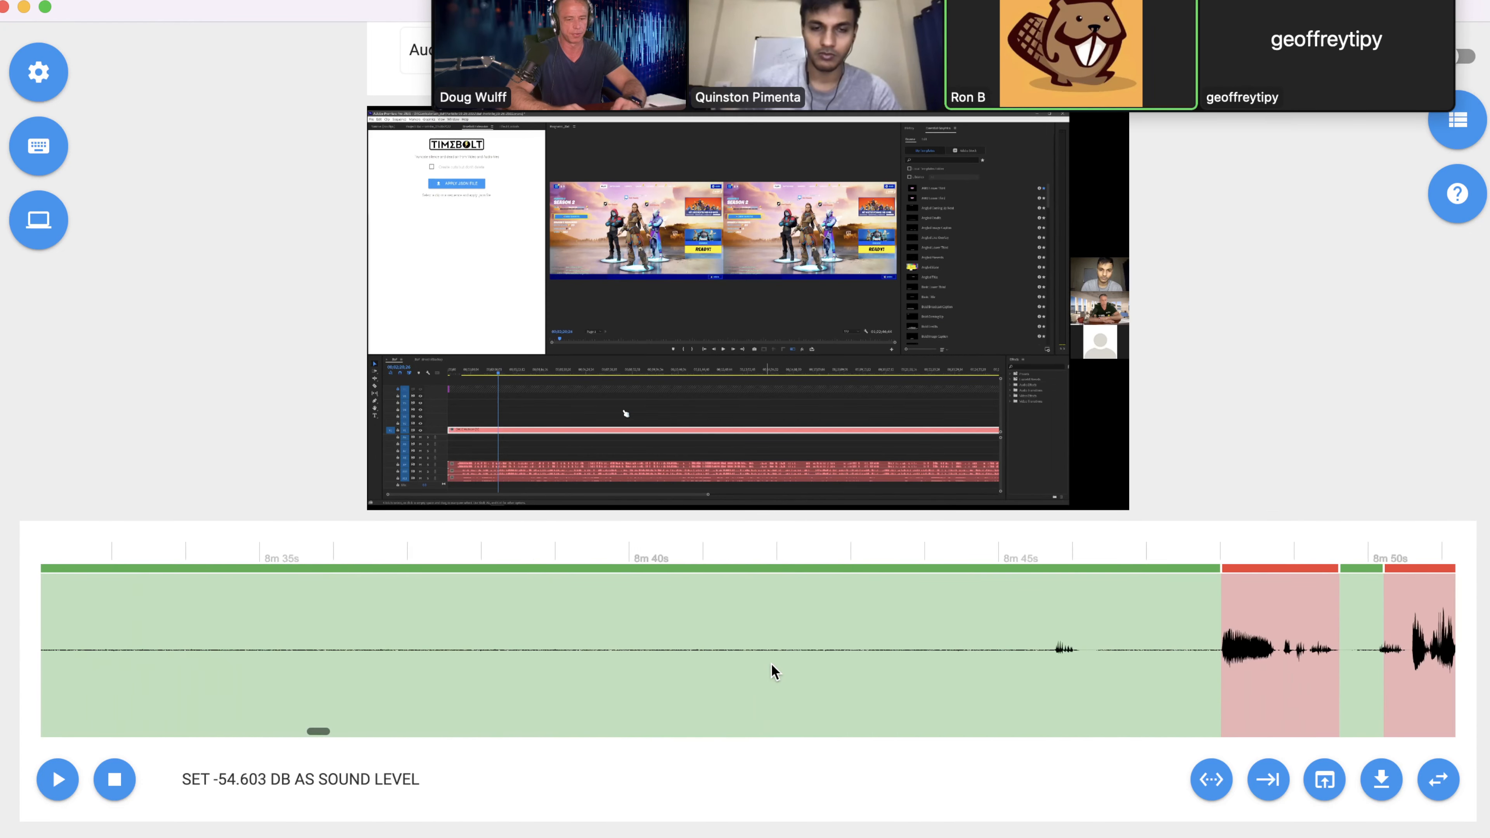
scroll(772, 669, right, 5)
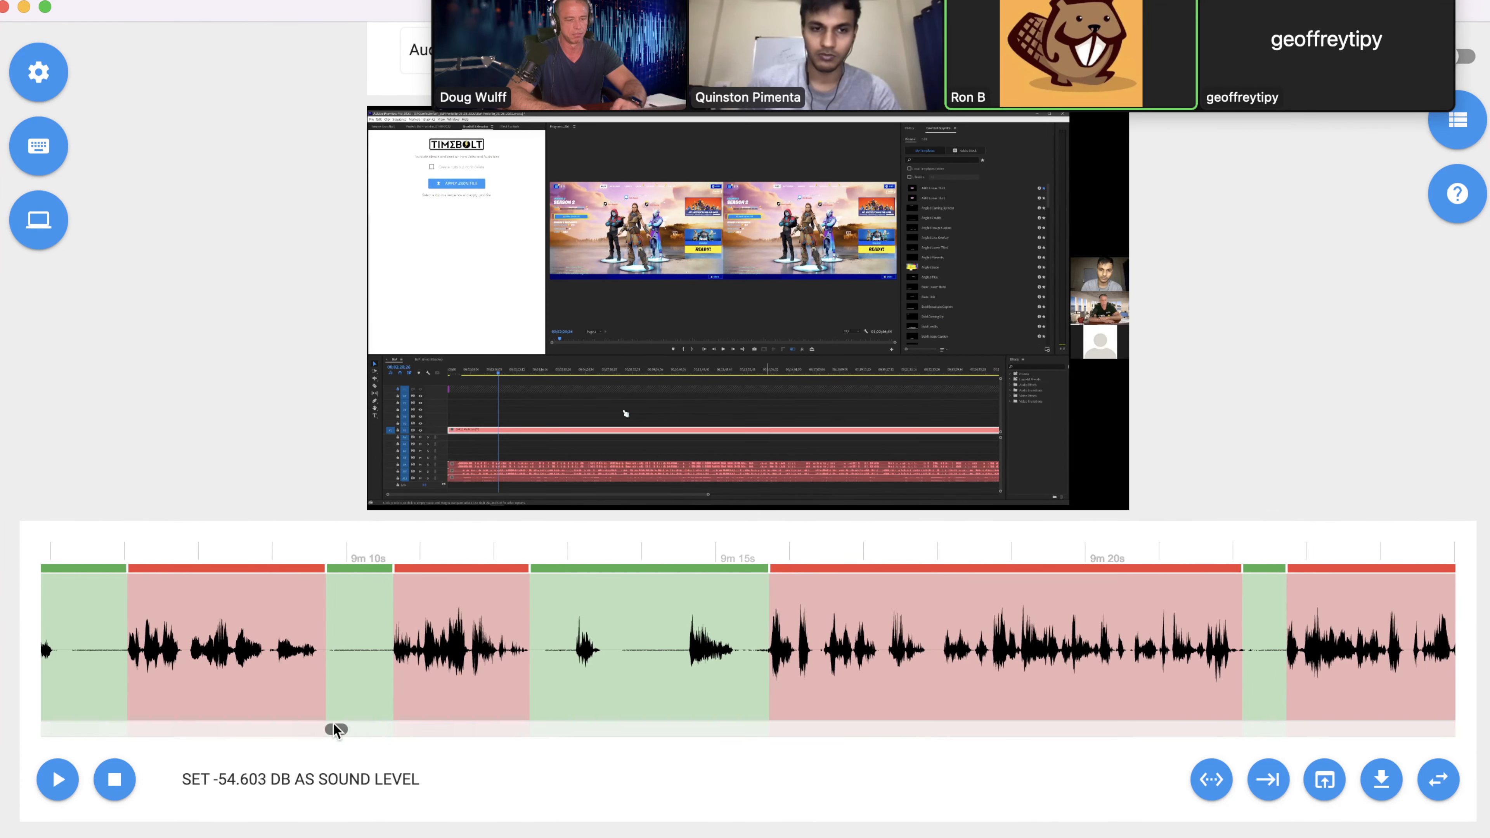
drag(334, 724, 75, 724)
scroll(704, 746, down, 3)
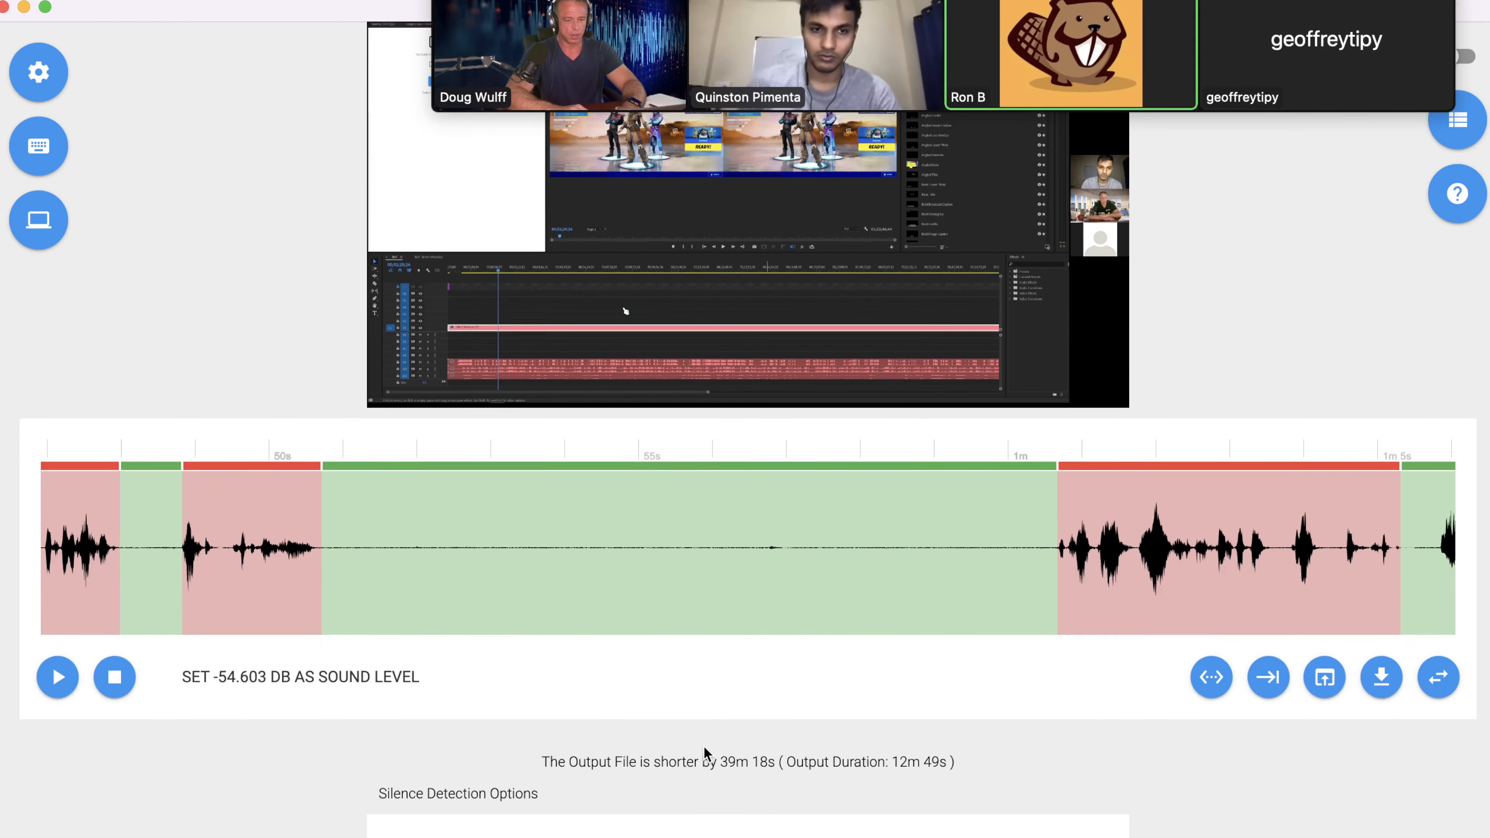
Flip the timeline selection back to keeping speech and place the playhead in the segment just after 1m.
scroll(1268, 436, up, 10)
click(1086, 361)
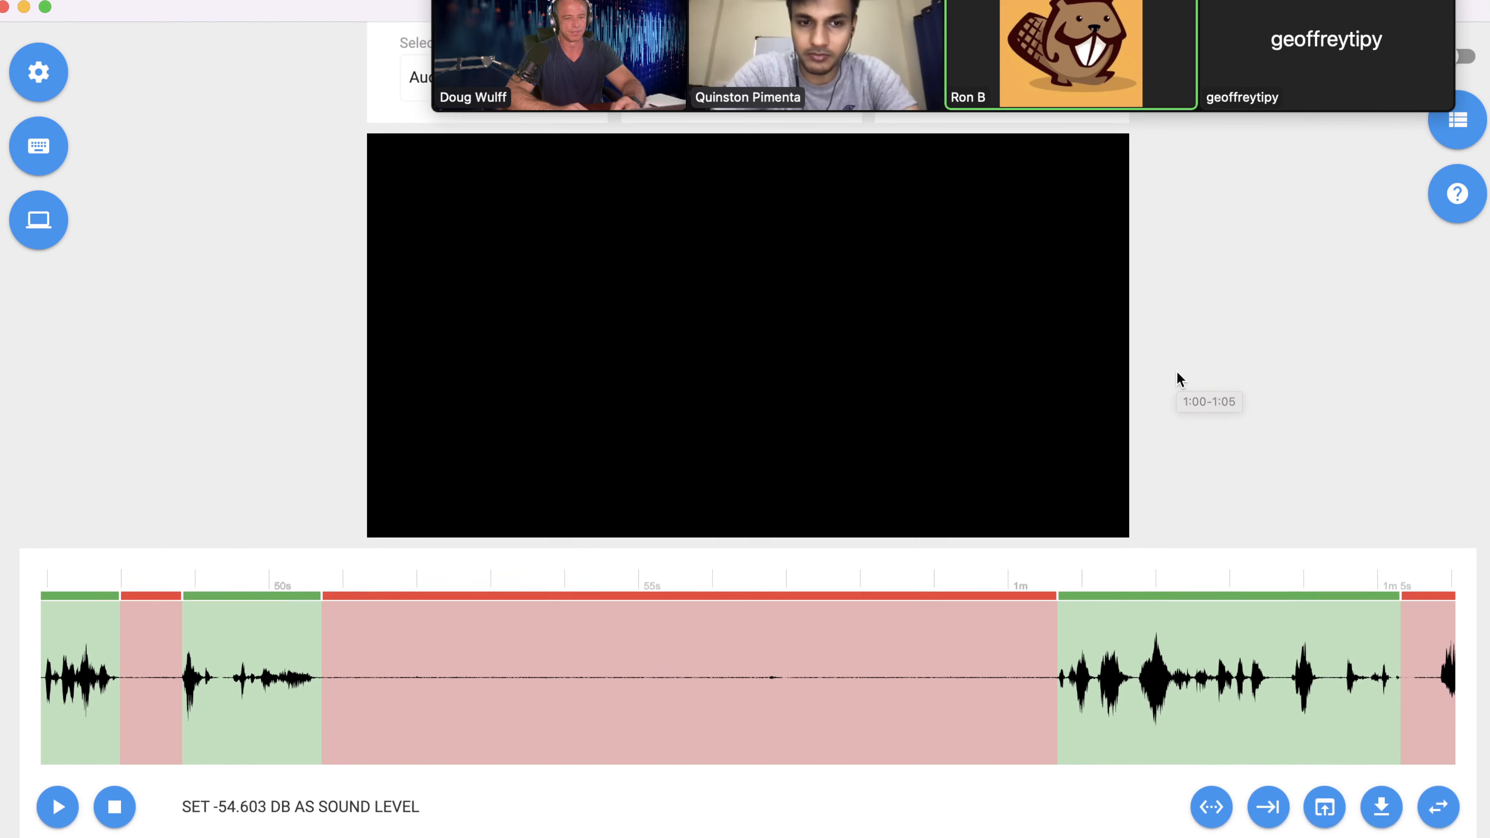
click(1115, 604)
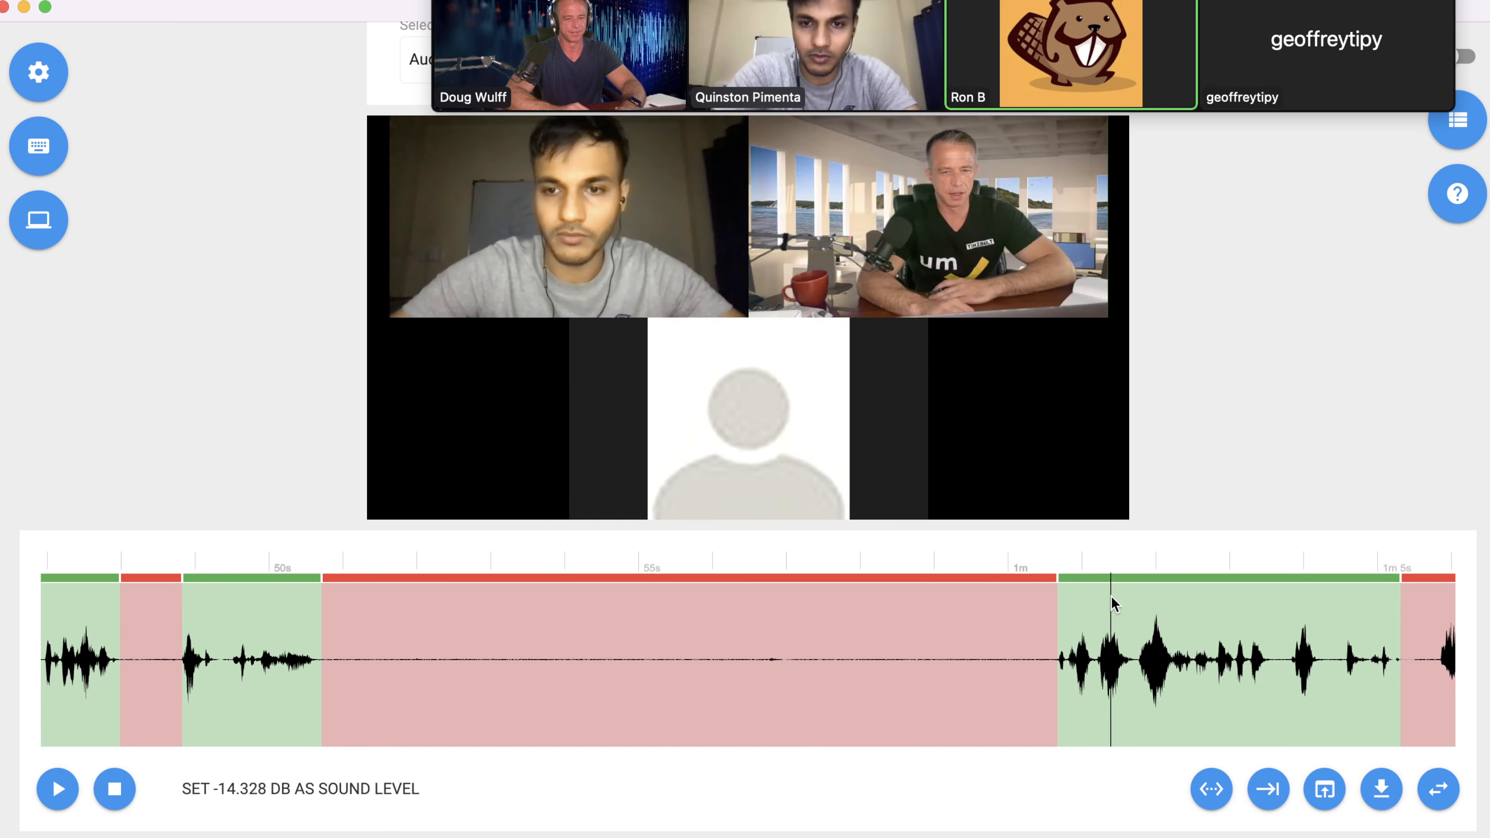
scroll(1115, 605, down, 1)
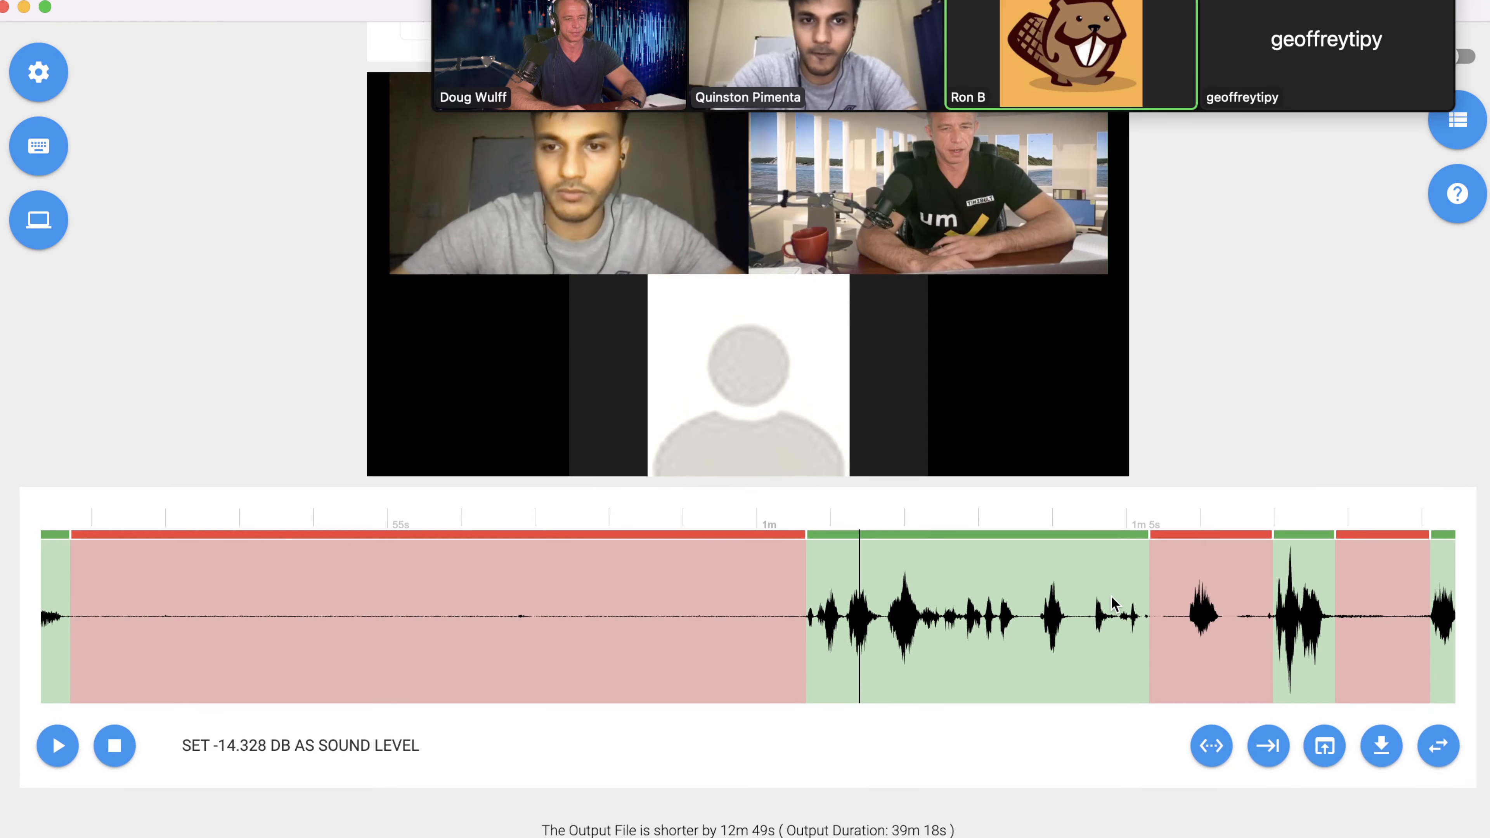
scroll(1056, 608, right, 7)
scroll(1042, 610, up, 2)
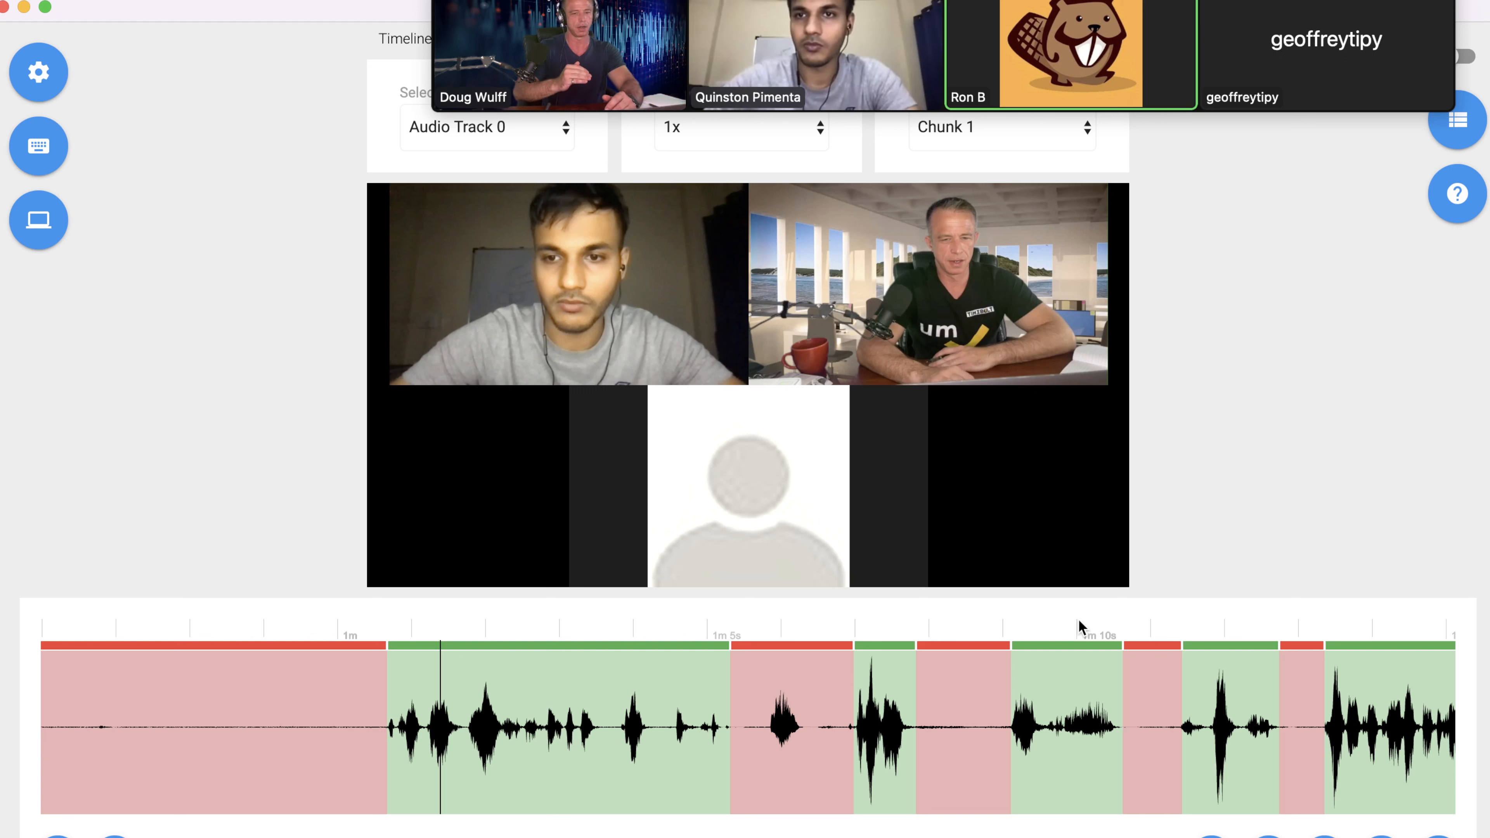
Enable FastForward Silences and set it to apply to silences longer than 90 seconds.
scroll(1075, 671, down, 12)
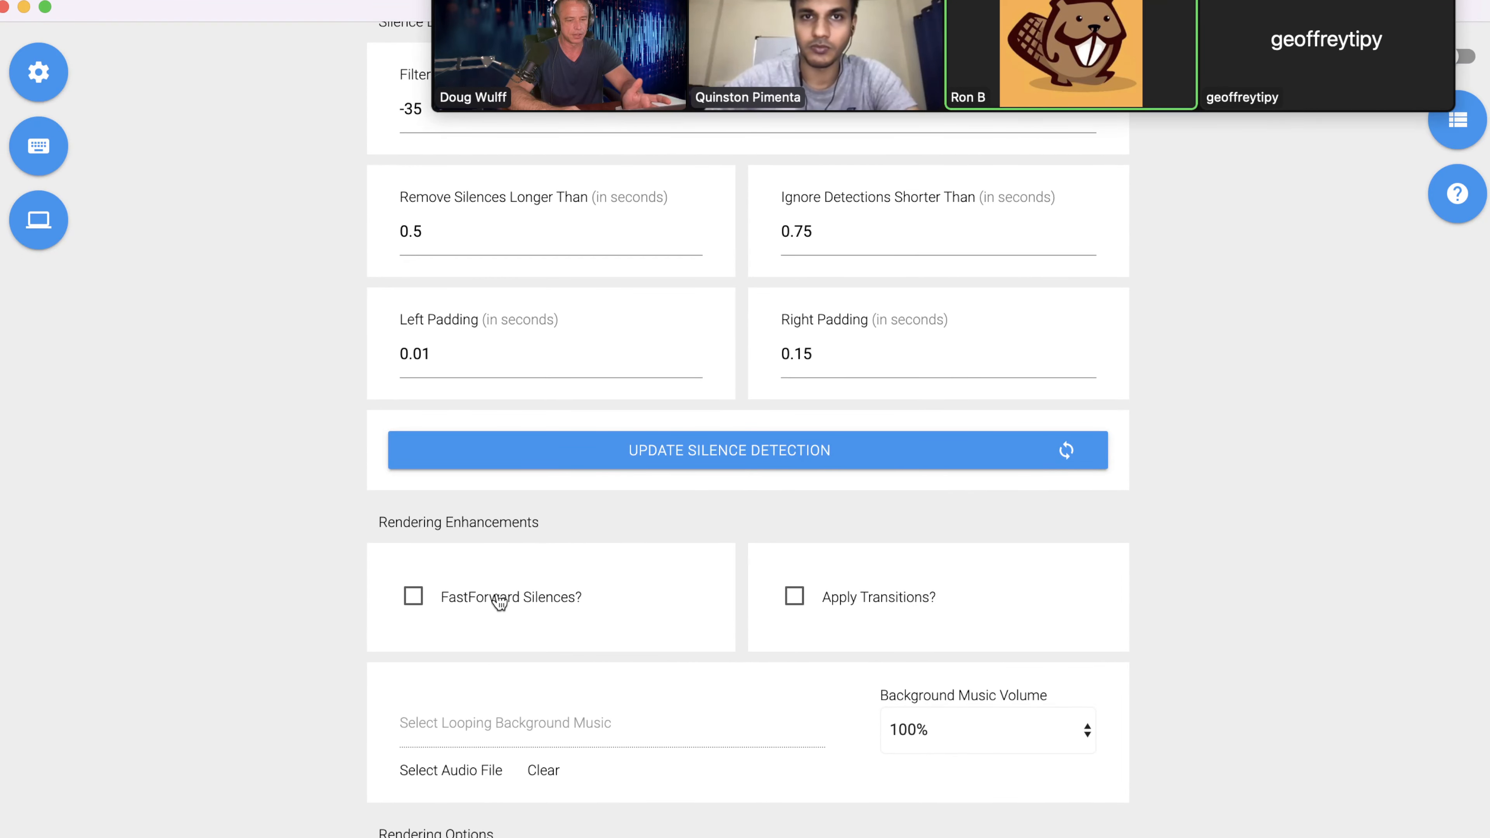
click(499, 602)
scroll(499, 602, down, 2)
scroll(498, 602, down, 1)
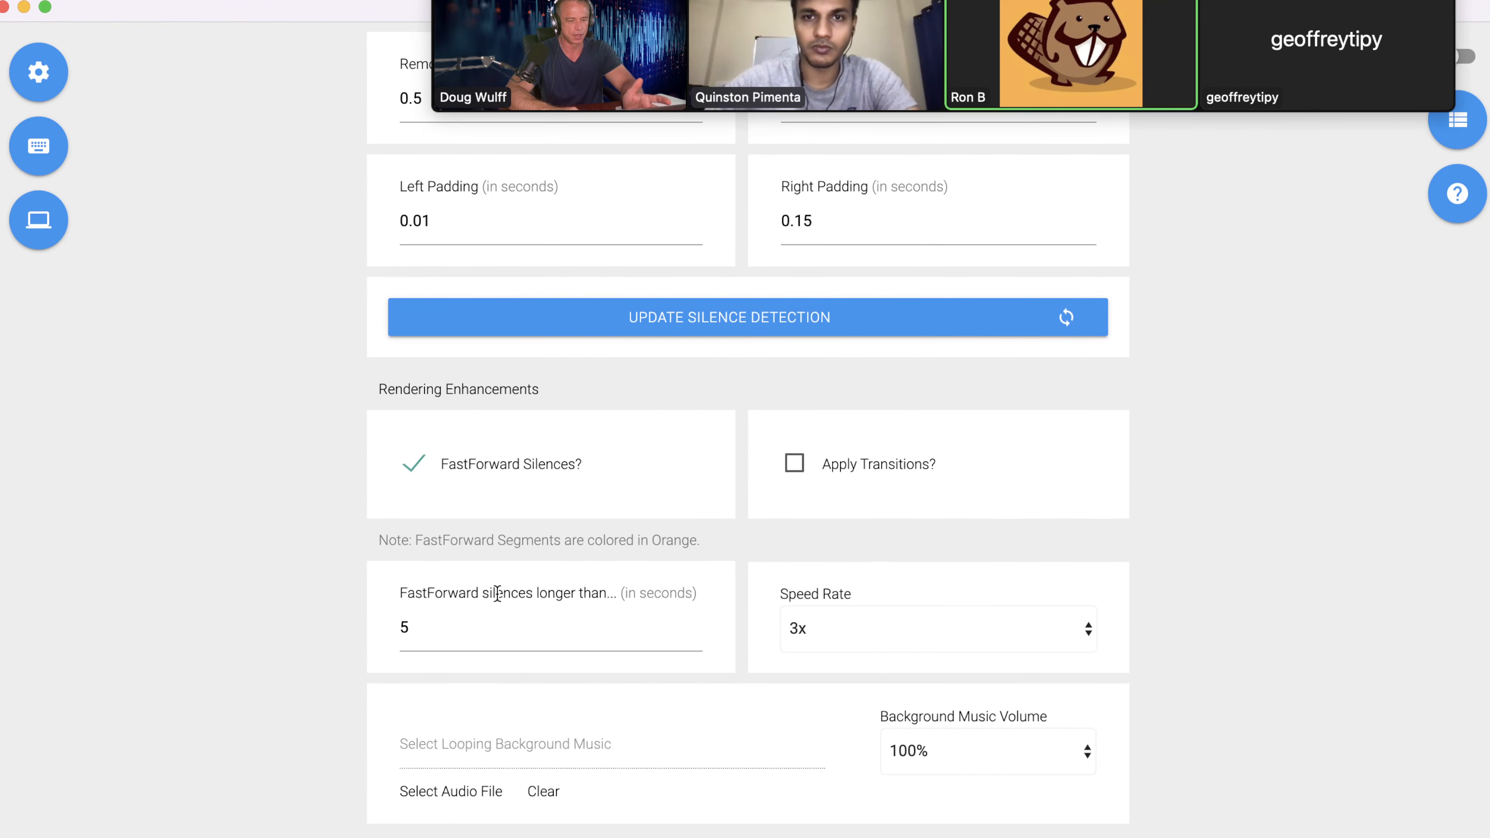
click(503, 627)
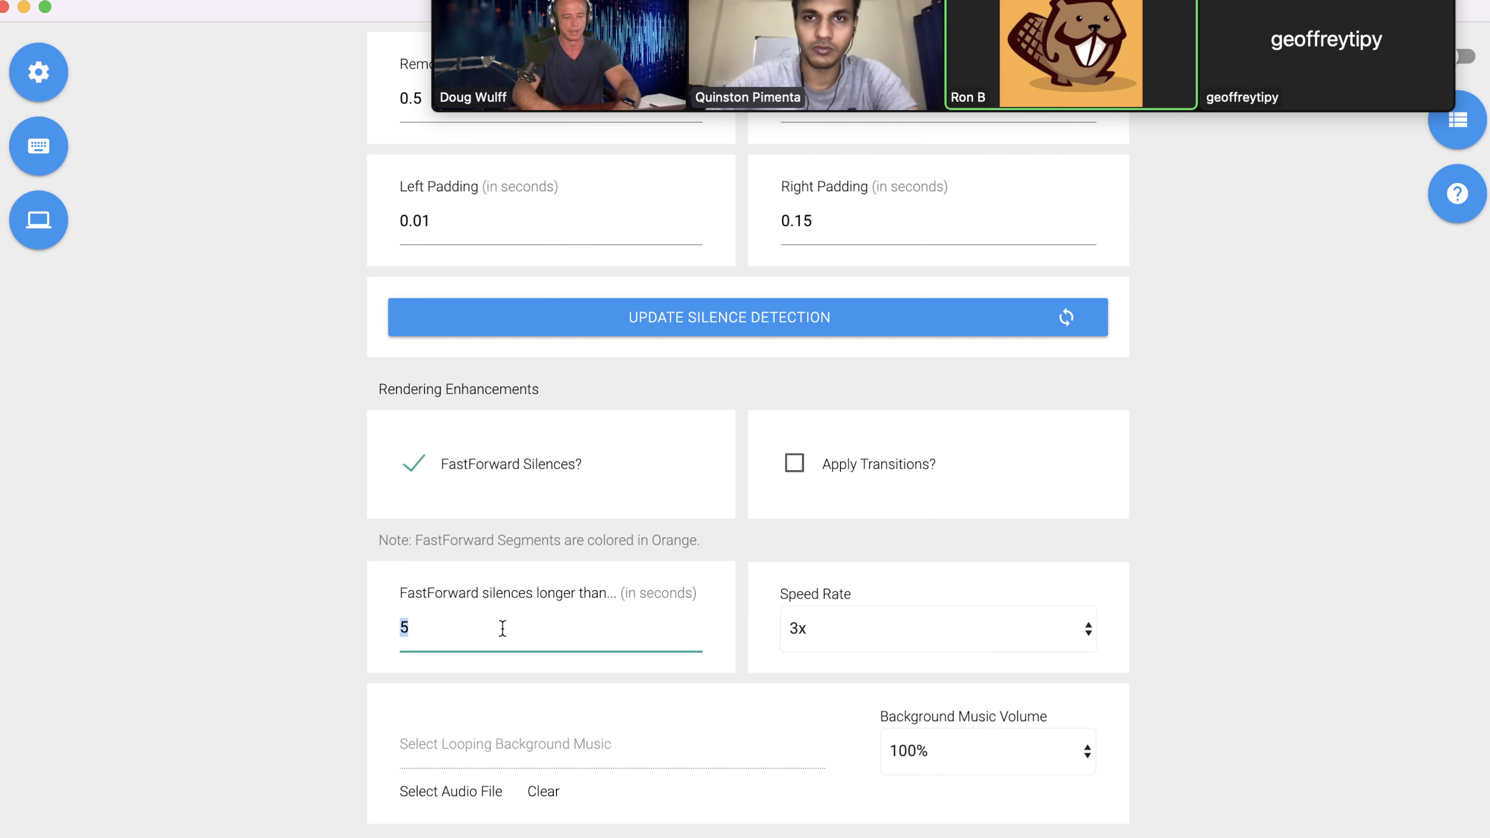
text(90)
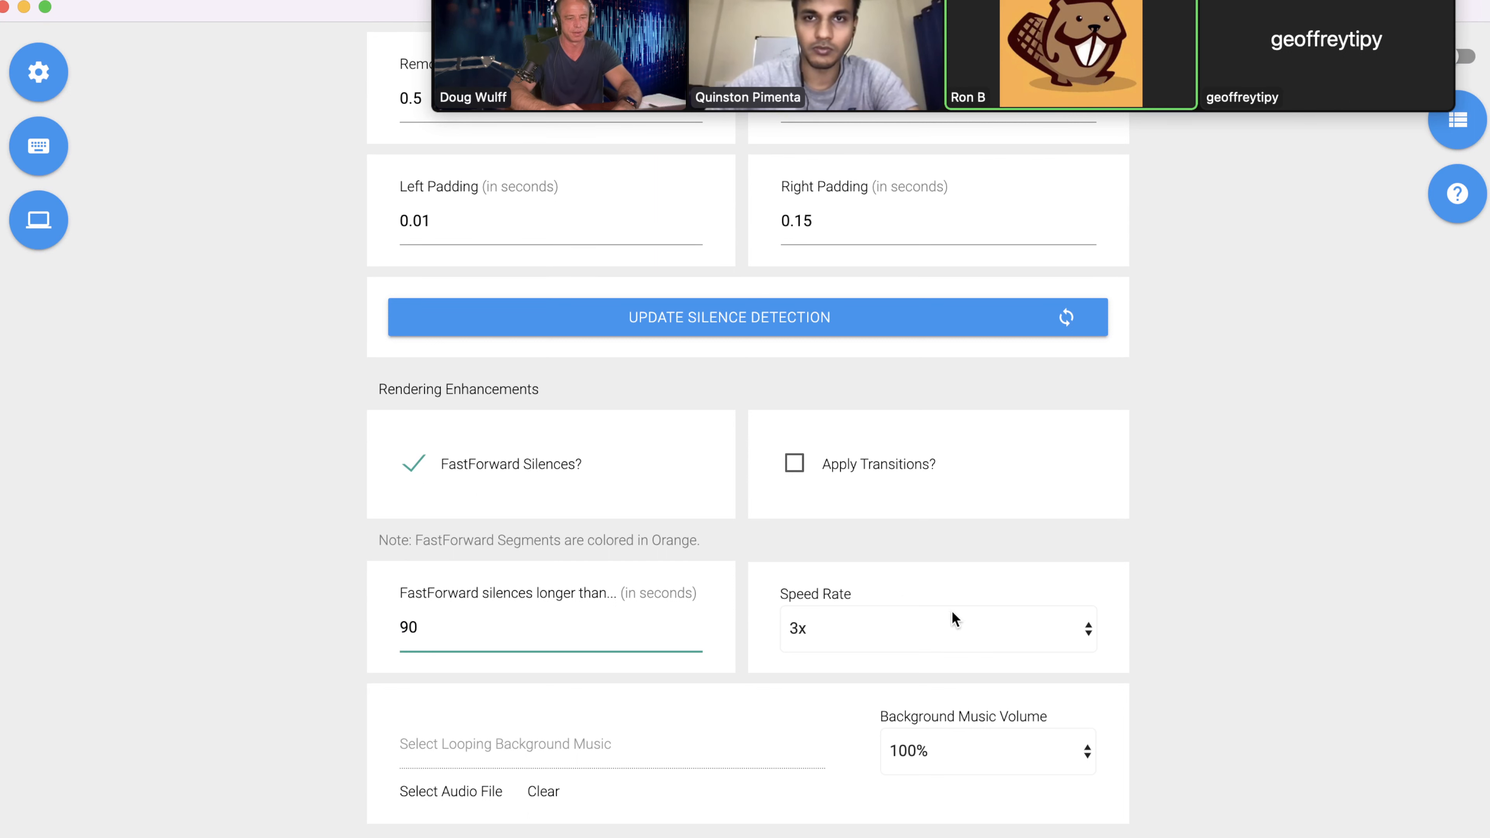
click(1168, 631)
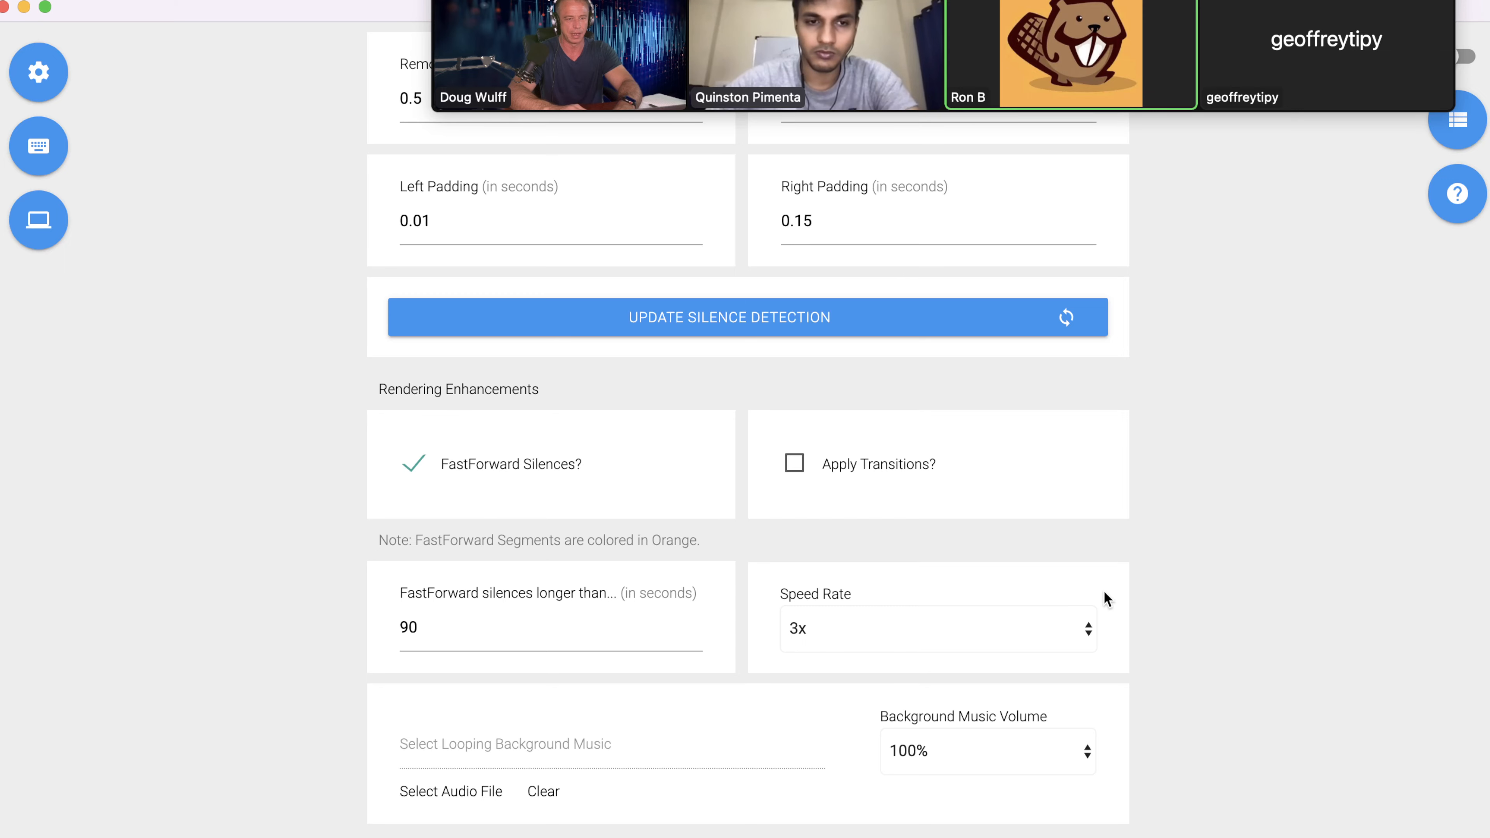
Mark the removed timeline segment between about 1m 32s and 1m 35s as a fast-forward segment.
scroll(1106, 599, up, 12)
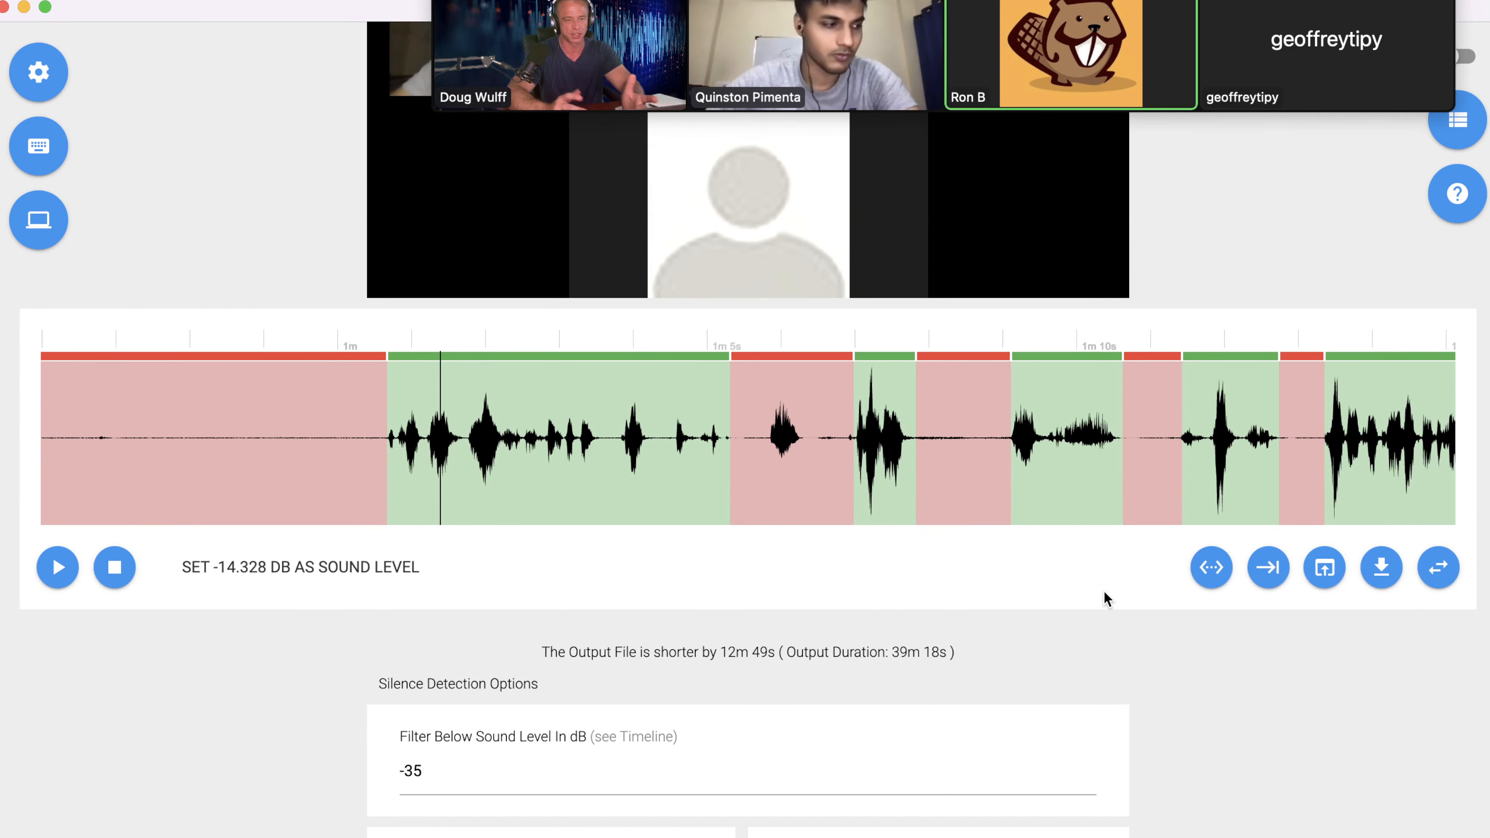
scroll(953, 499, right, 10)
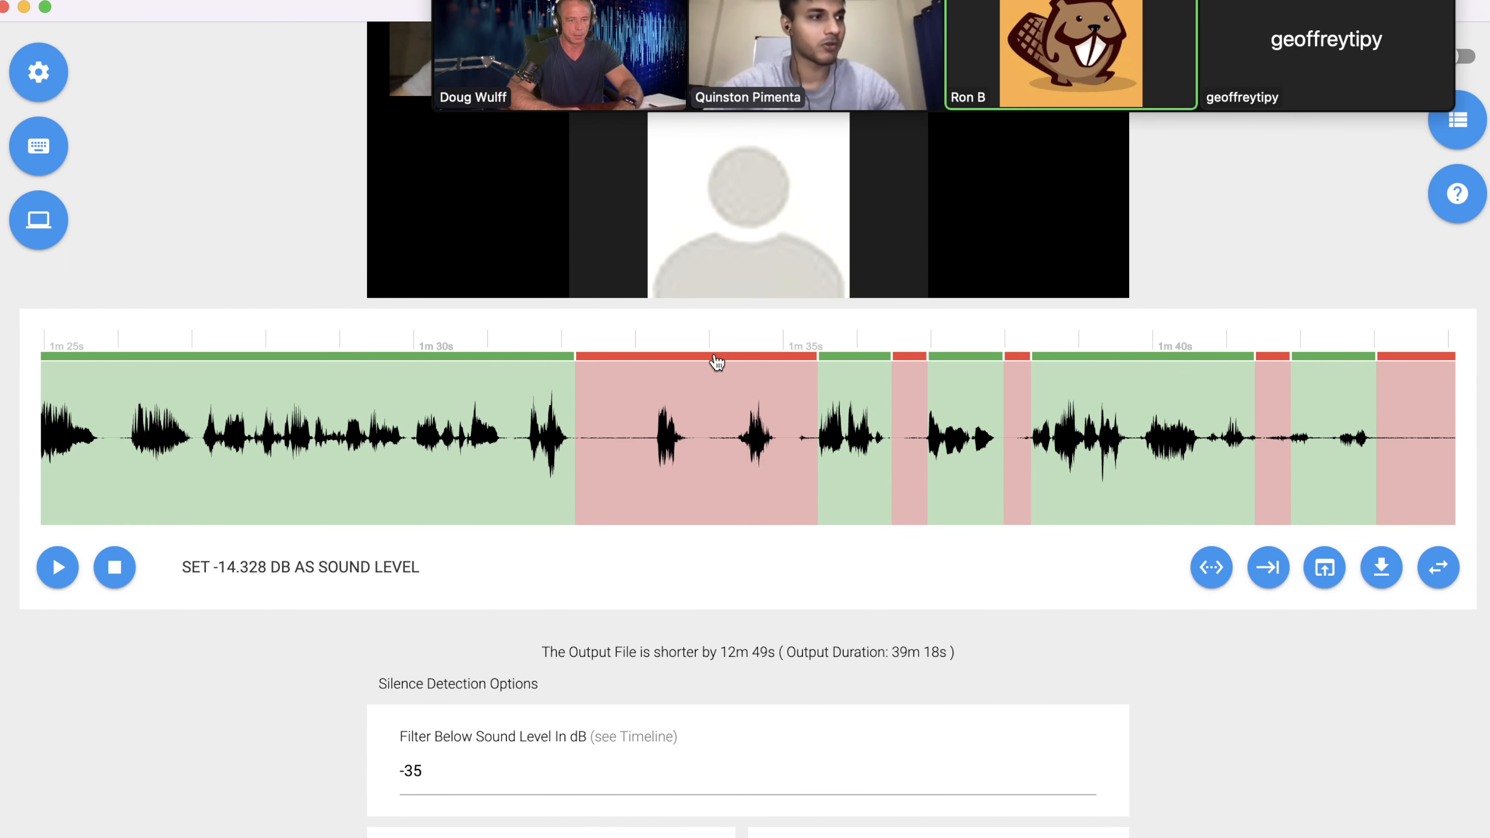
click(714, 356)
click(710, 359)
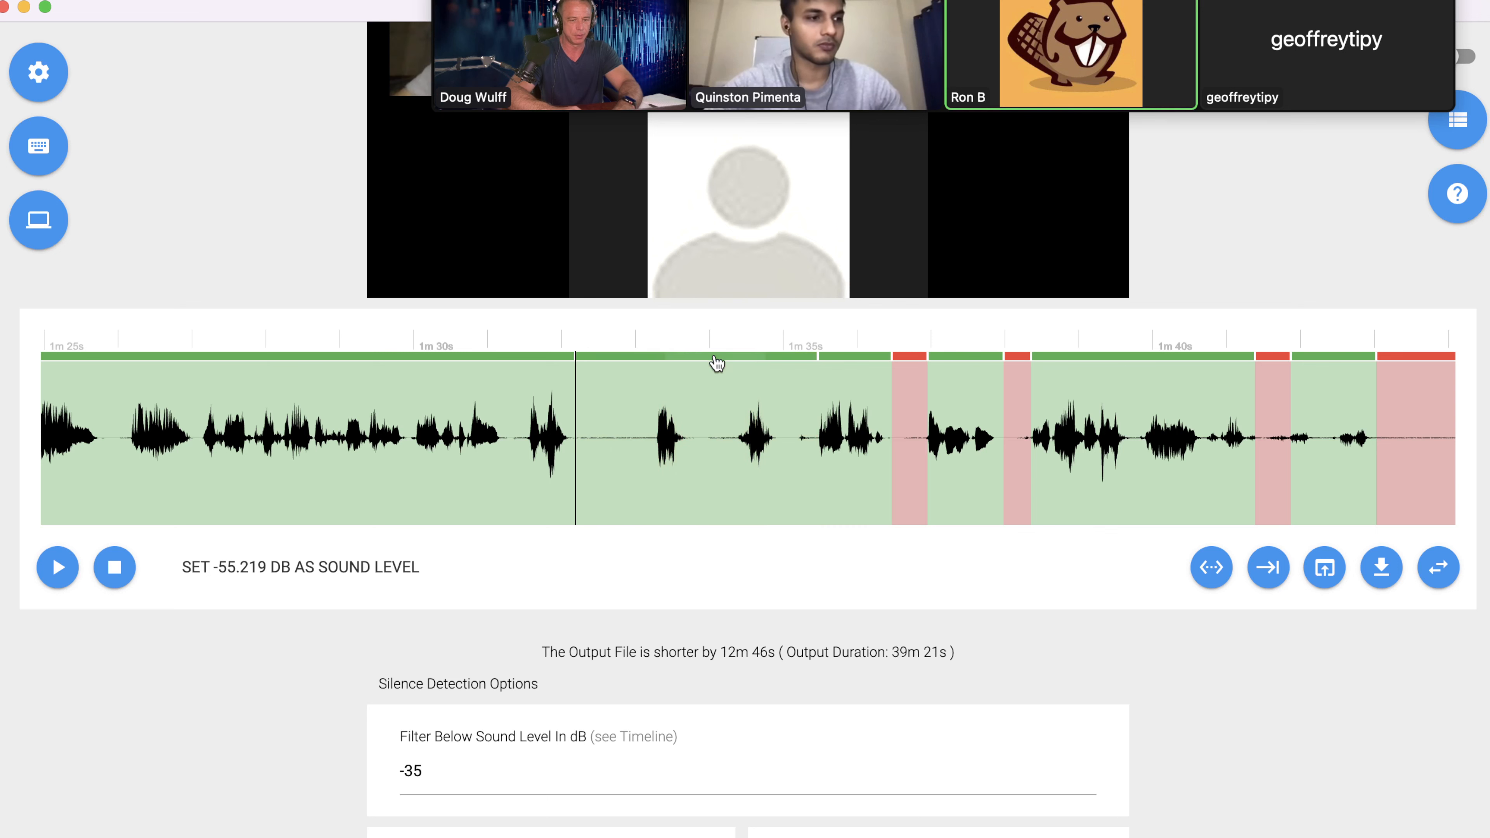
click(686, 361)
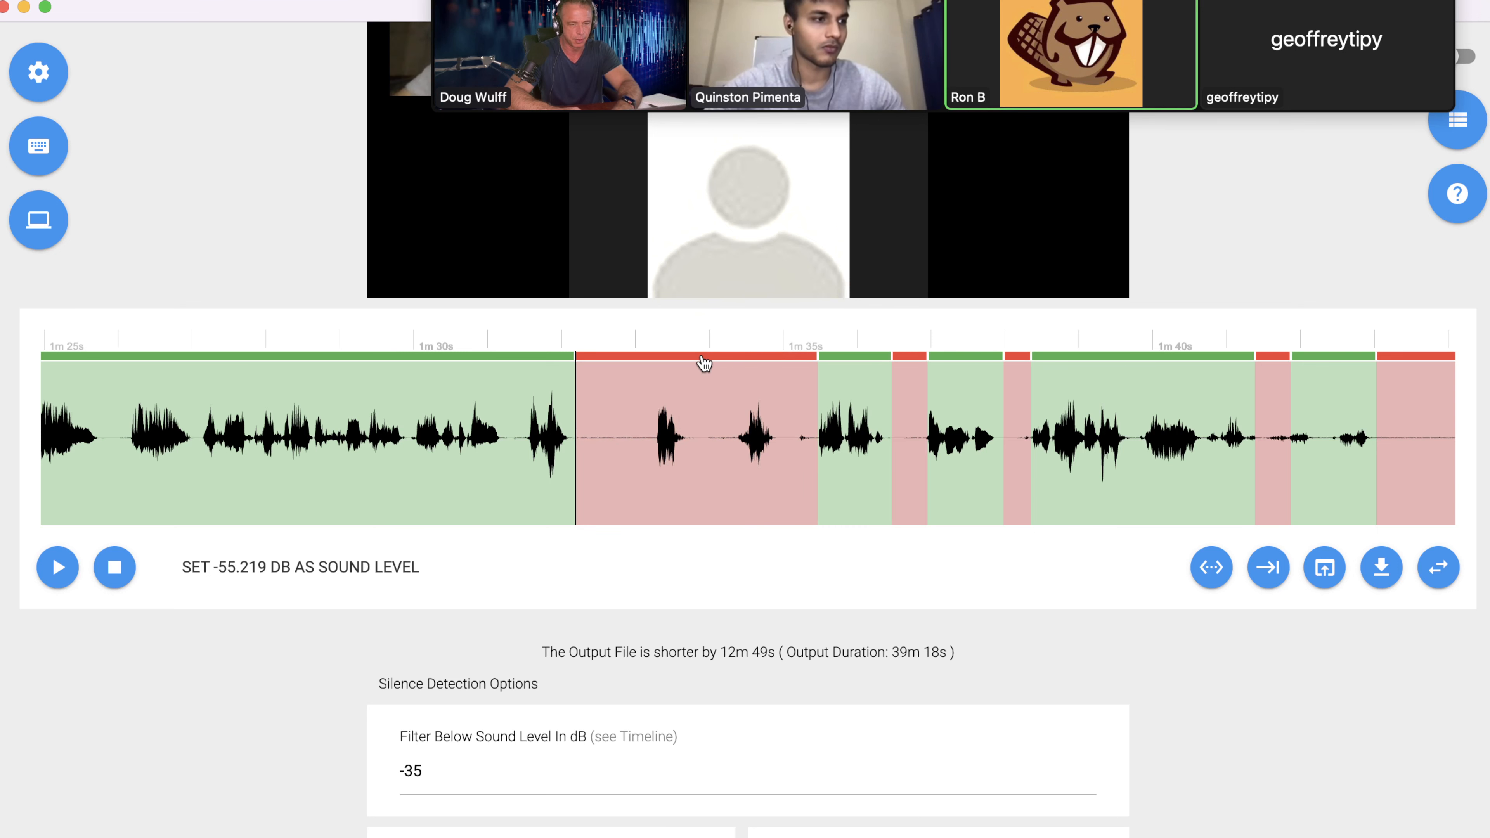
click(704, 363)
Set the fast-forward Speed Rate to 4x and return to the marked segment on the timeline.
scroll(801, 703, down, 10)
scroll(681, 693, down, 2)
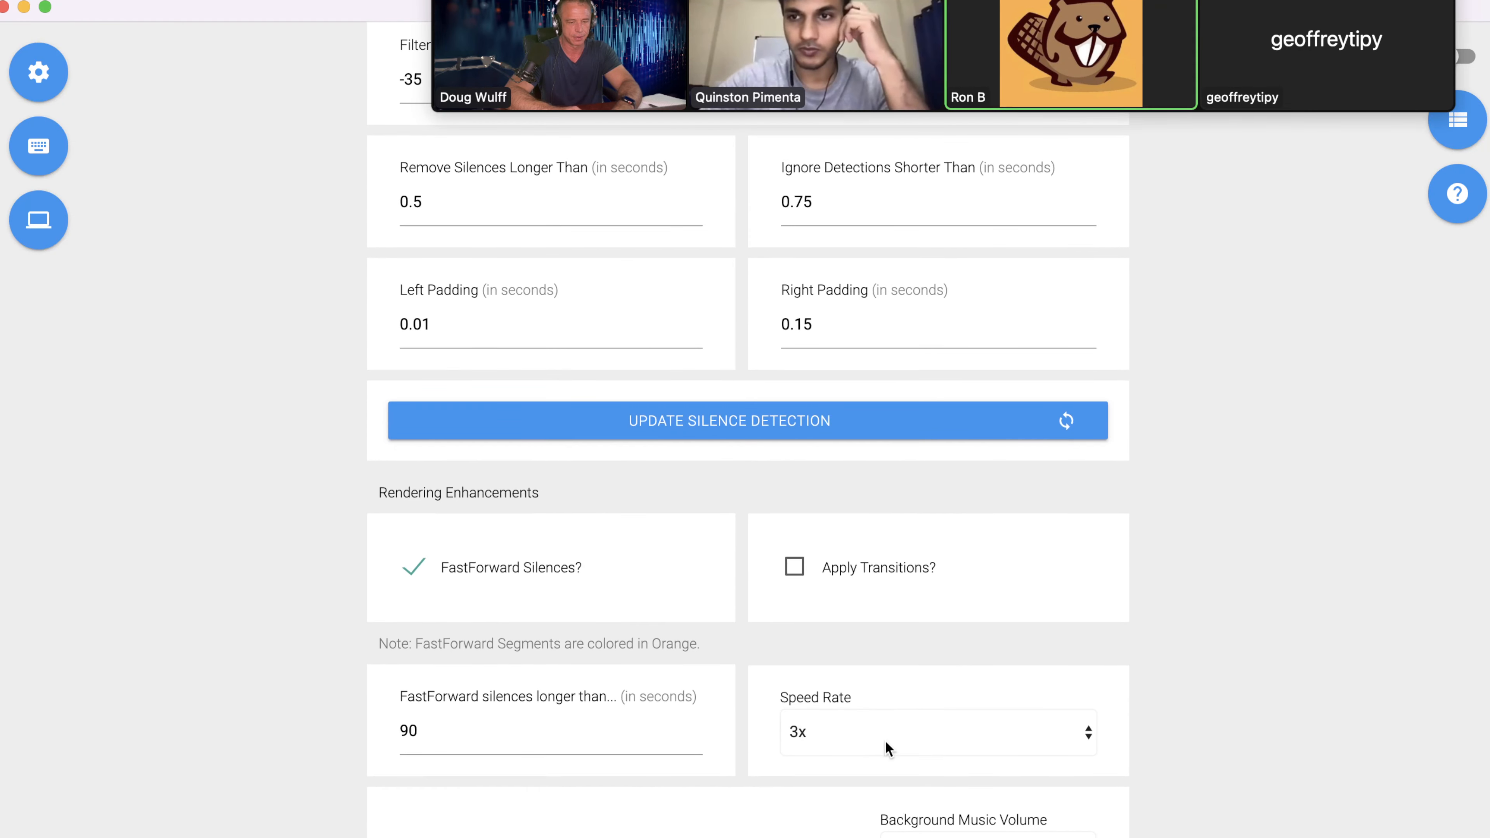
click(885, 741)
click(872, 762)
scroll(1224, 620, up, 8)
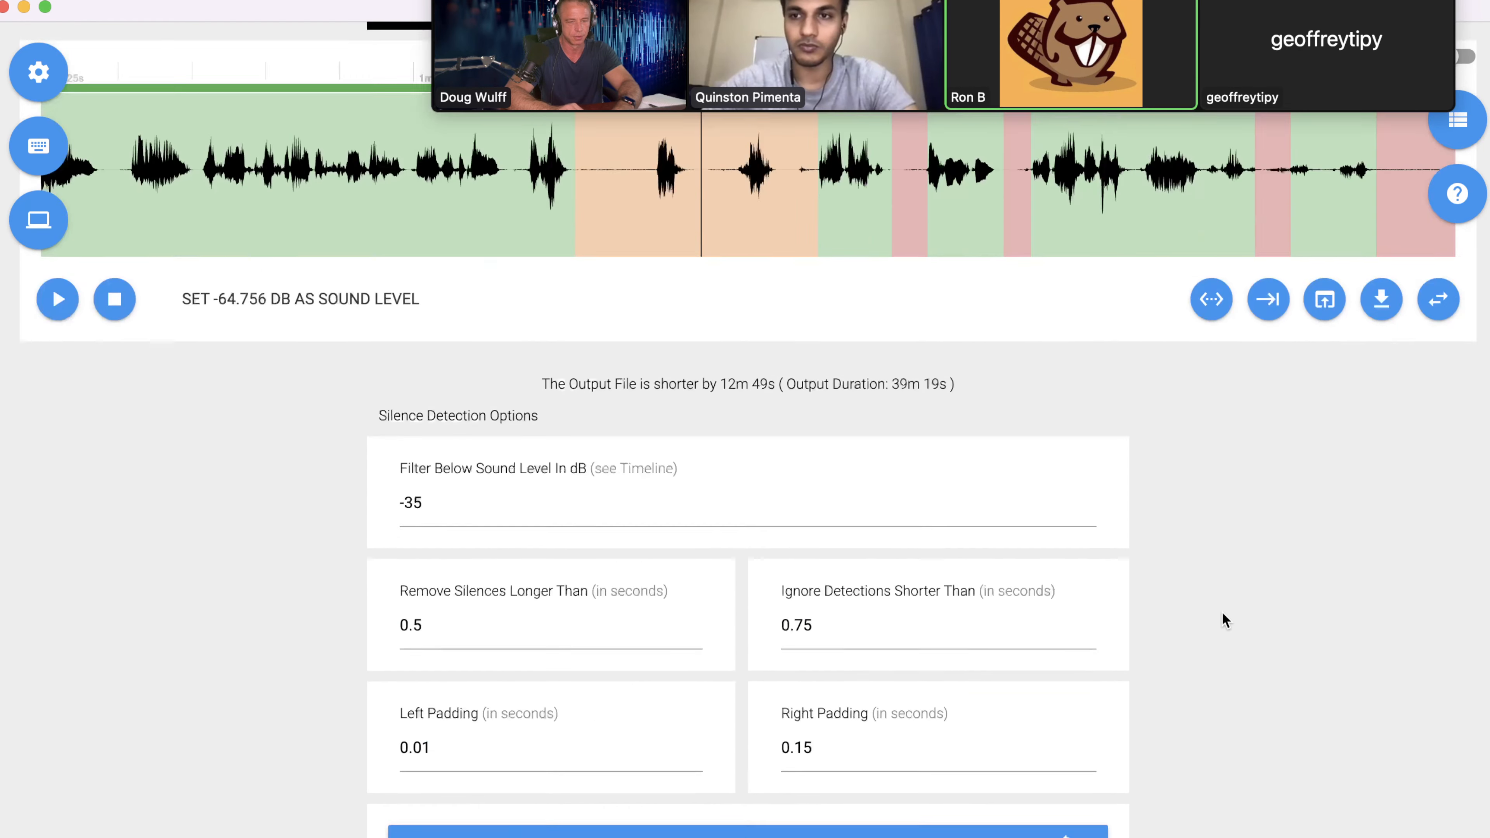
scroll(1225, 620, up, 4)
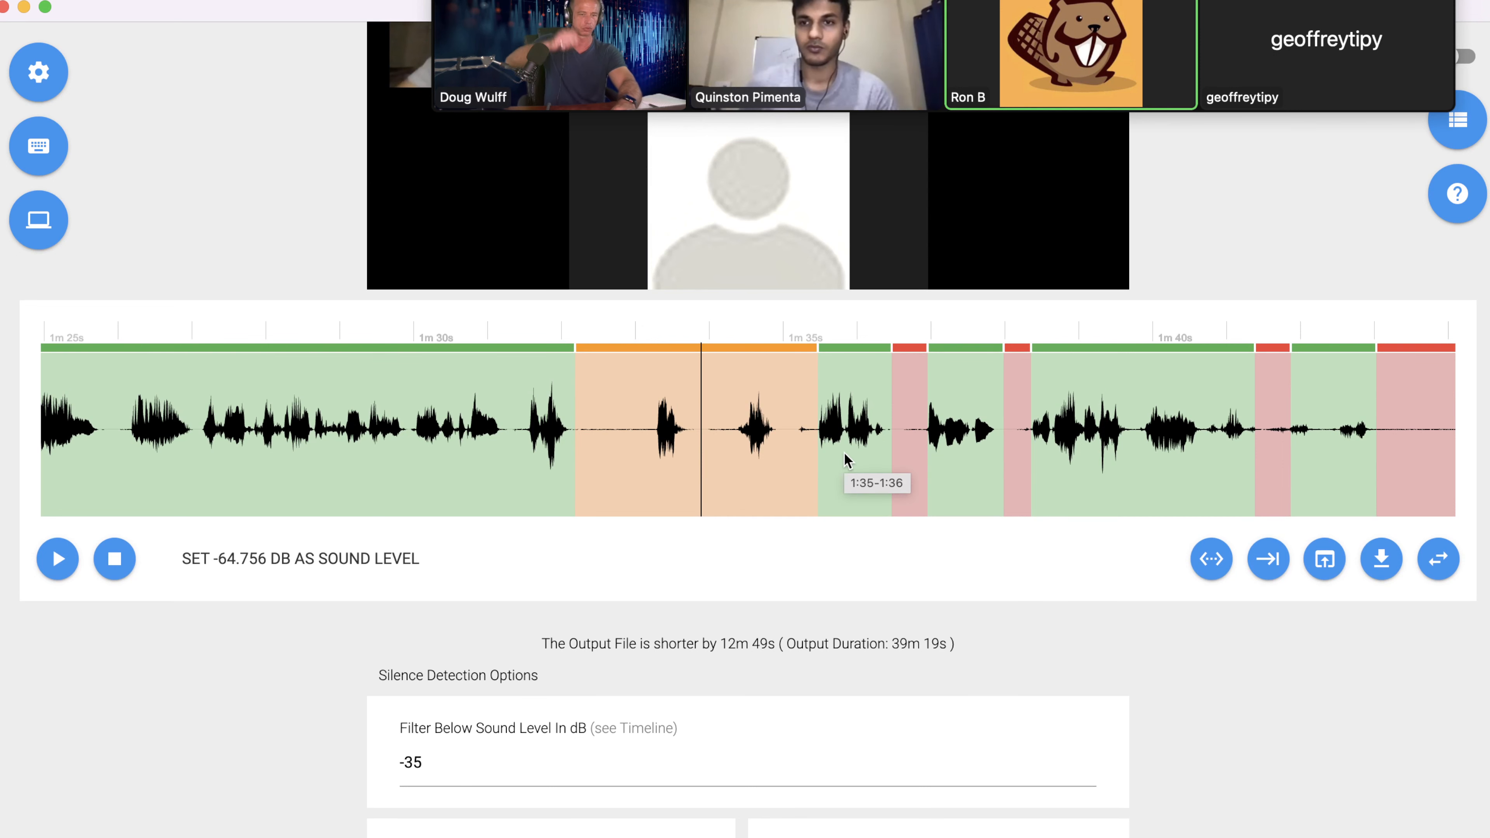
Look over the rendering and export options, and place the playhead just before 1m 40s on the timeline.
scroll(1033, 749, down, 12)
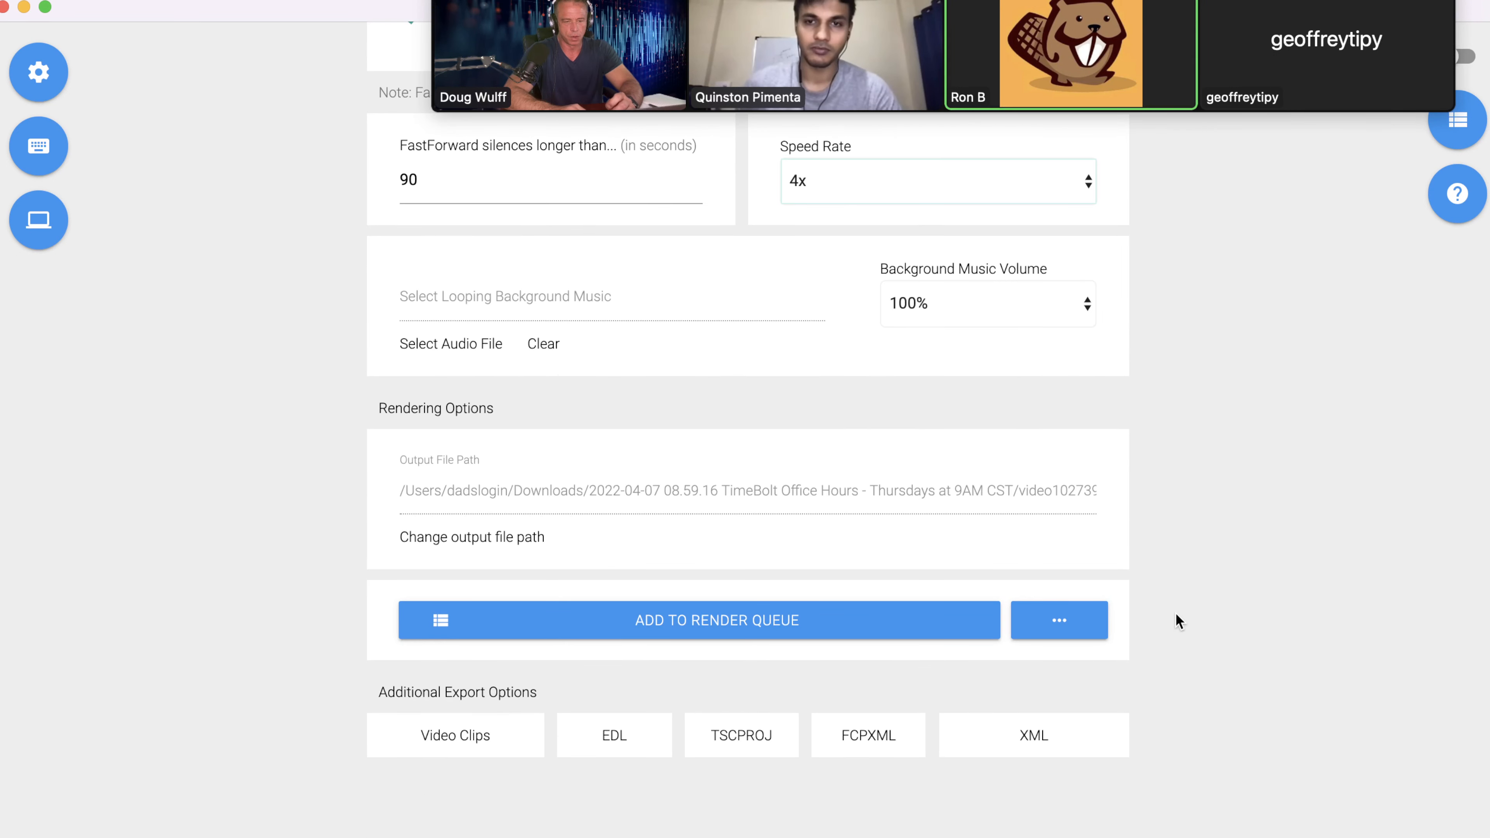
scroll(1176, 613, up, 12)
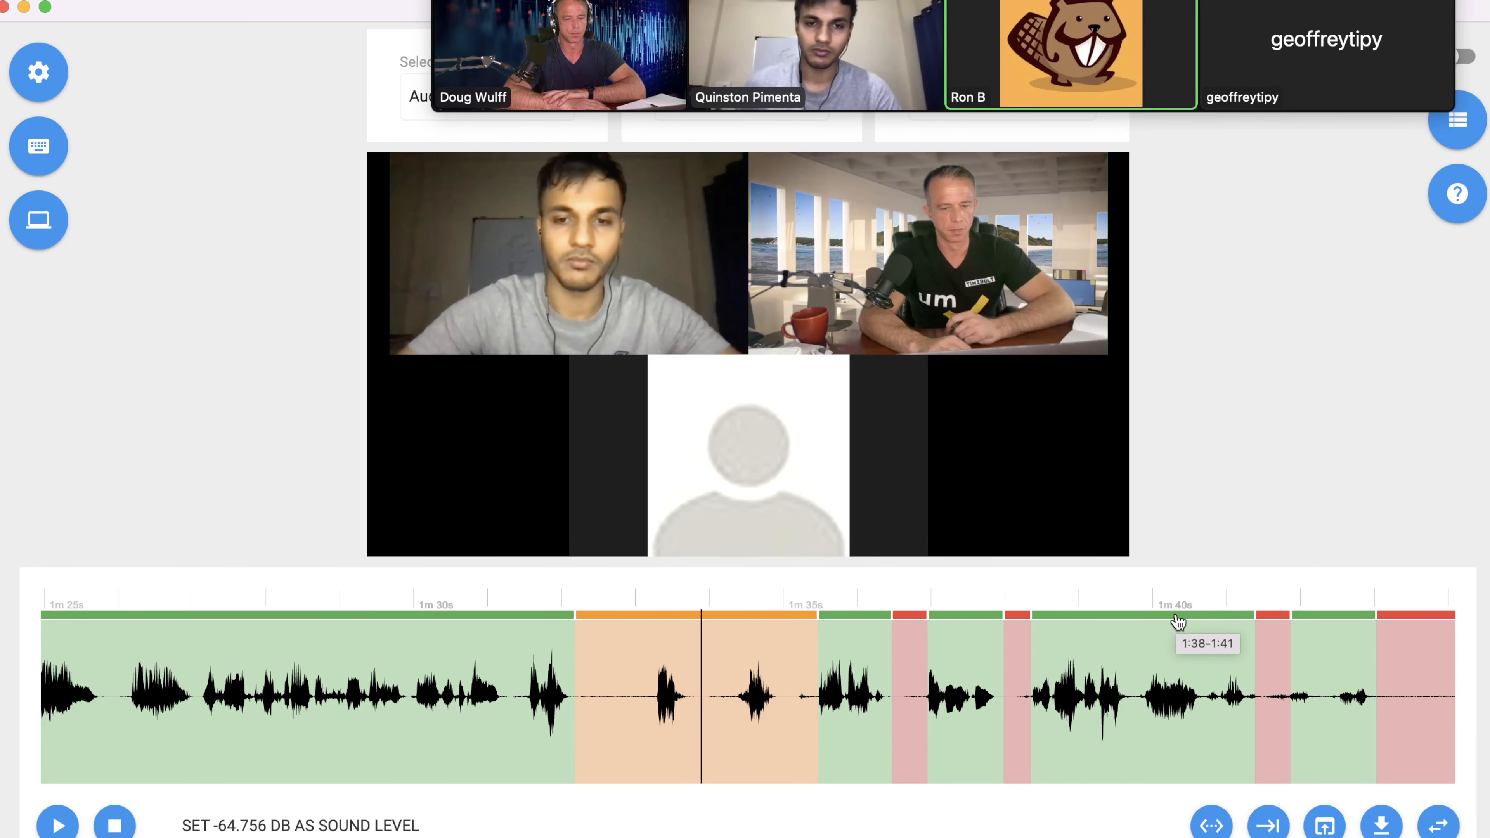
click(1127, 666)
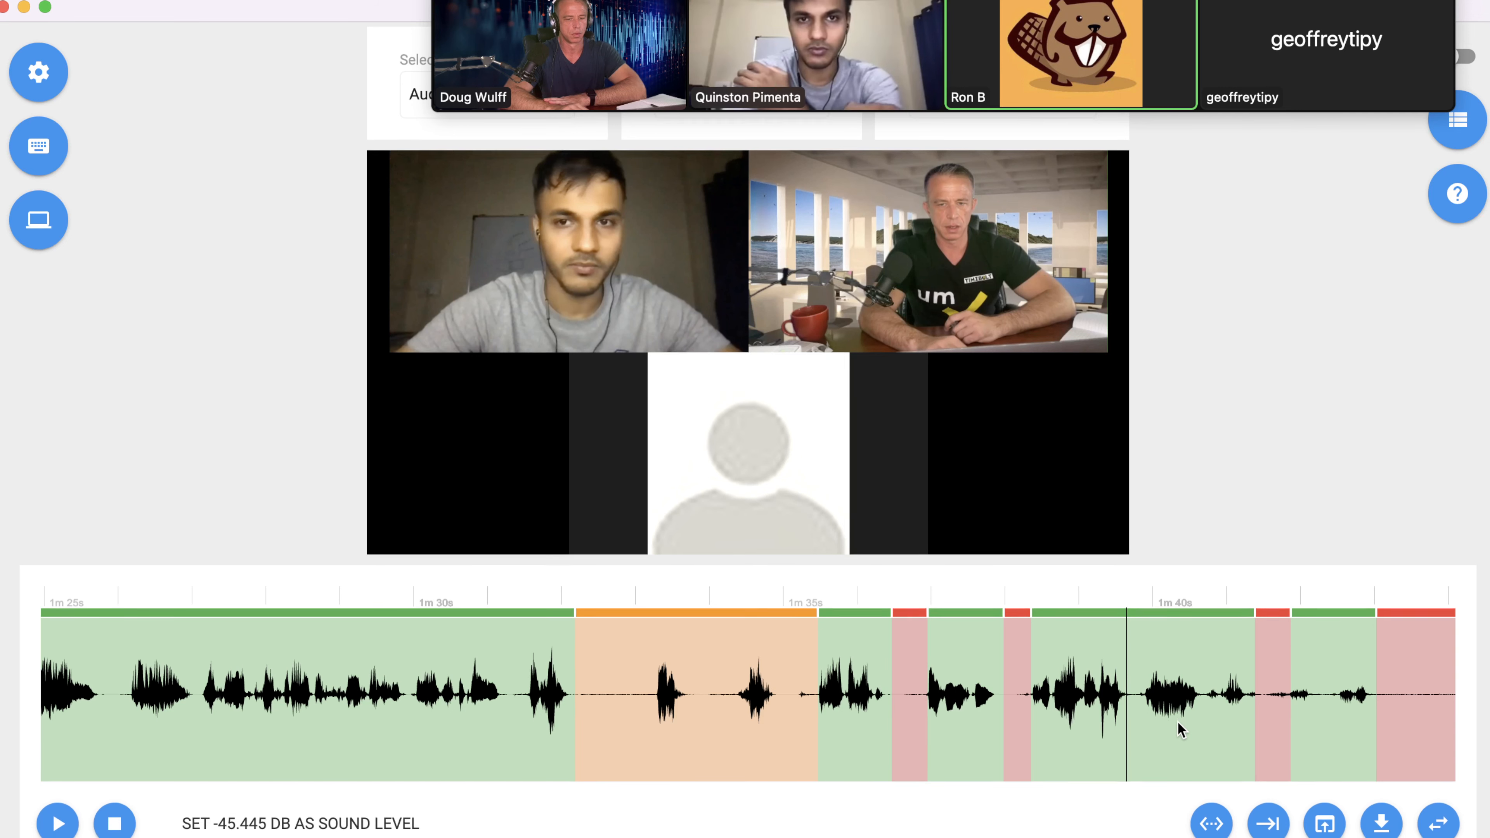
scroll(1177, 721, down, 5)
scroll(1181, 730, down, 1)
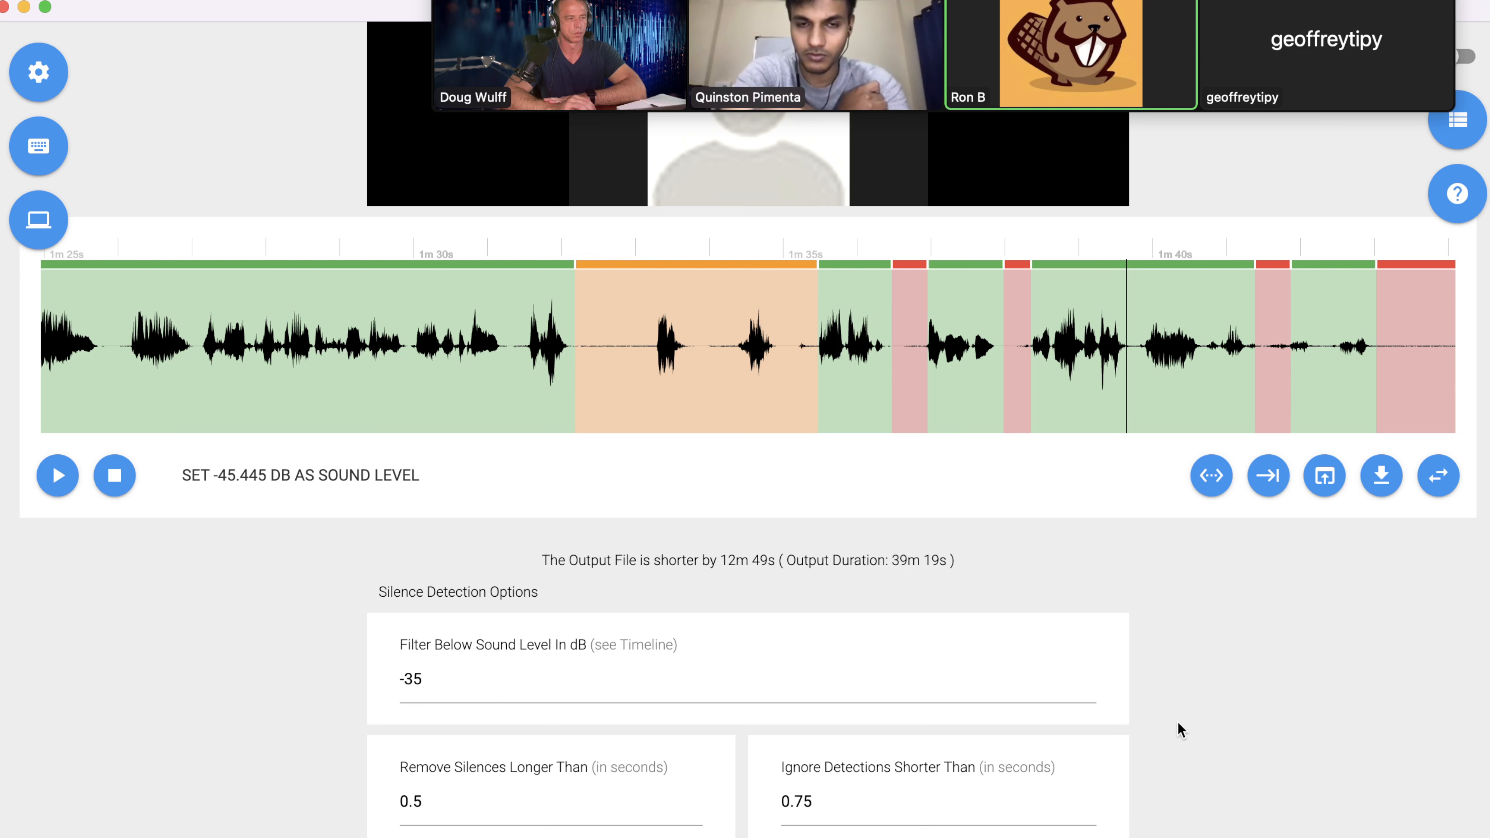
scroll(1182, 730, up, 1)
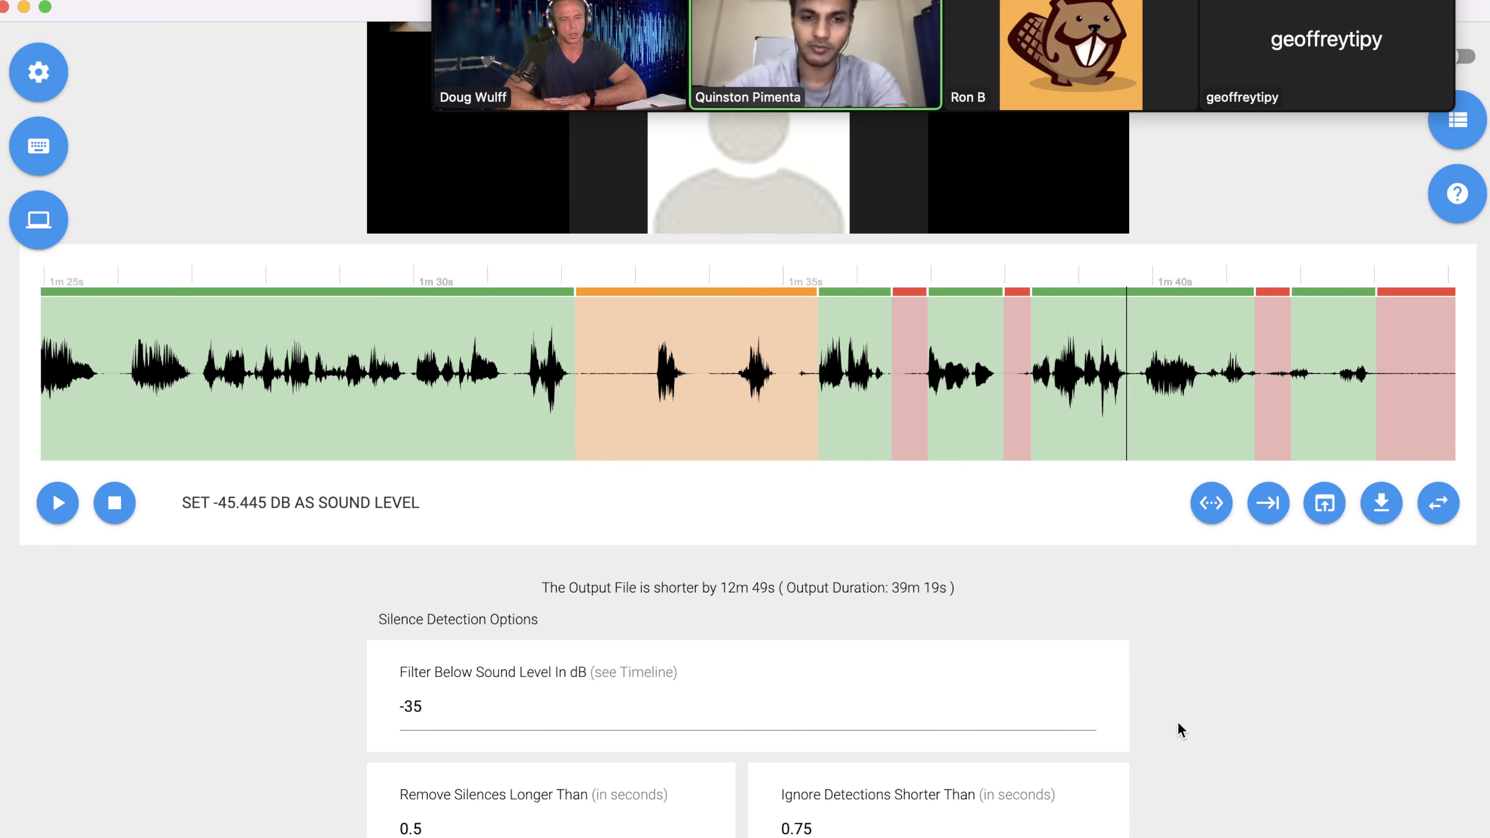
scroll(1181, 731, up, 1)
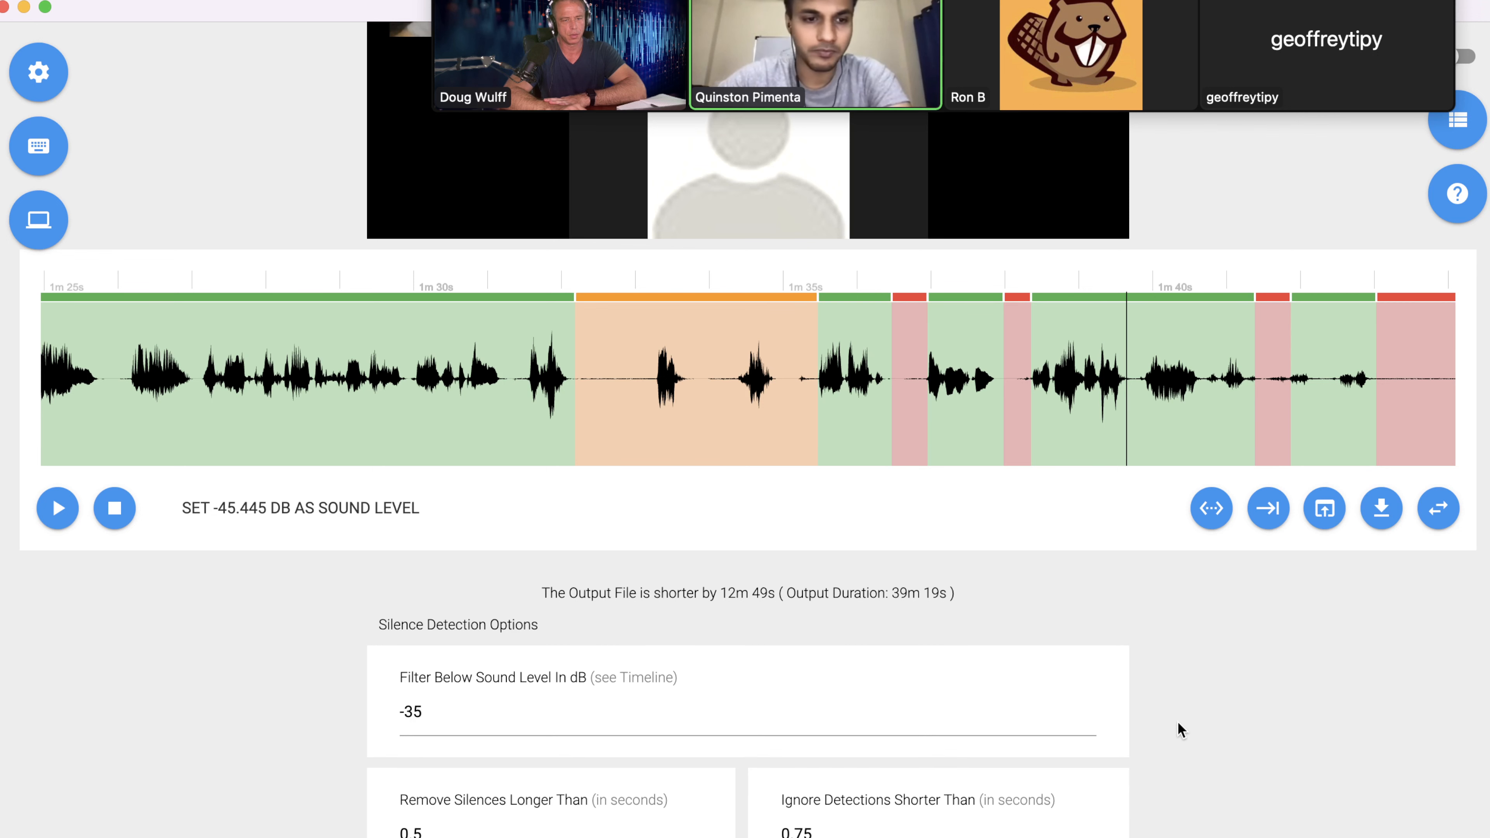
scroll(1181, 728, down, 5)
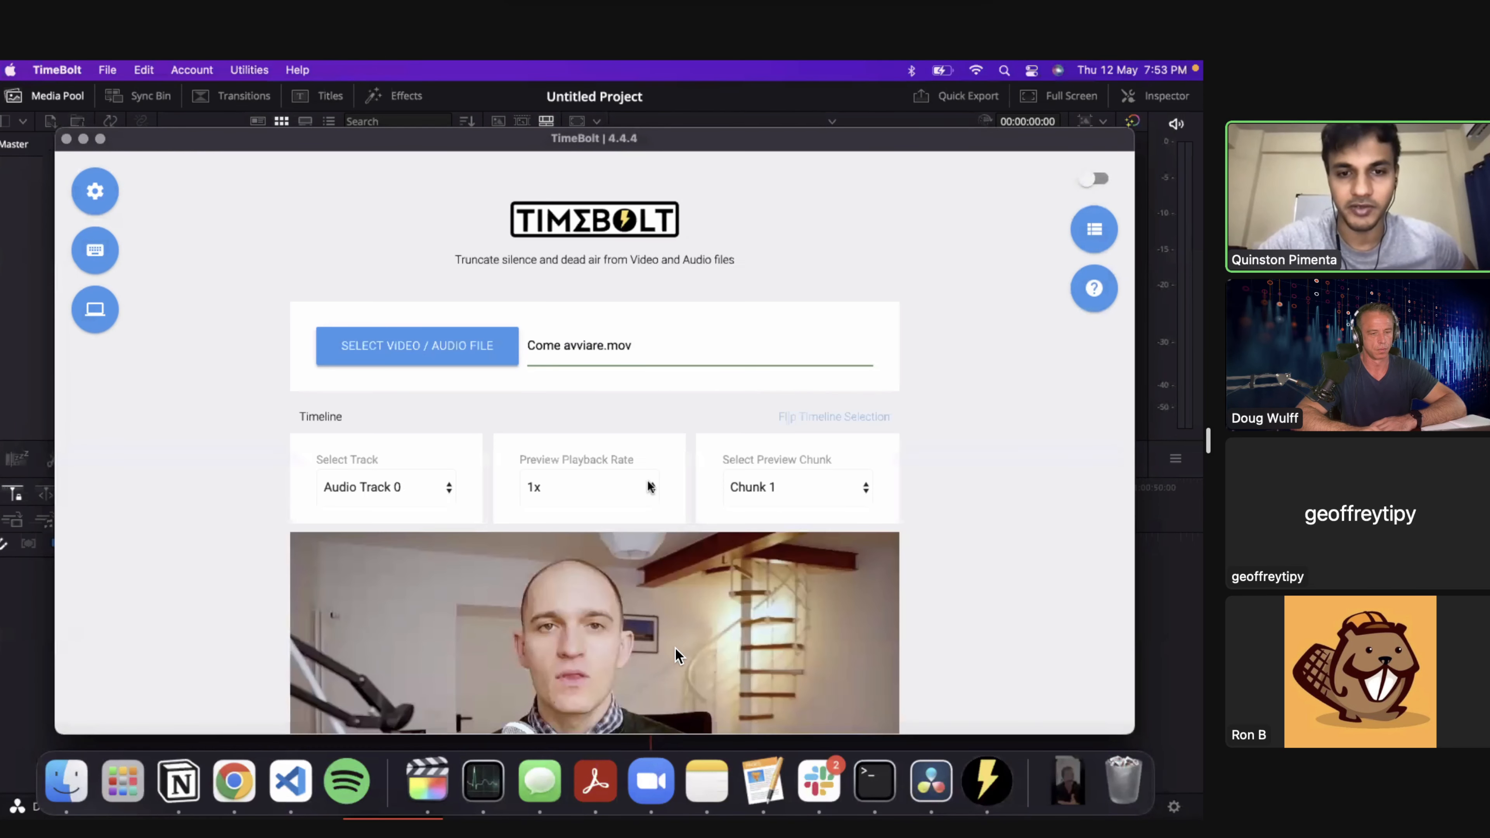
Play a short part of Come avviare.mov and look through the detected silences along its timeline up to about 1 minute.
scroll(649, 482, down, 7)
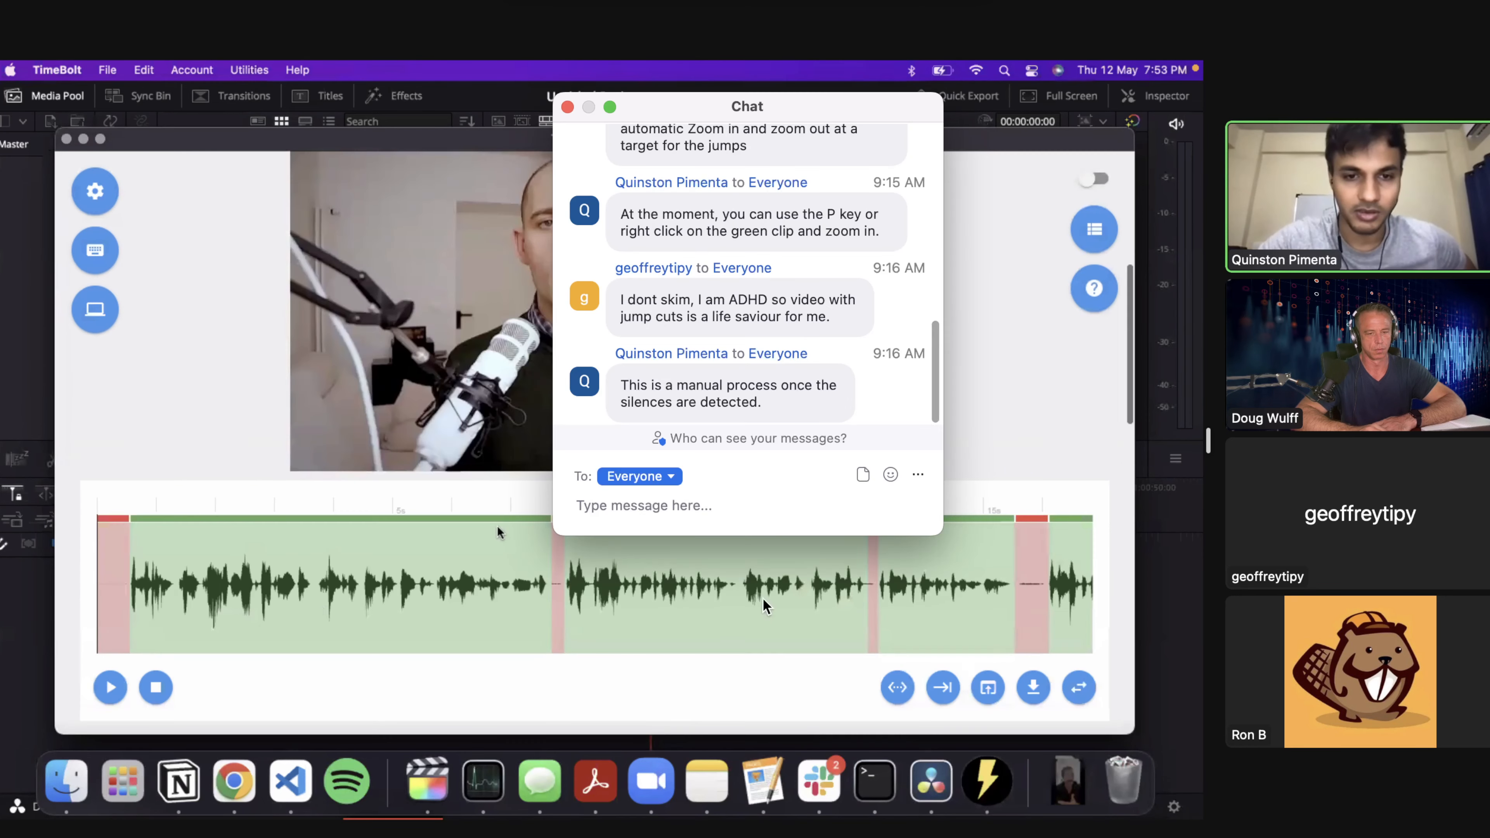
click(316, 603)
drag(851, 102, 0, 151)
key(space)
key(space)
click(595, 588)
scroll(597, 592, right, 12)
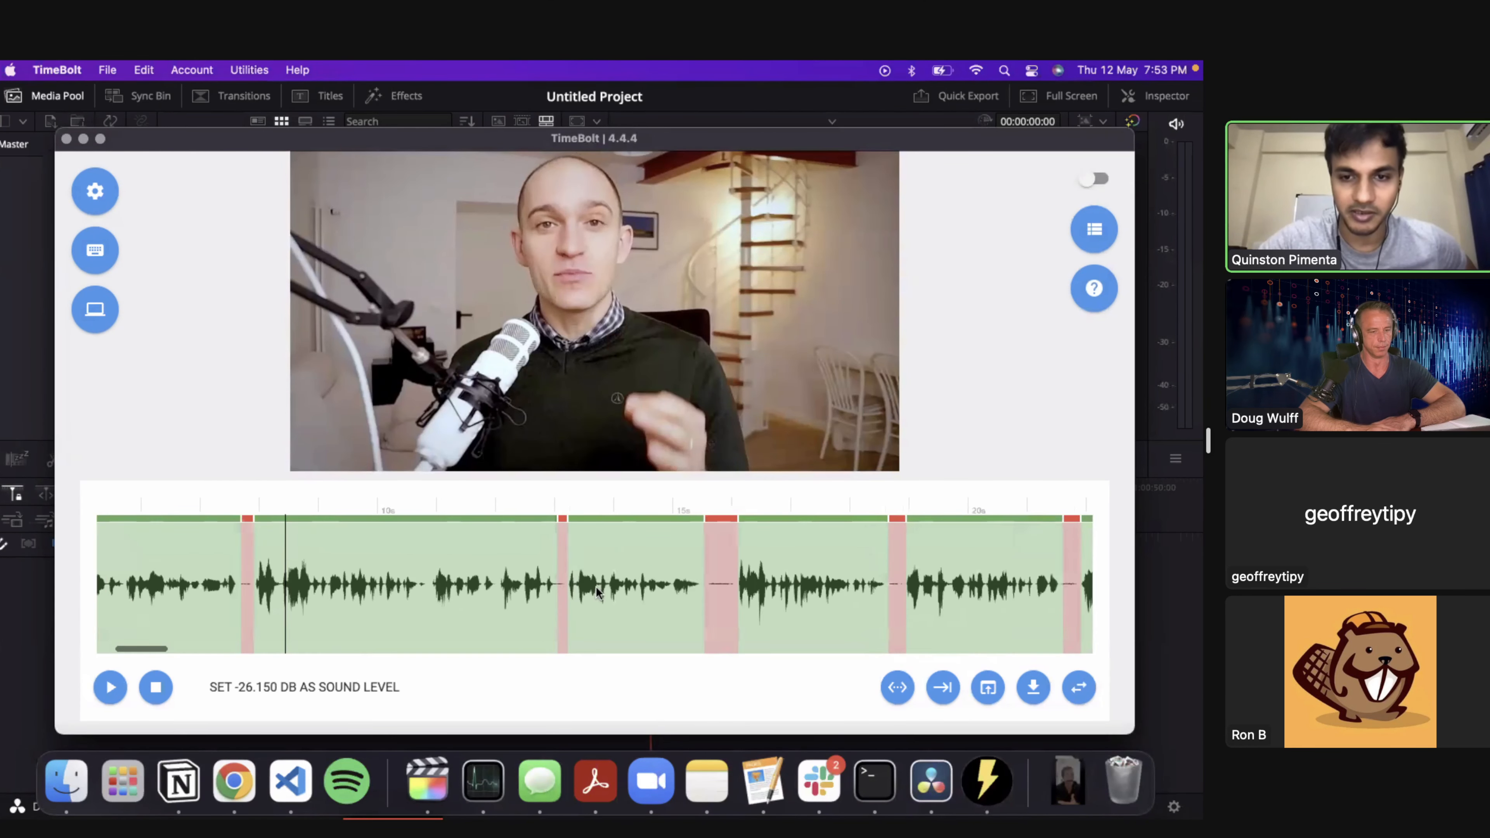
scroll(597, 590, right, 12)
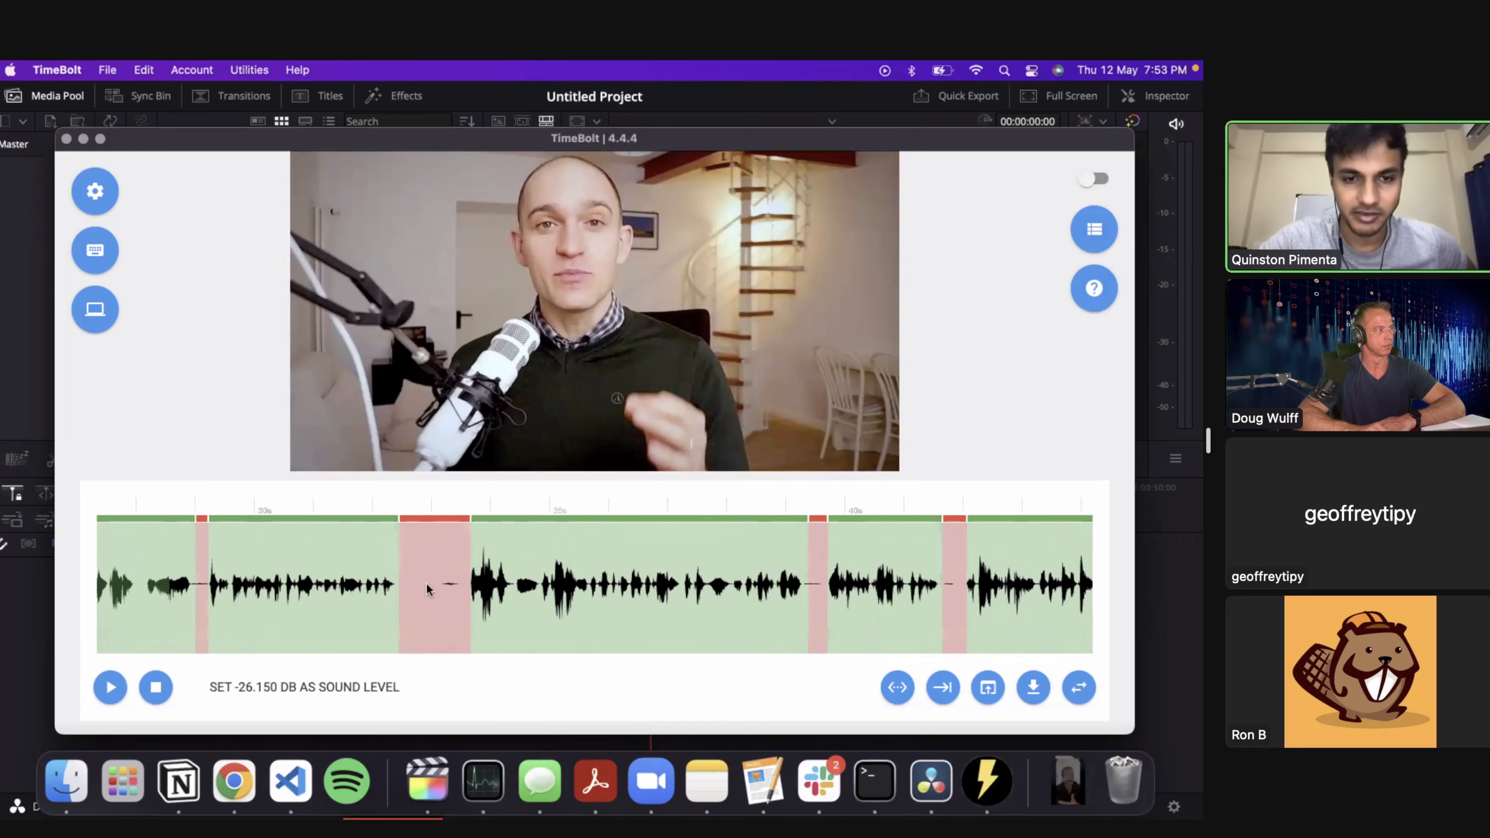
scroll(695, 590, right, 12)
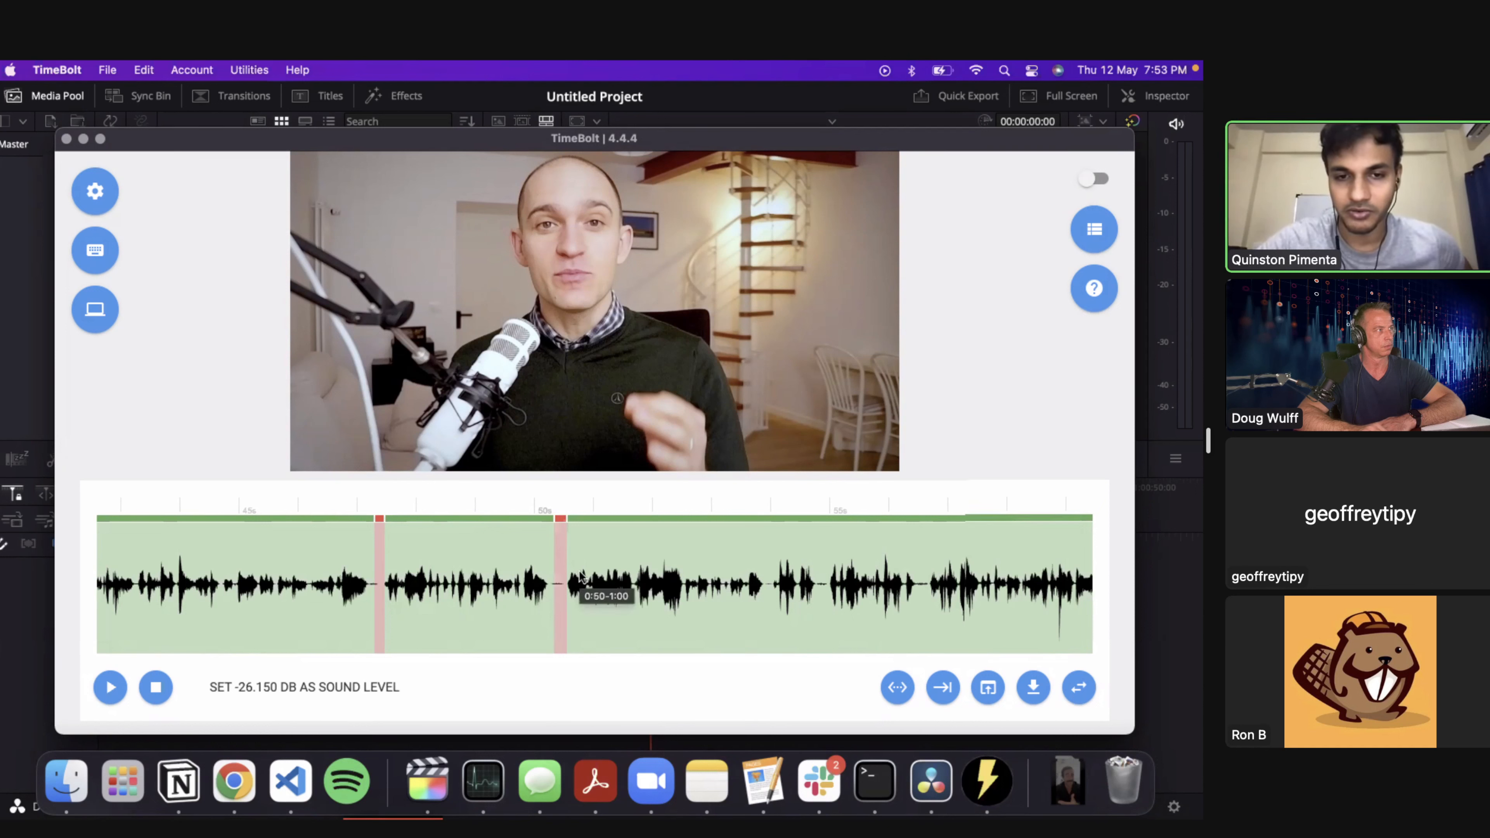
Export the silence-cut timeline of Come avviare.mov as an XML file.
scroll(579, 573, down, 15)
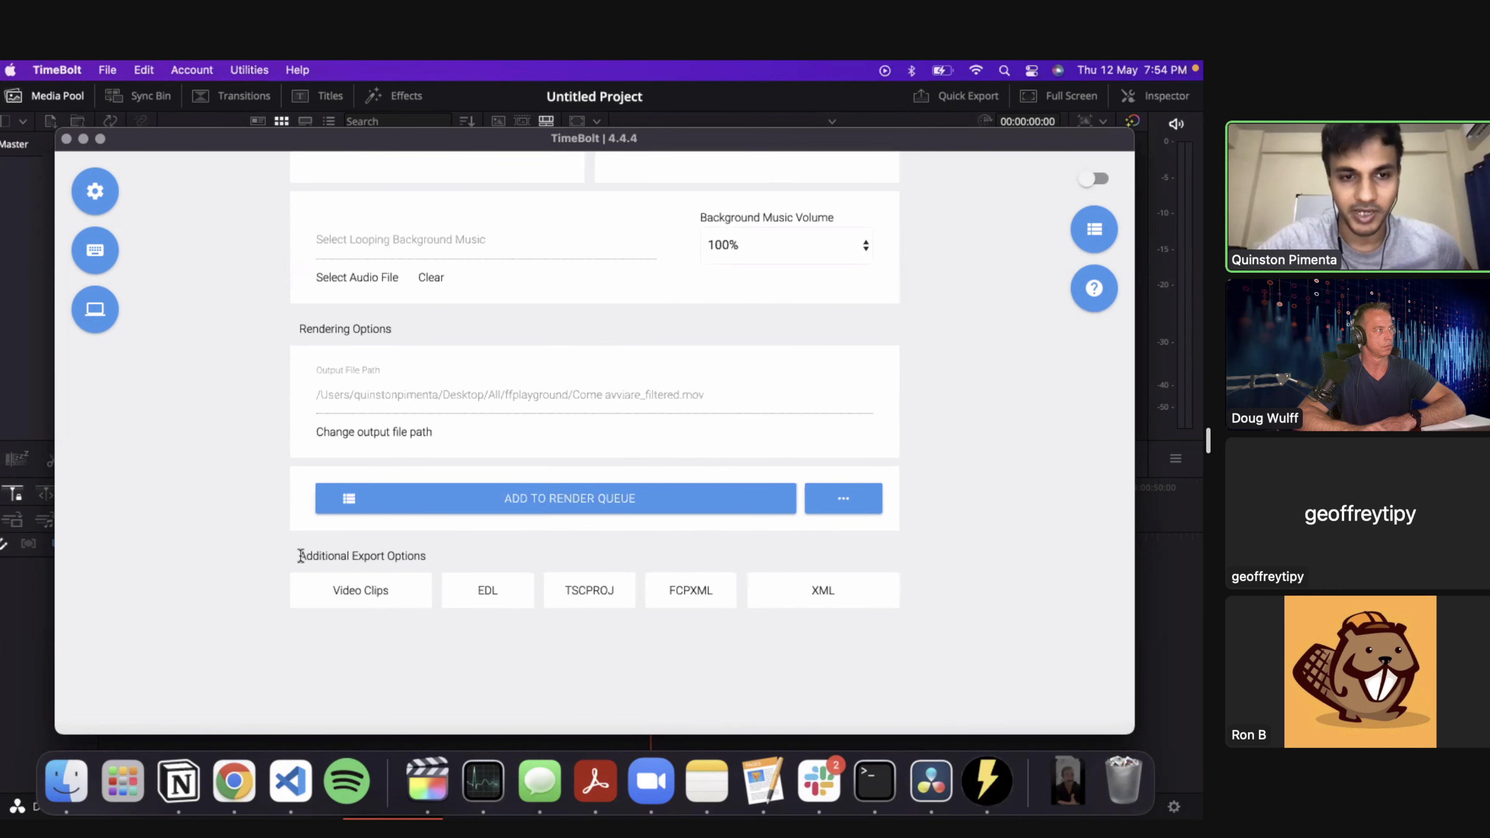
click(432, 553)
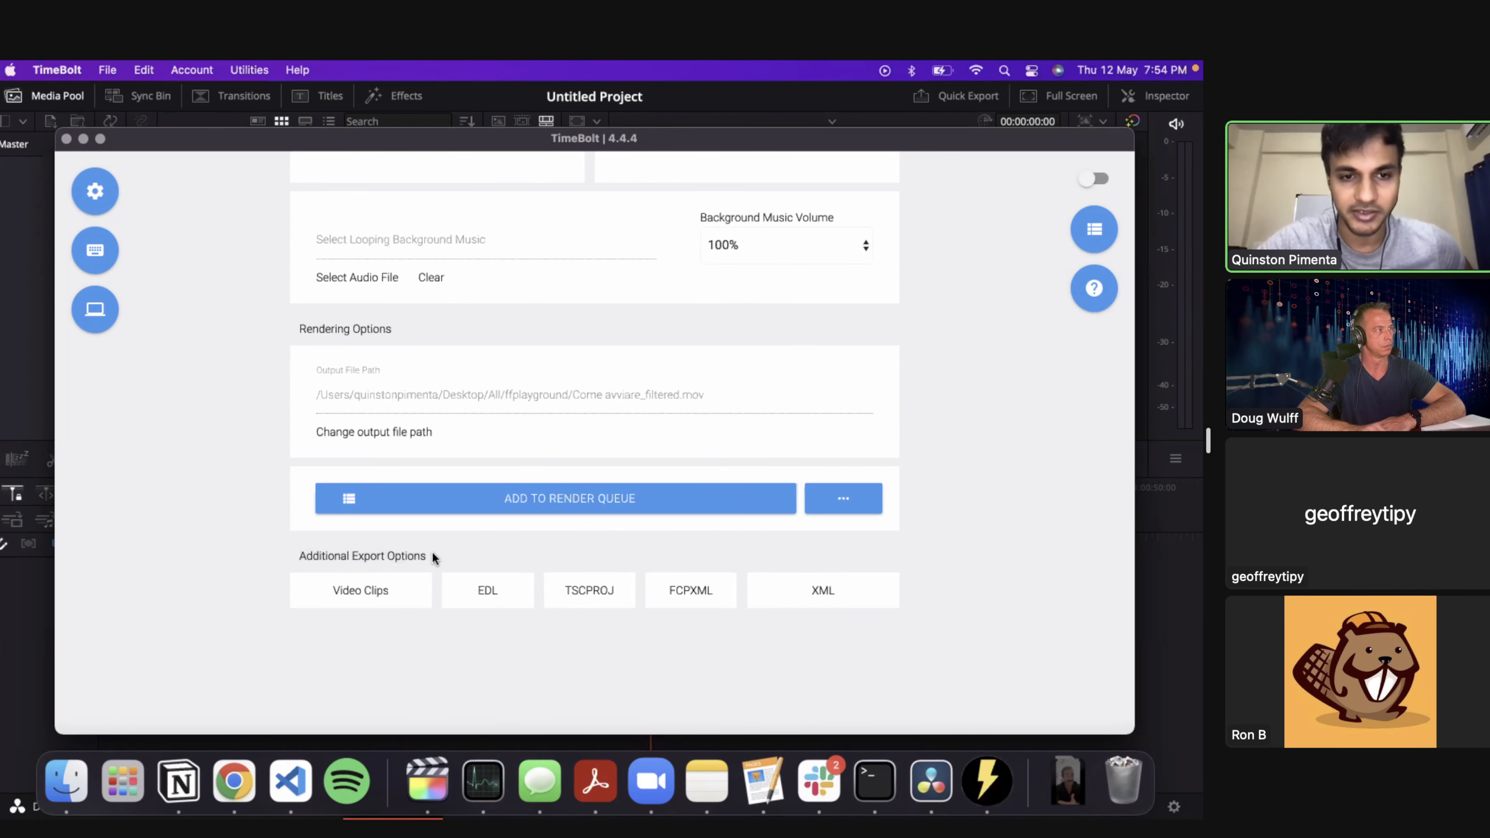
click(823, 593)
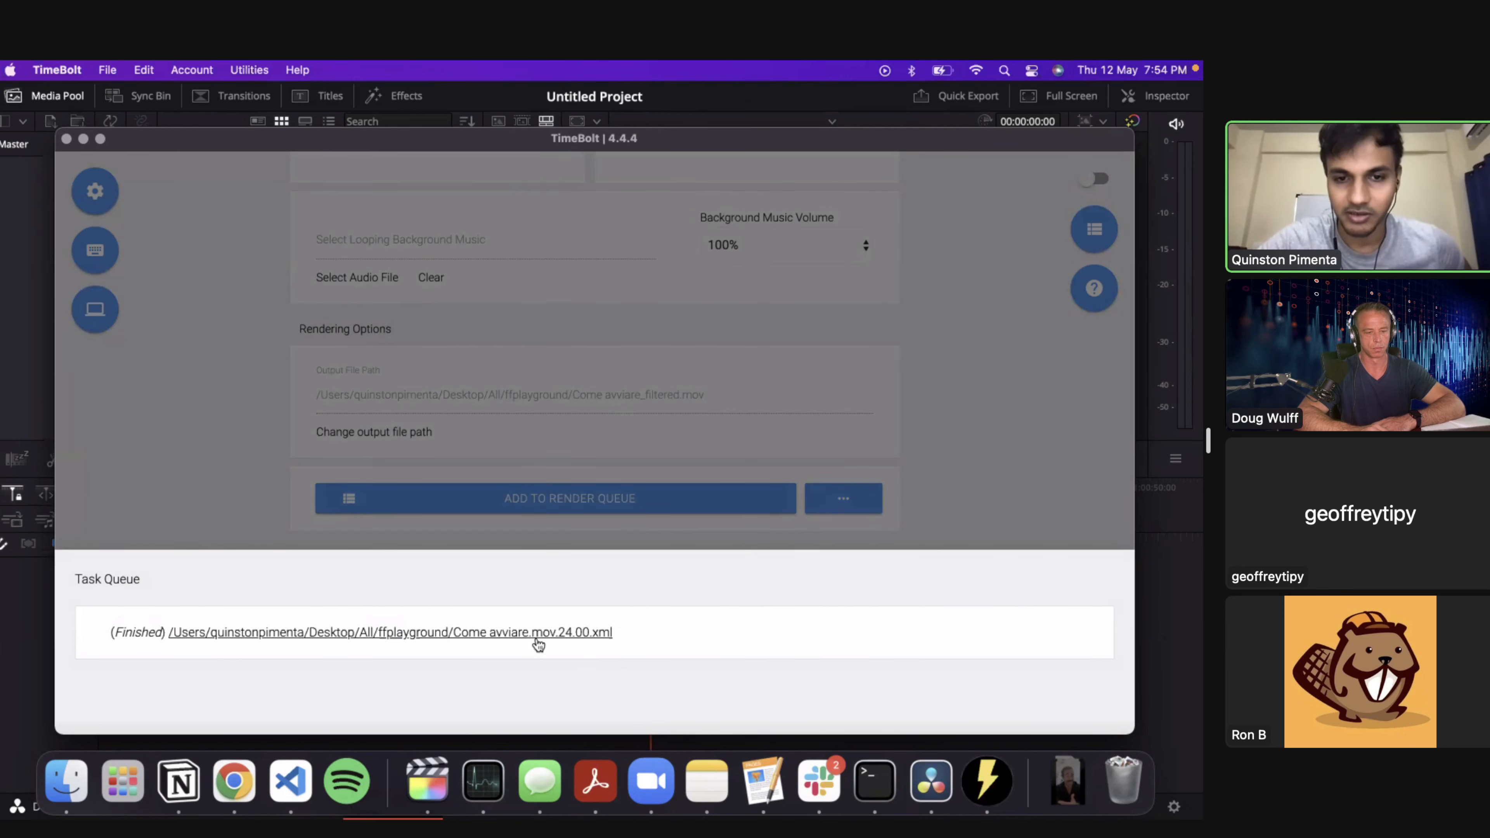
Switch to DaVinci Resolve and import Come avviare.mov from the ffplayground folder into the media pool.
click(35, 264)
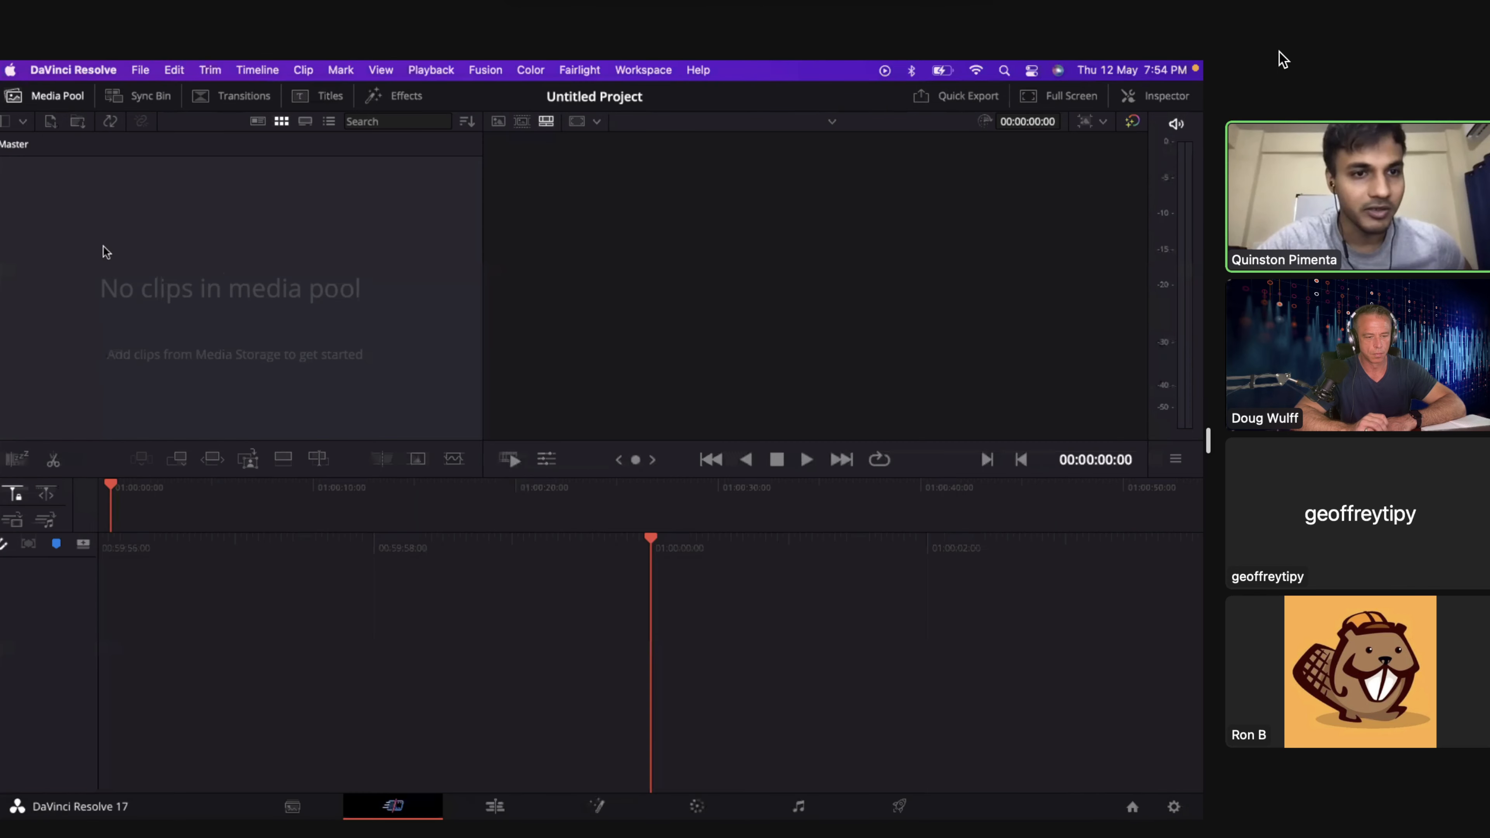
right_click(247, 238)
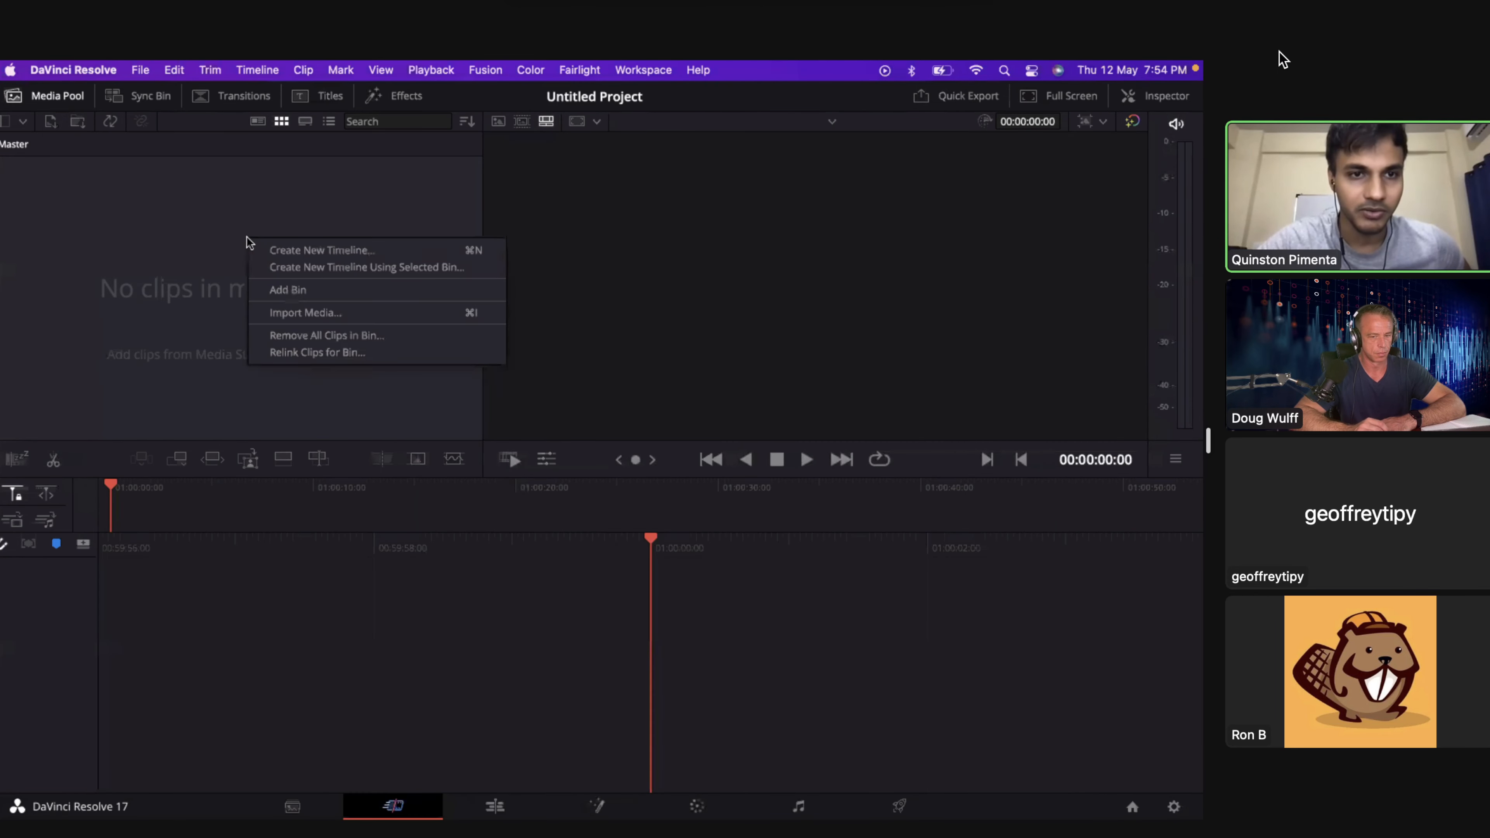
click(395, 309)
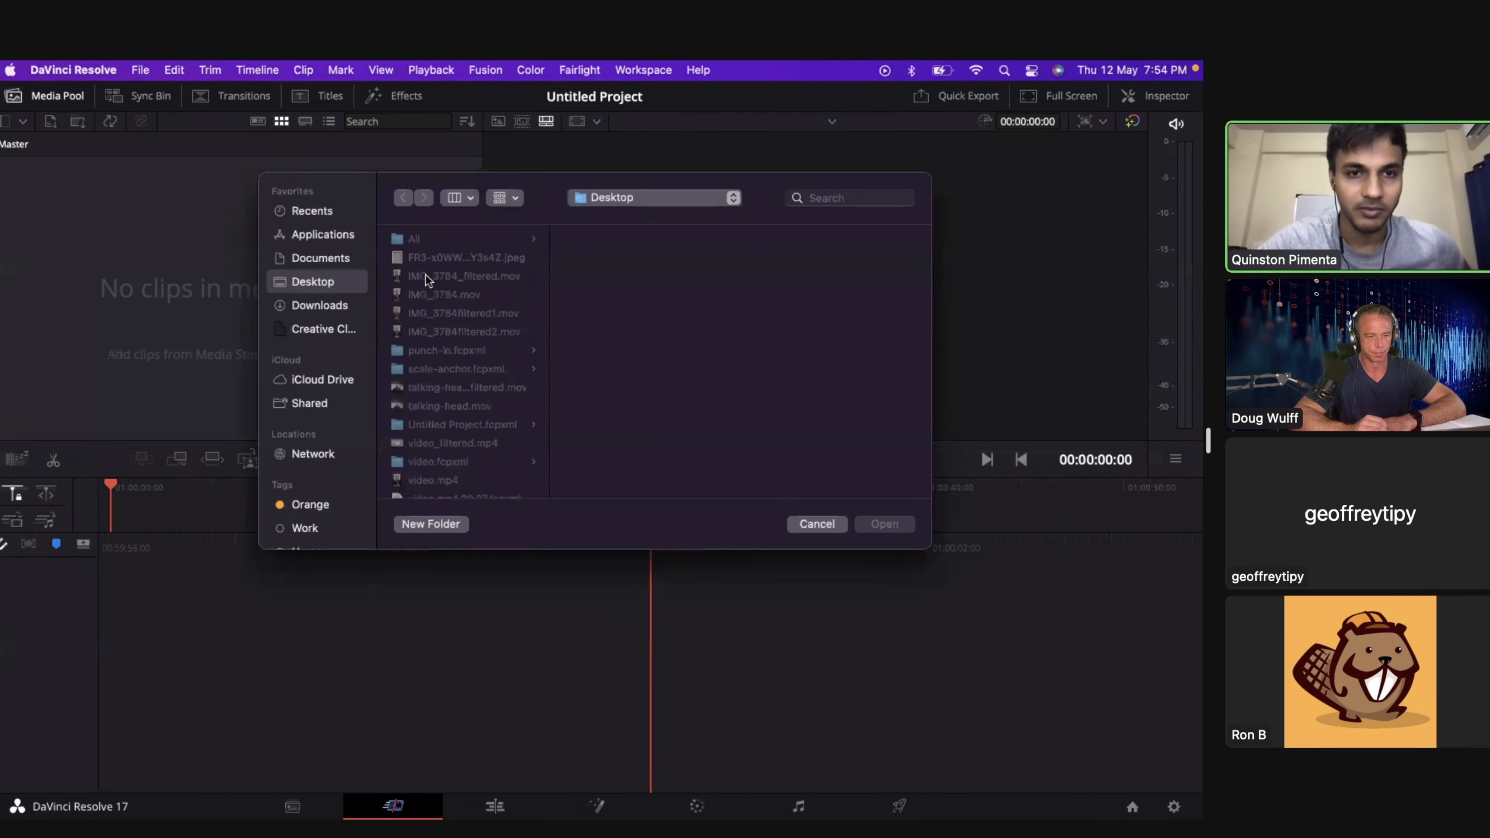
click(633, 445)
double_click(795, 359)
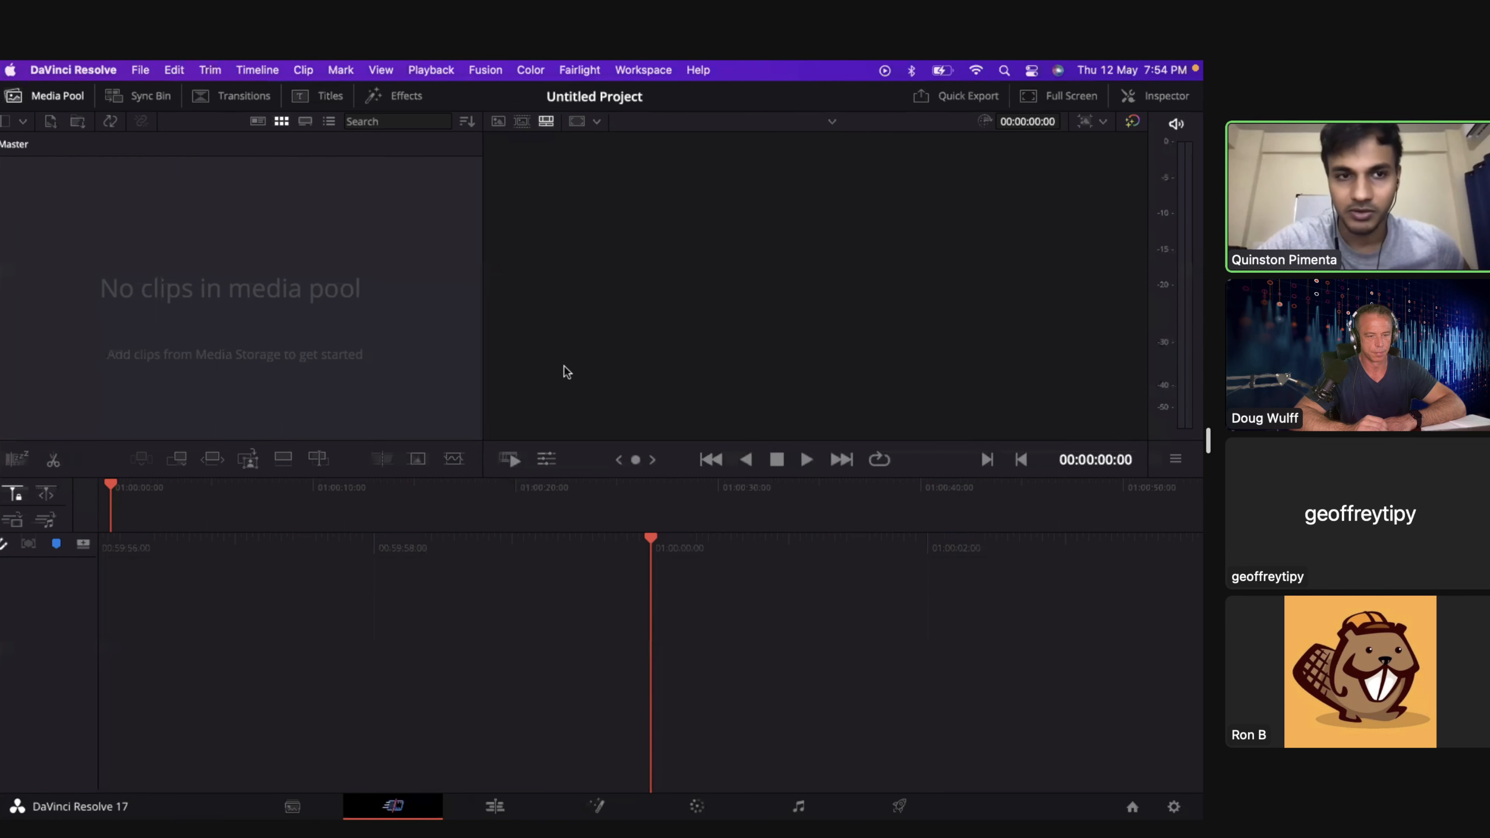
Import the timeline from Come avviare.mov.24.00.xml in the ffplayground folder, with automatic import of source clips into the media pool turned off.
right_click(269, 273)
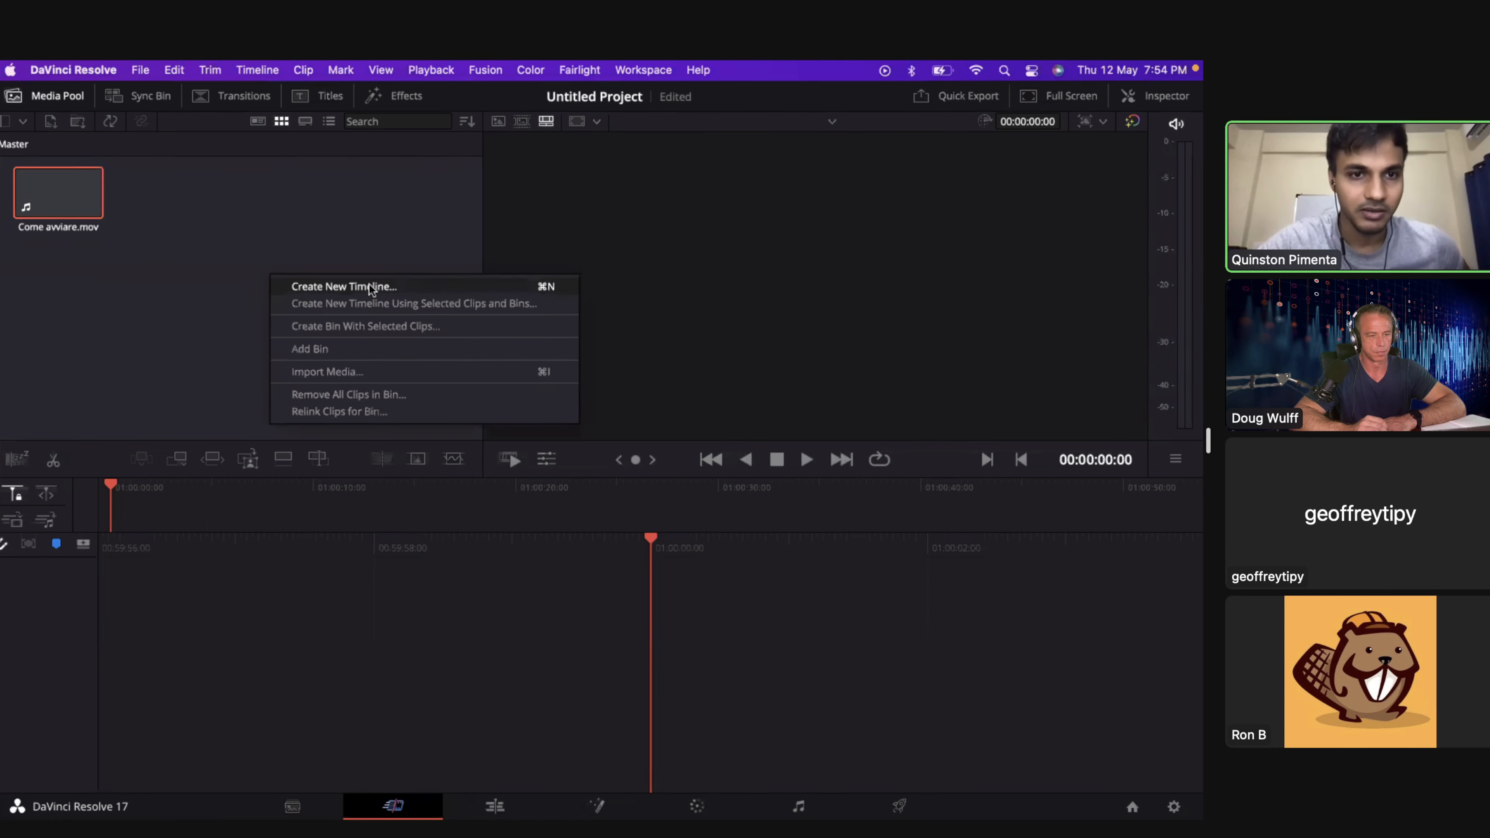
click(252, 232)
click(140, 71)
mouse_move(235, 271)
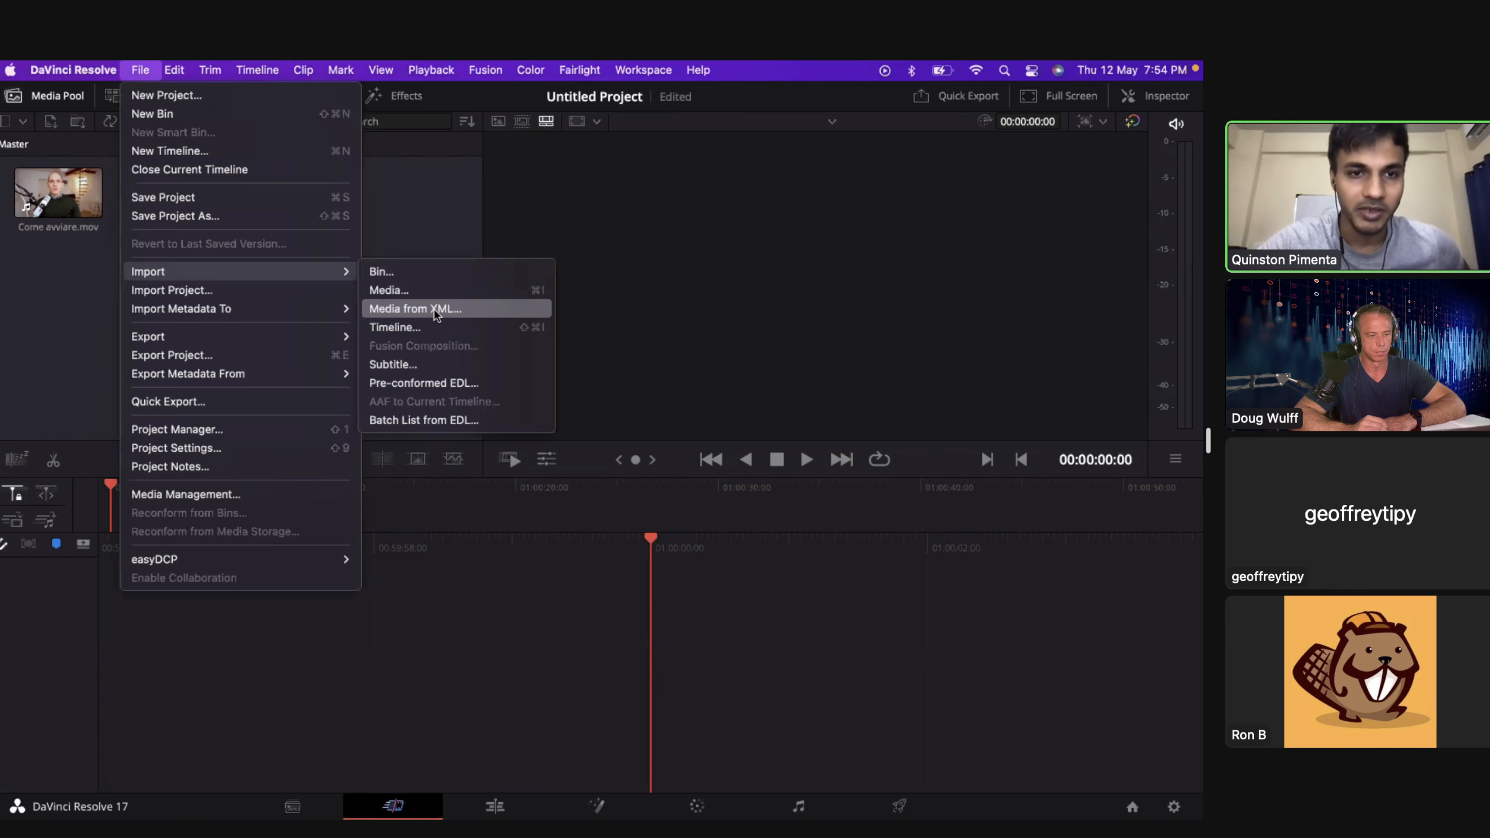
click(434, 328)
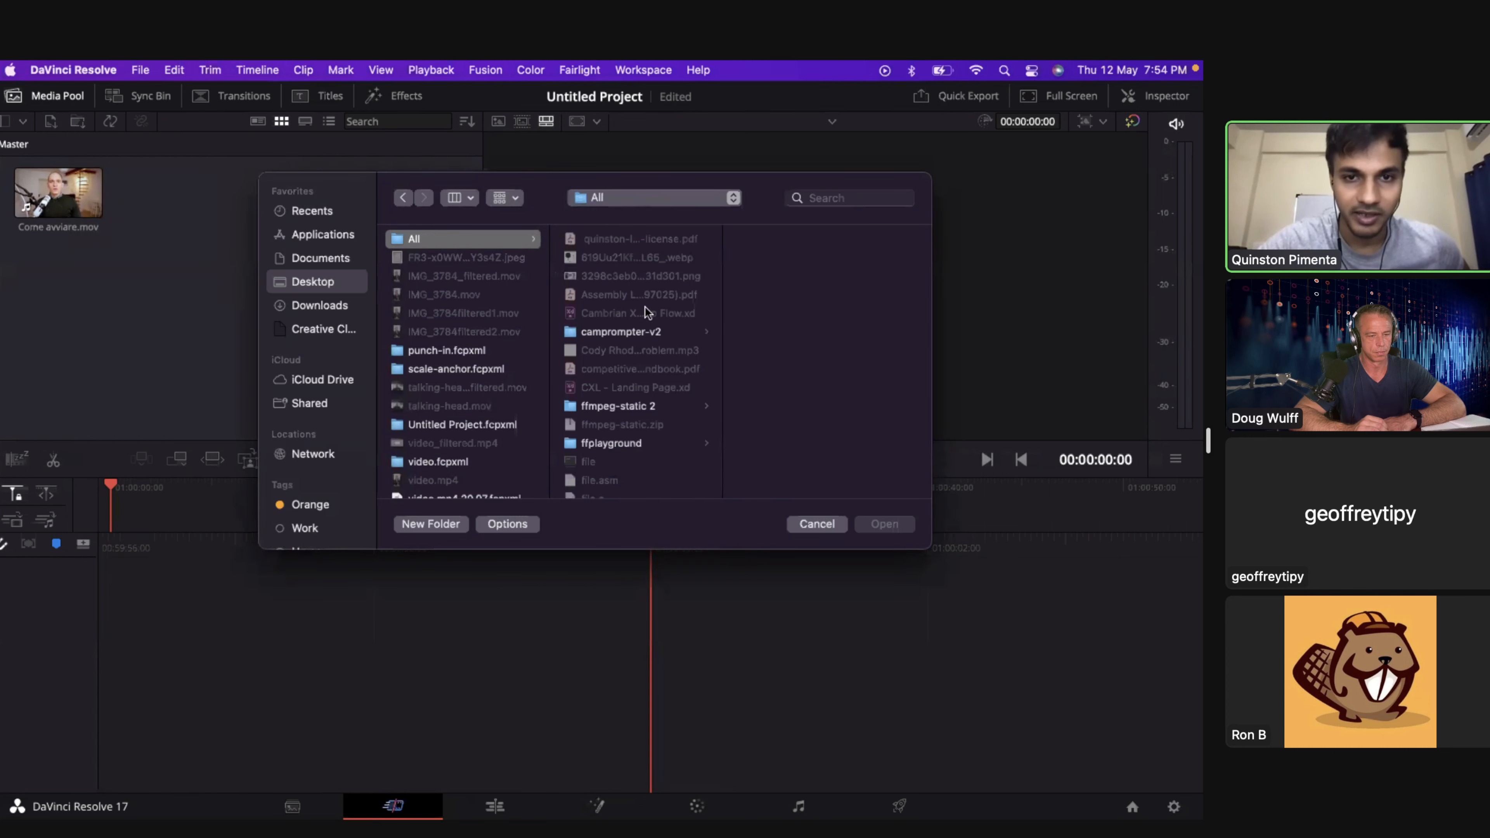
scroll(647, 401, down, 5)
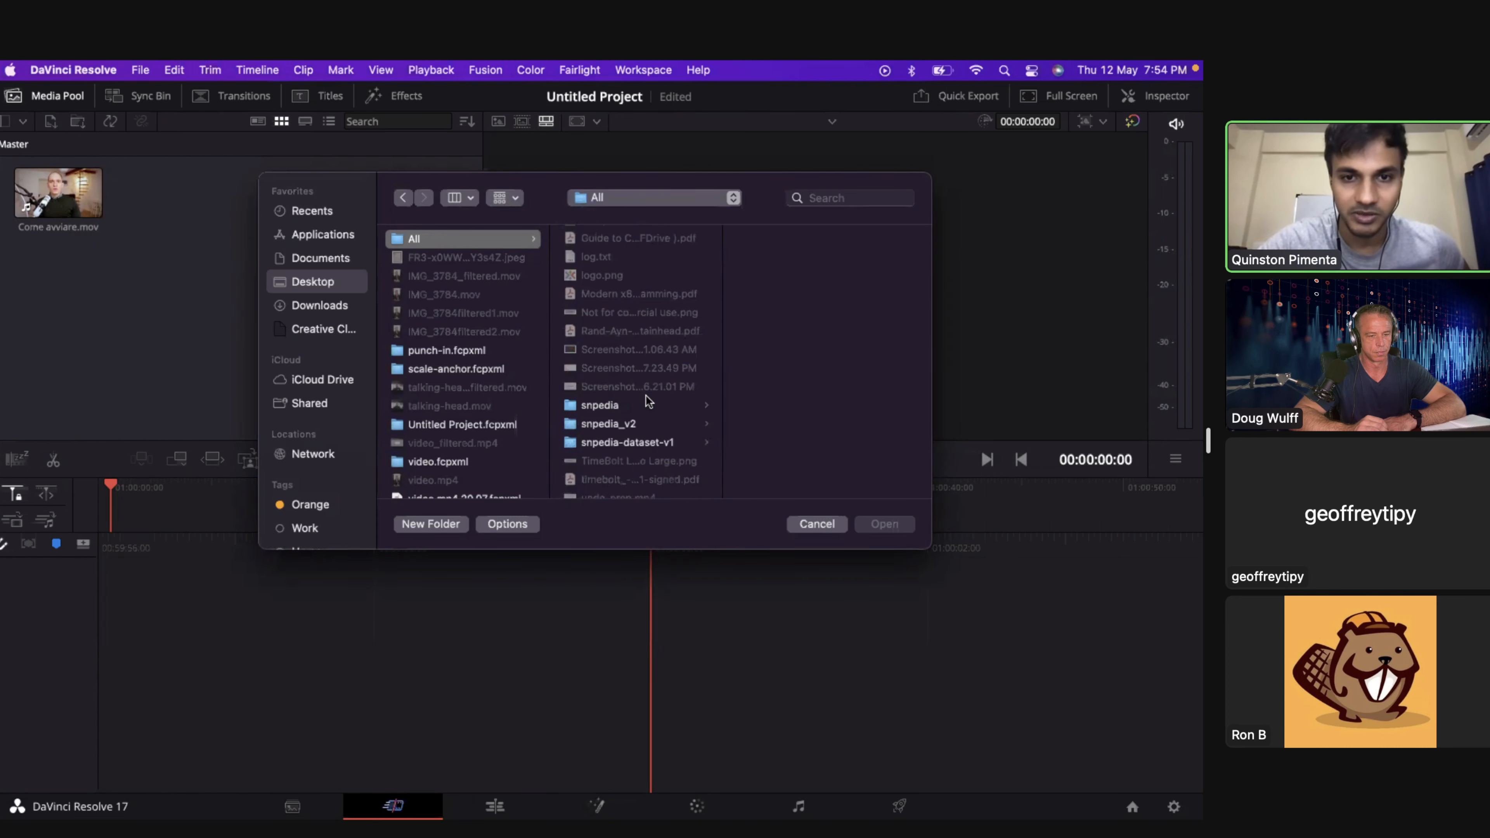
scroll(645, 400, up, 8)
click(634, 443)
click(638, 374)
click(884, 523)
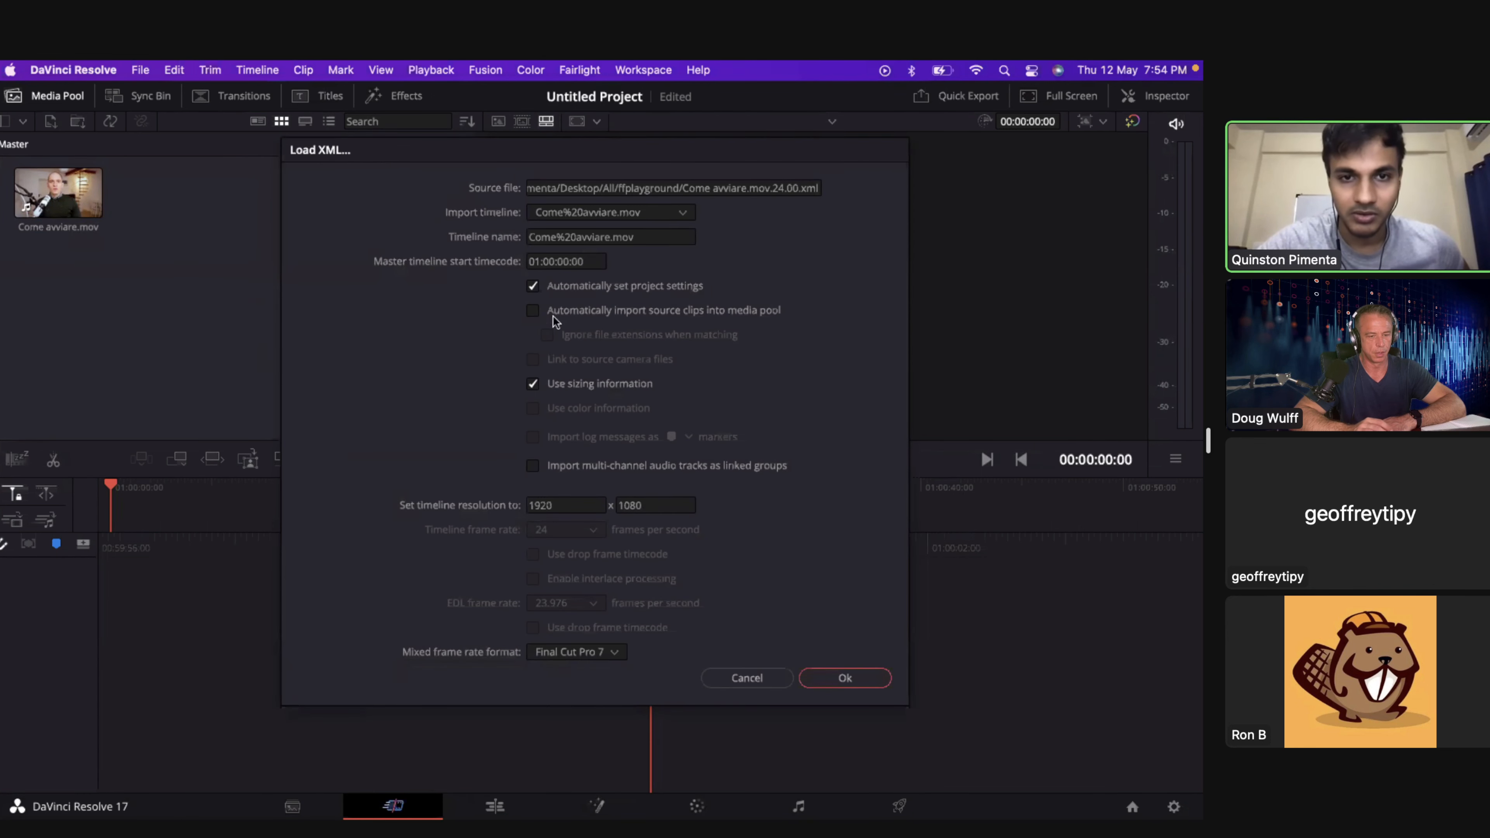
click(833, 678)
Move the playhead into the imported timeline and step from cut to cut until about 00:01:19:23 to review the edits.
drag(131, 486, 204, 485)
key(Down)
key(Down)
key(Down)
key(Down)
key(Down)
key(Down)
key(Down)
key(Down)
key(Down)
key(Down)
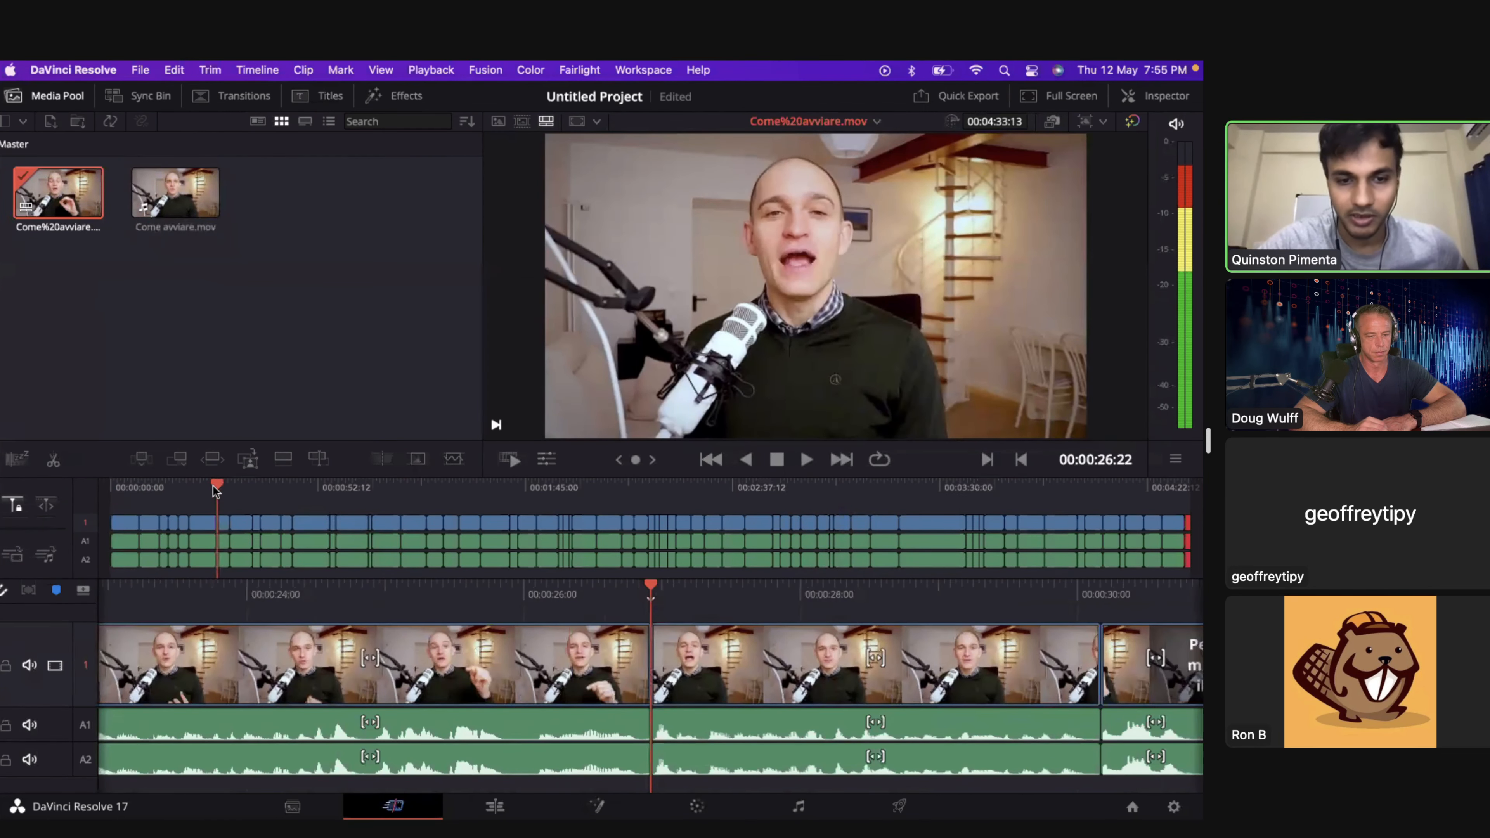
key(Down)
key(Down)
key(Down)
key(Down)
key(Down)
key(Down)
key(Down)
key(Down)
key(Down)
key(Down)
key(Down)
key(Down)
key(Down)
key(Down)
key(Down)
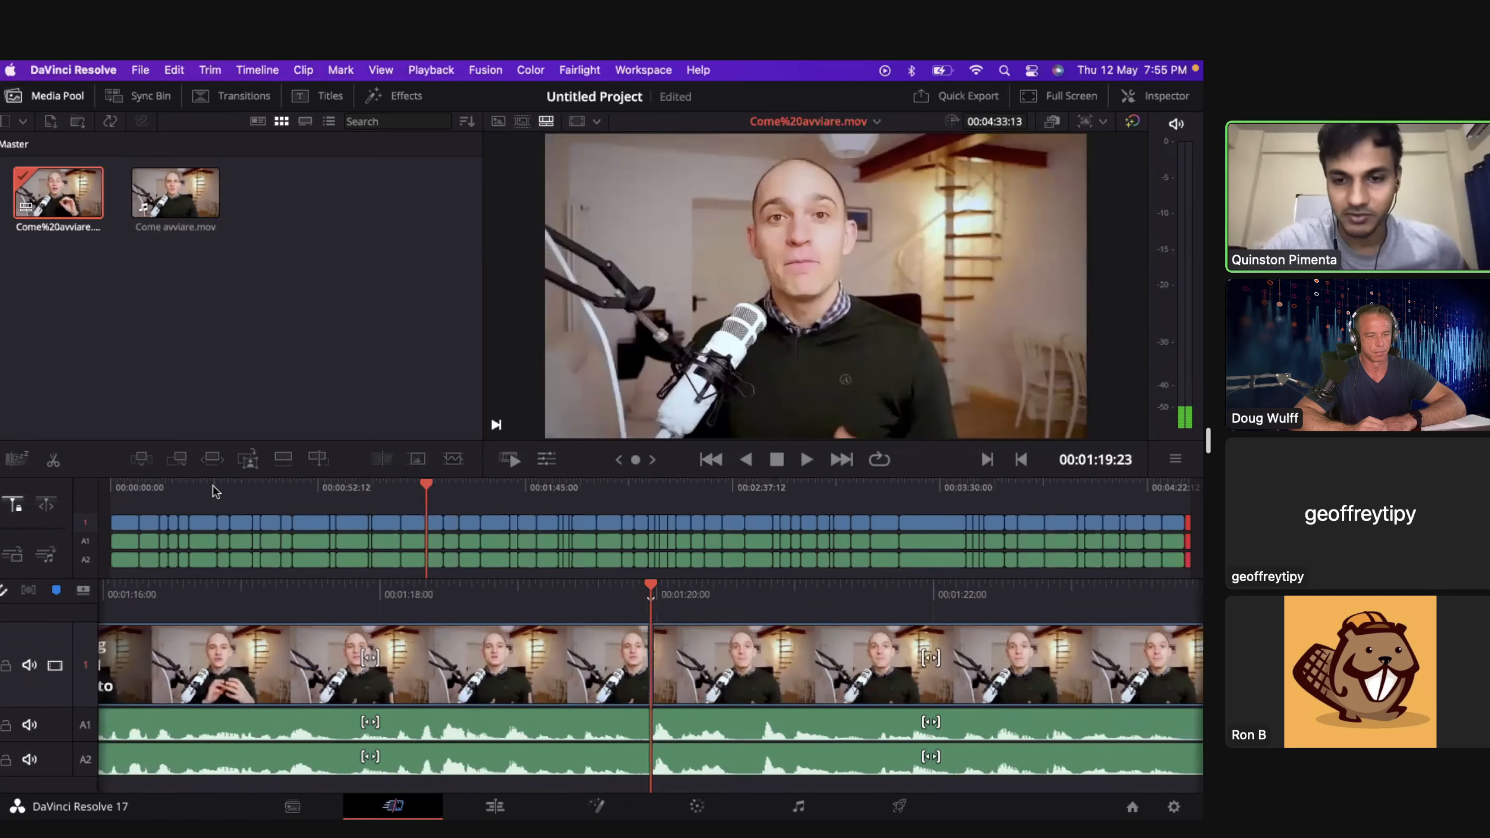